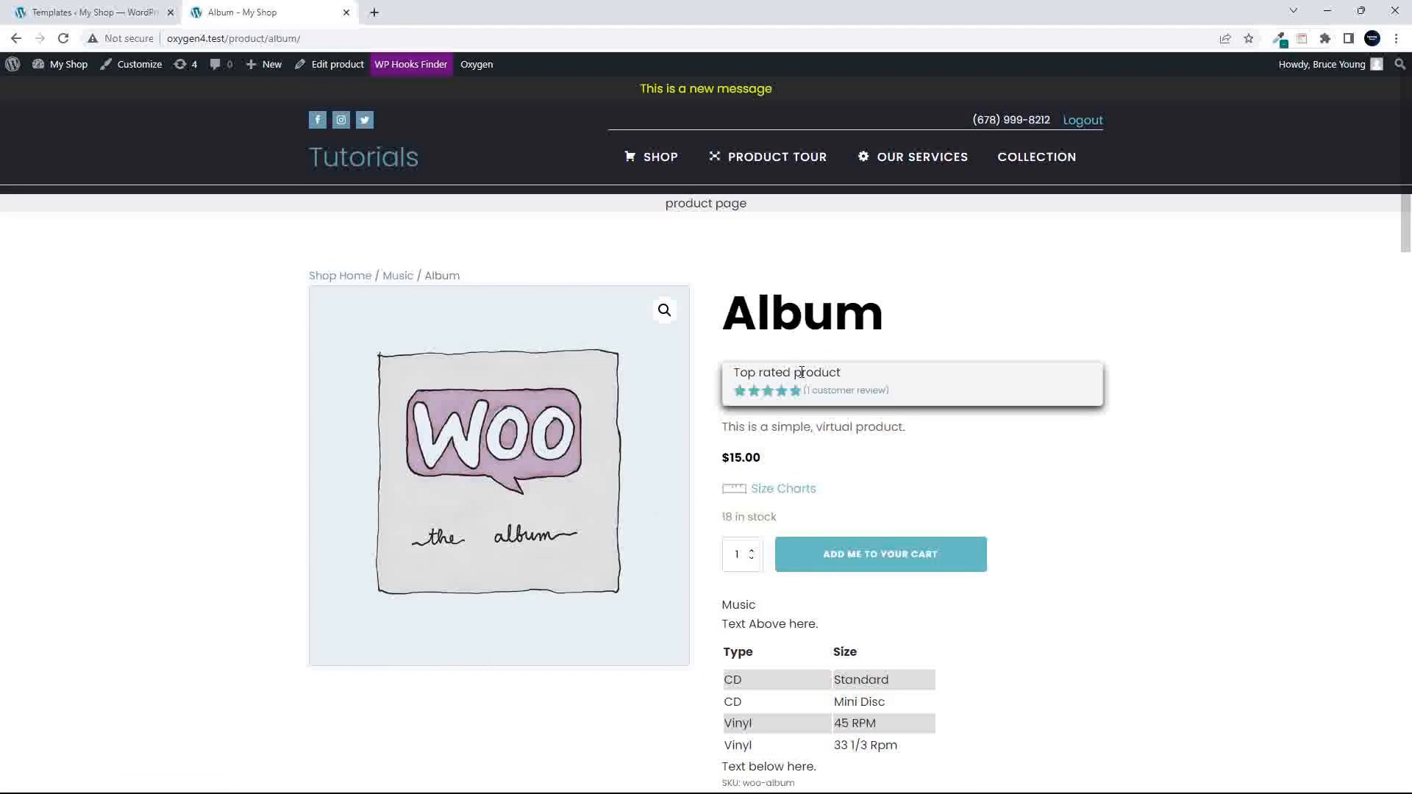
# - Look over the Album product page, return to the shop page and look through its products
pyautogui.scroll(-2, 1201, 636)
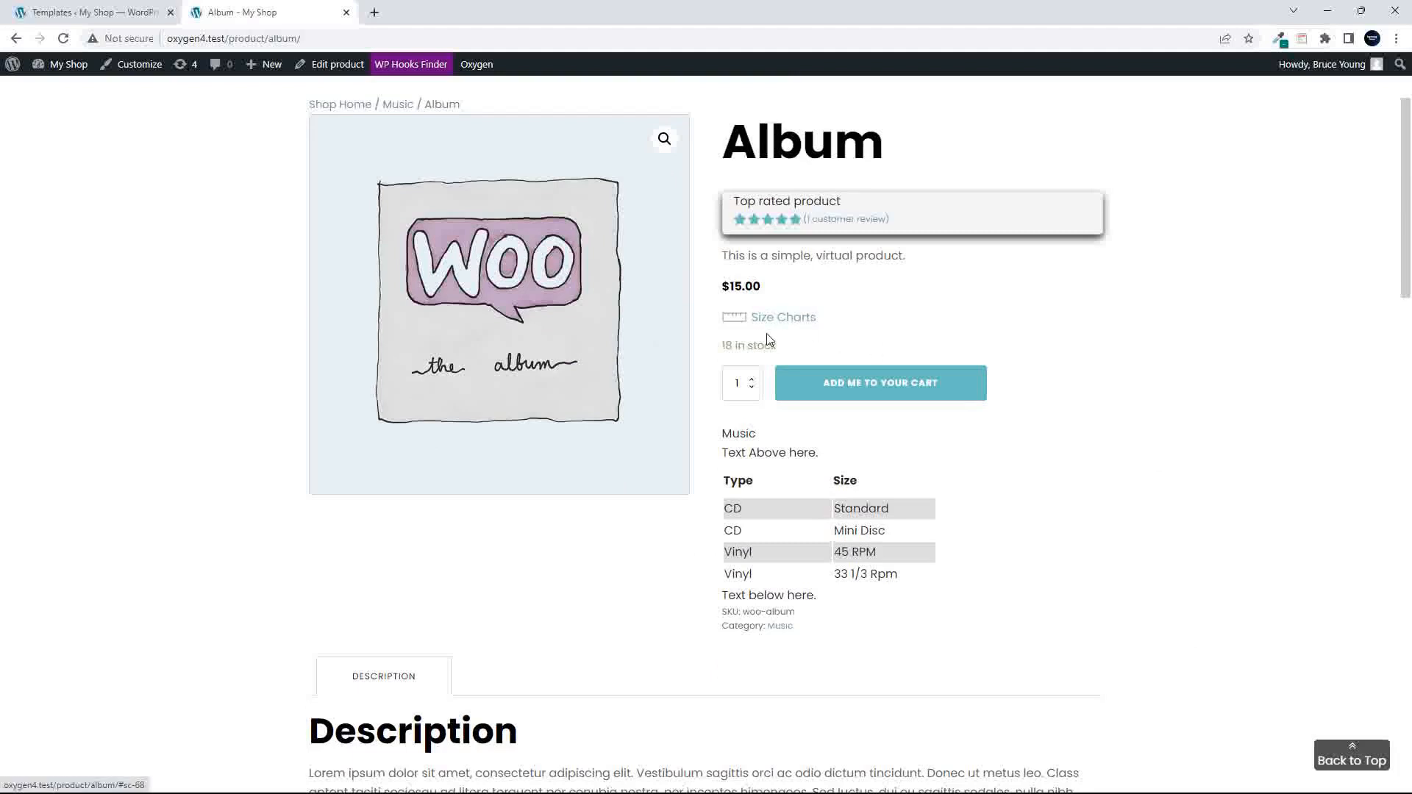
pyautogui.click(15, 38)
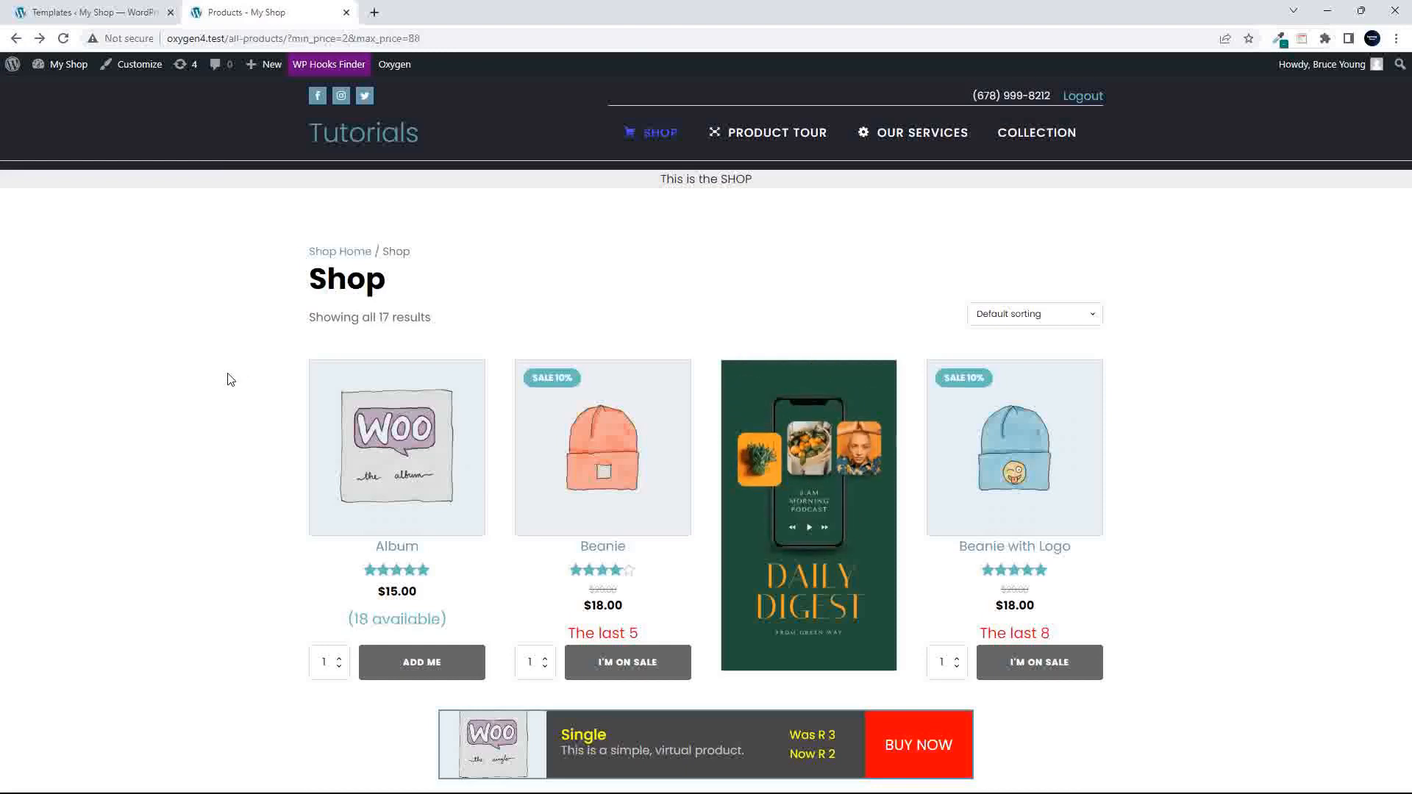
pyautogui.scroll(-9, 230, 380)
pyautogui.scroll(-5, 230, 379)
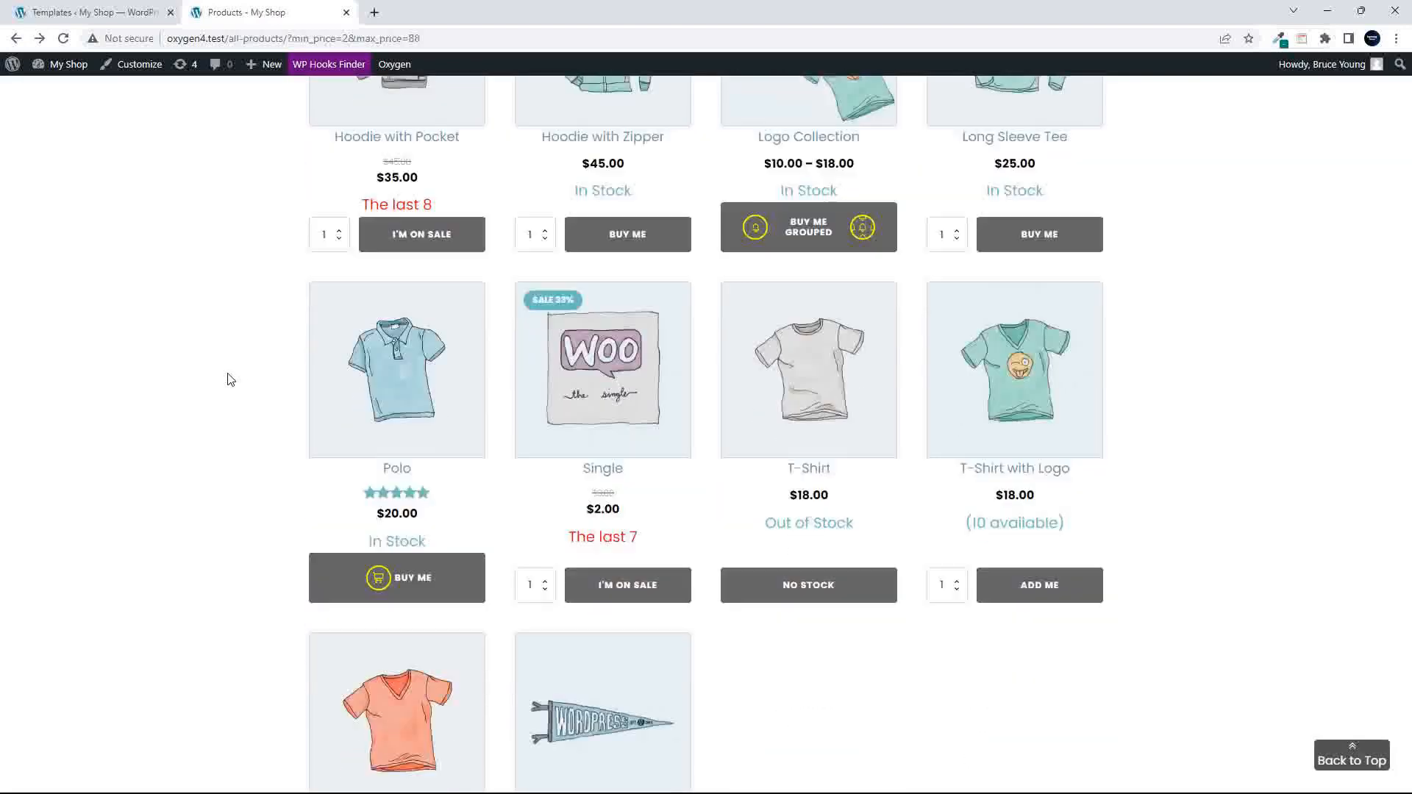
pyautogui.scroll(5, 230, 379)
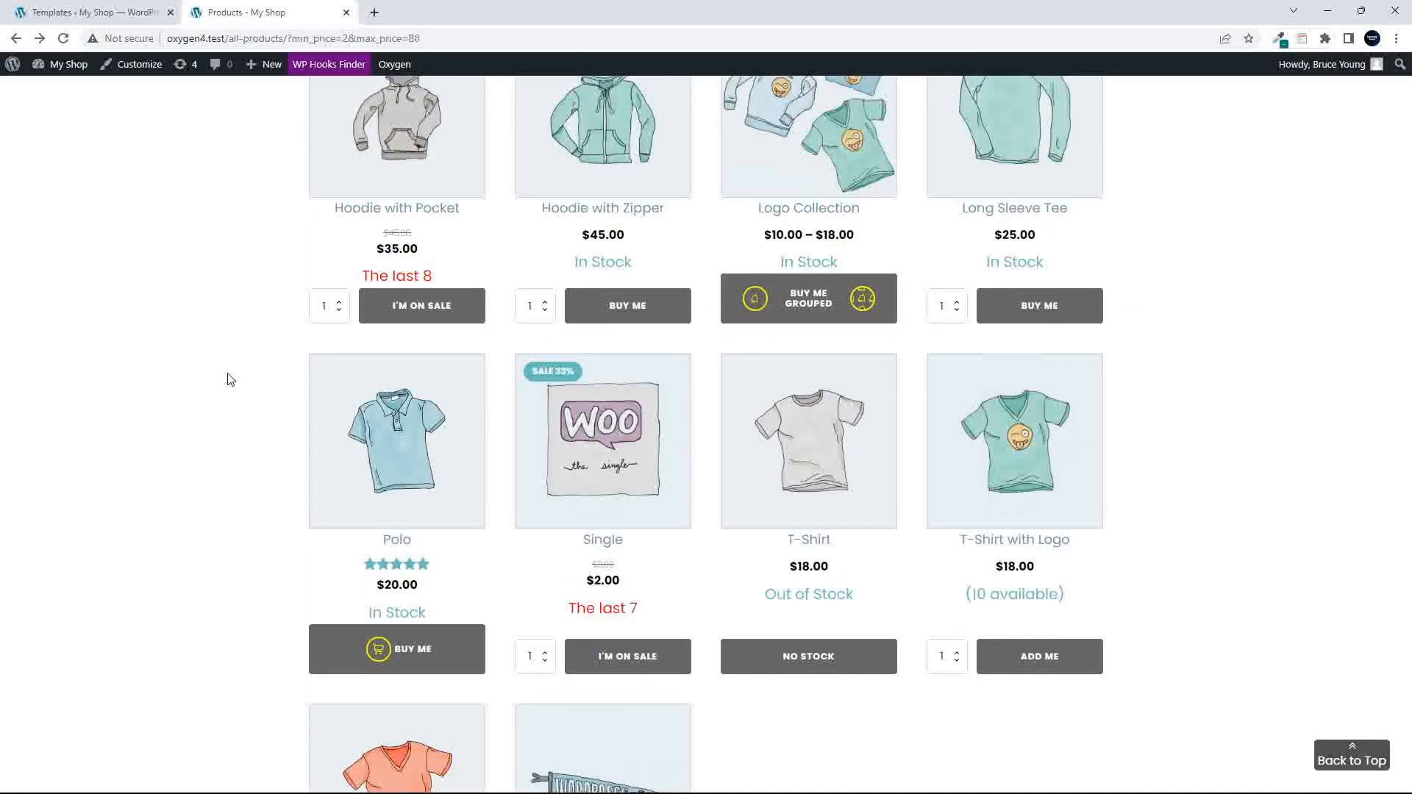
# - Examine the Polo product page, including its size chart and customer reviews link
pyautogui.click(440, 430)
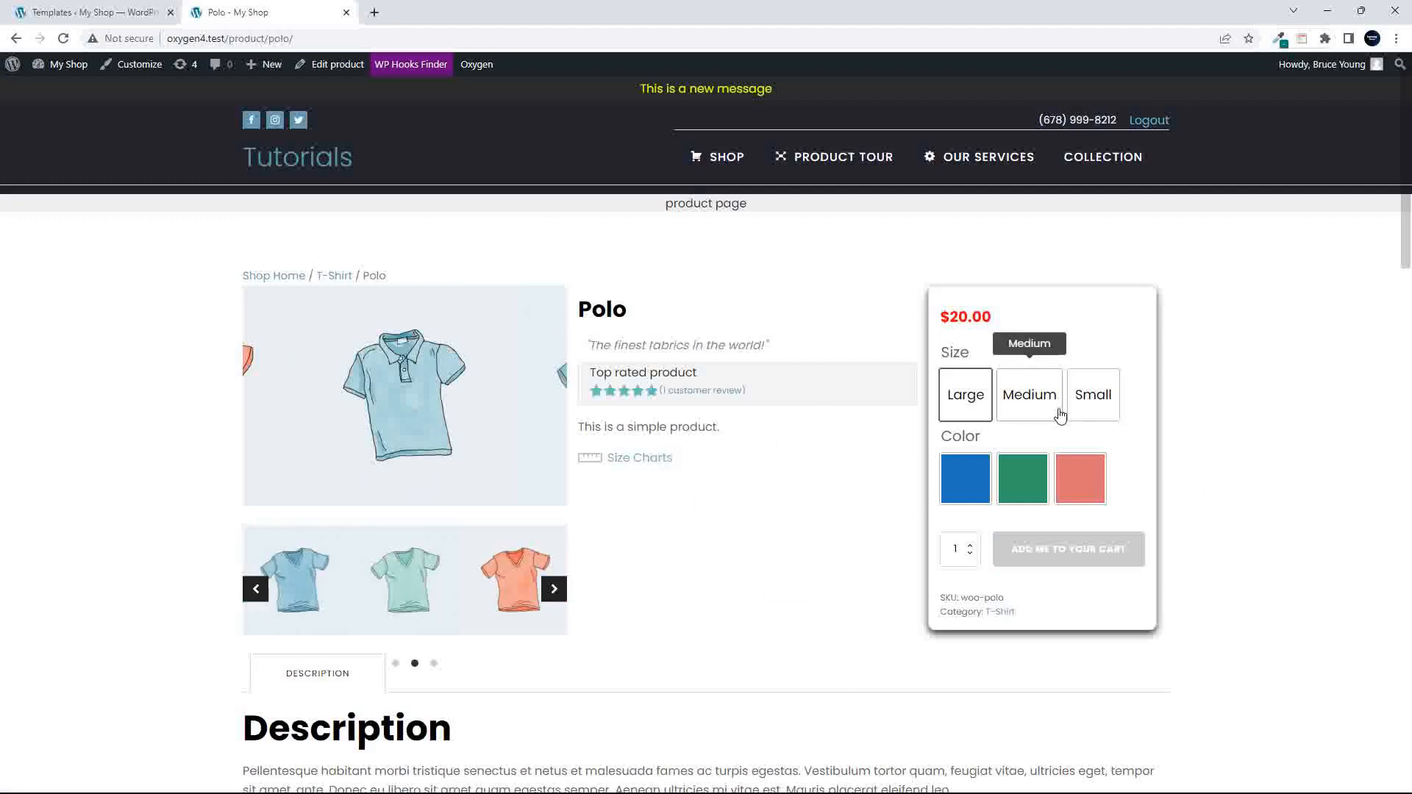
pyautogui.click(650, 462)
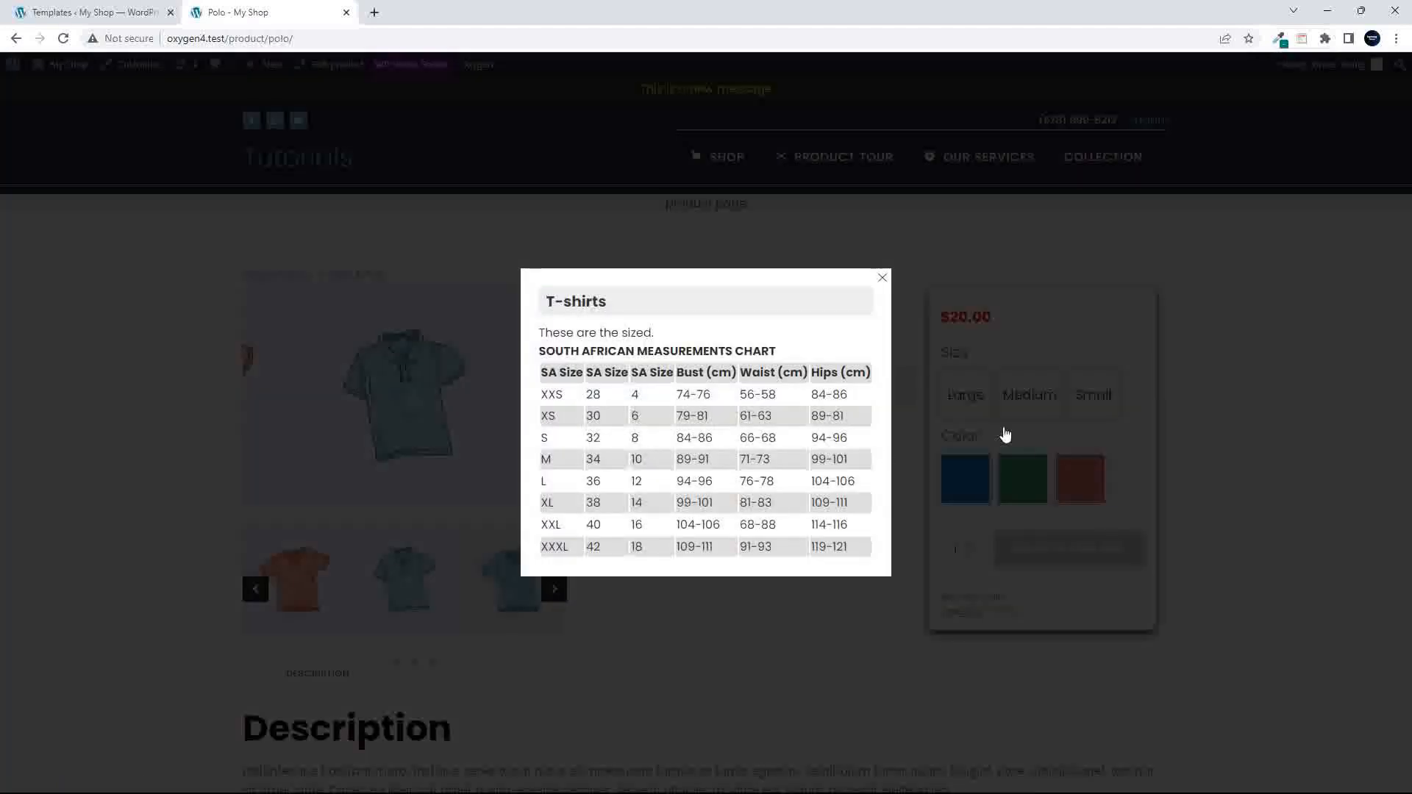
pyautogui.click(883, 279)
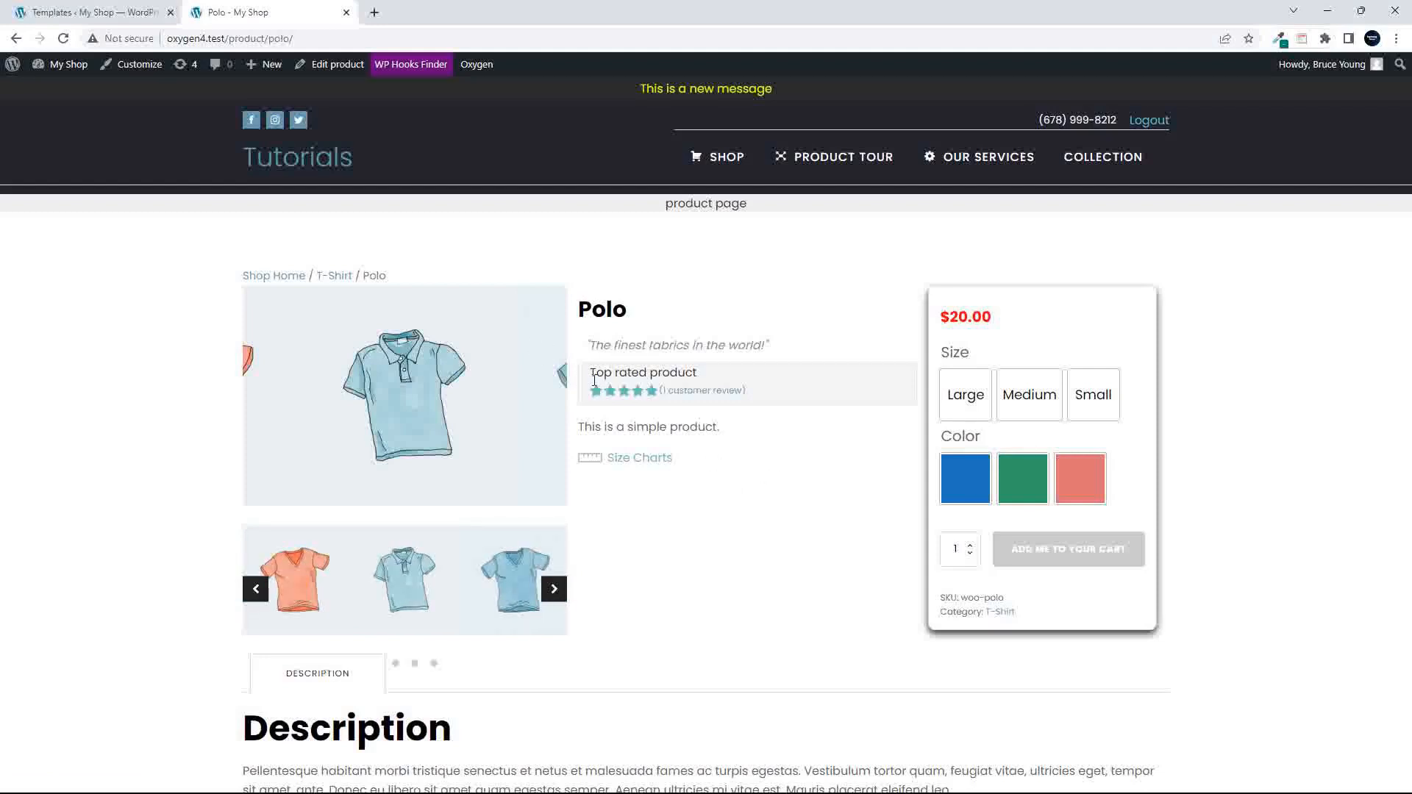
pyautogui.click(717, 399)
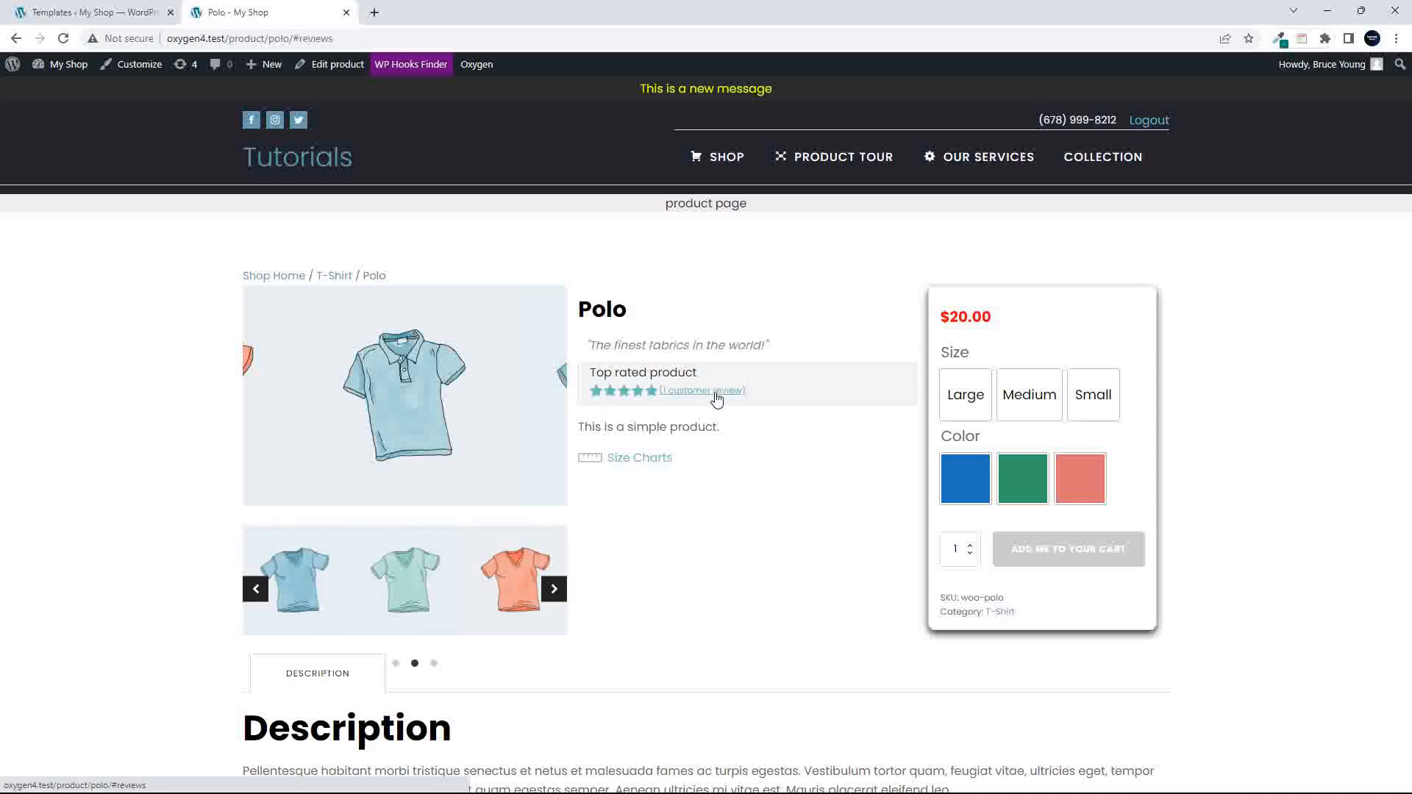
pyautogui.scroll(-5, 765, 442)
pyautogui.scroll(5, 765, 441)
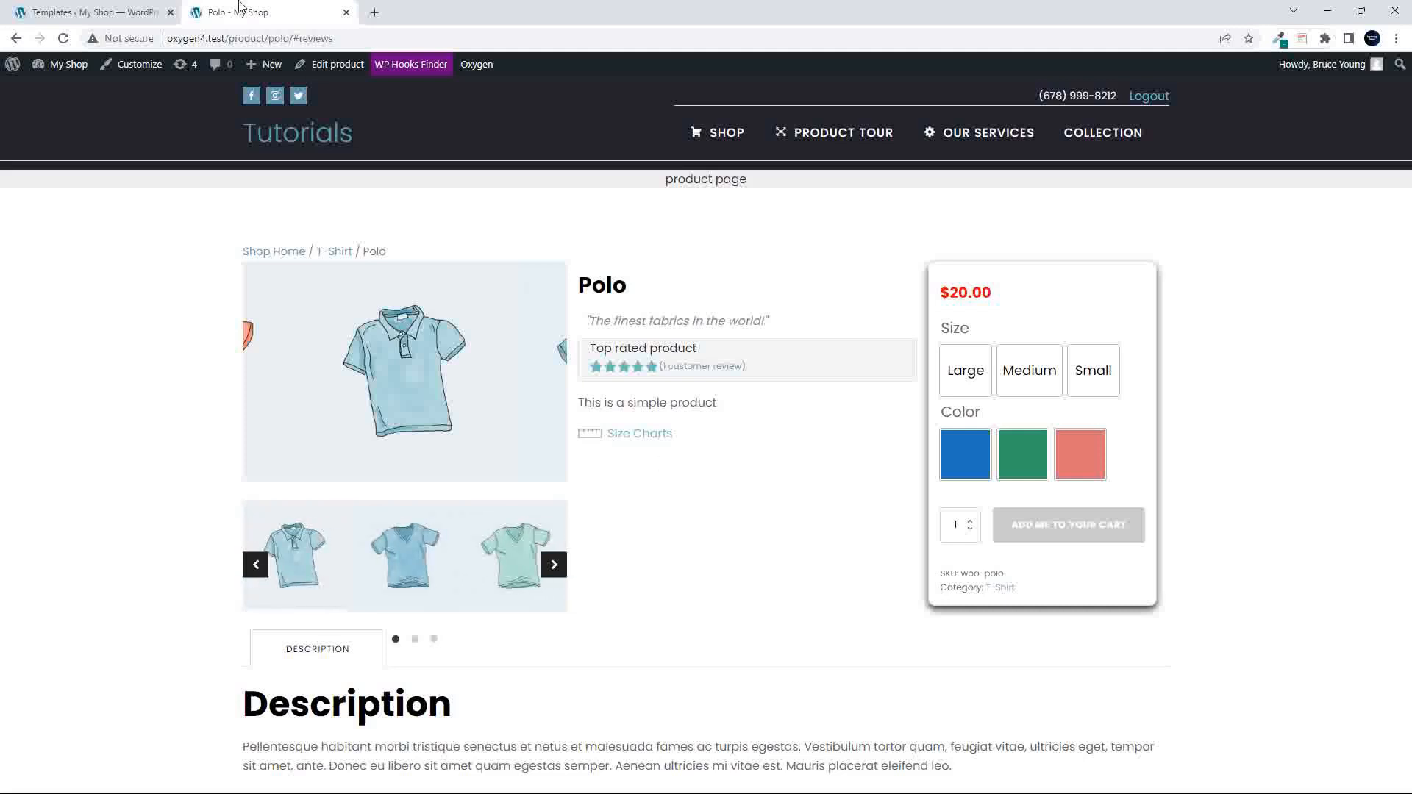
# - Go back to the shop, view the Belt product page and return to the product list
pyautogui.click(724, 133)
pyautogui.scroll(-5, 239, 448)
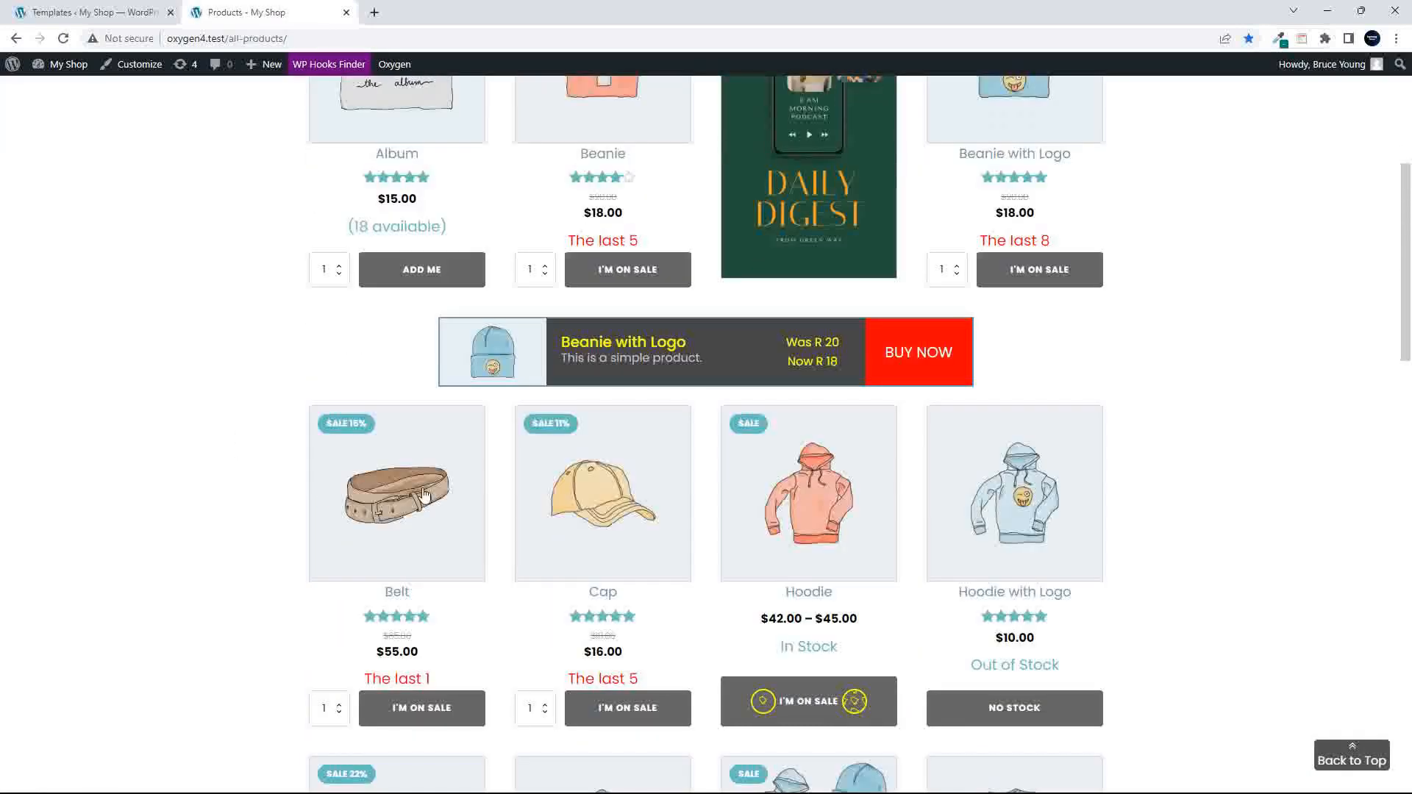
pyautogui.click(424, 491)
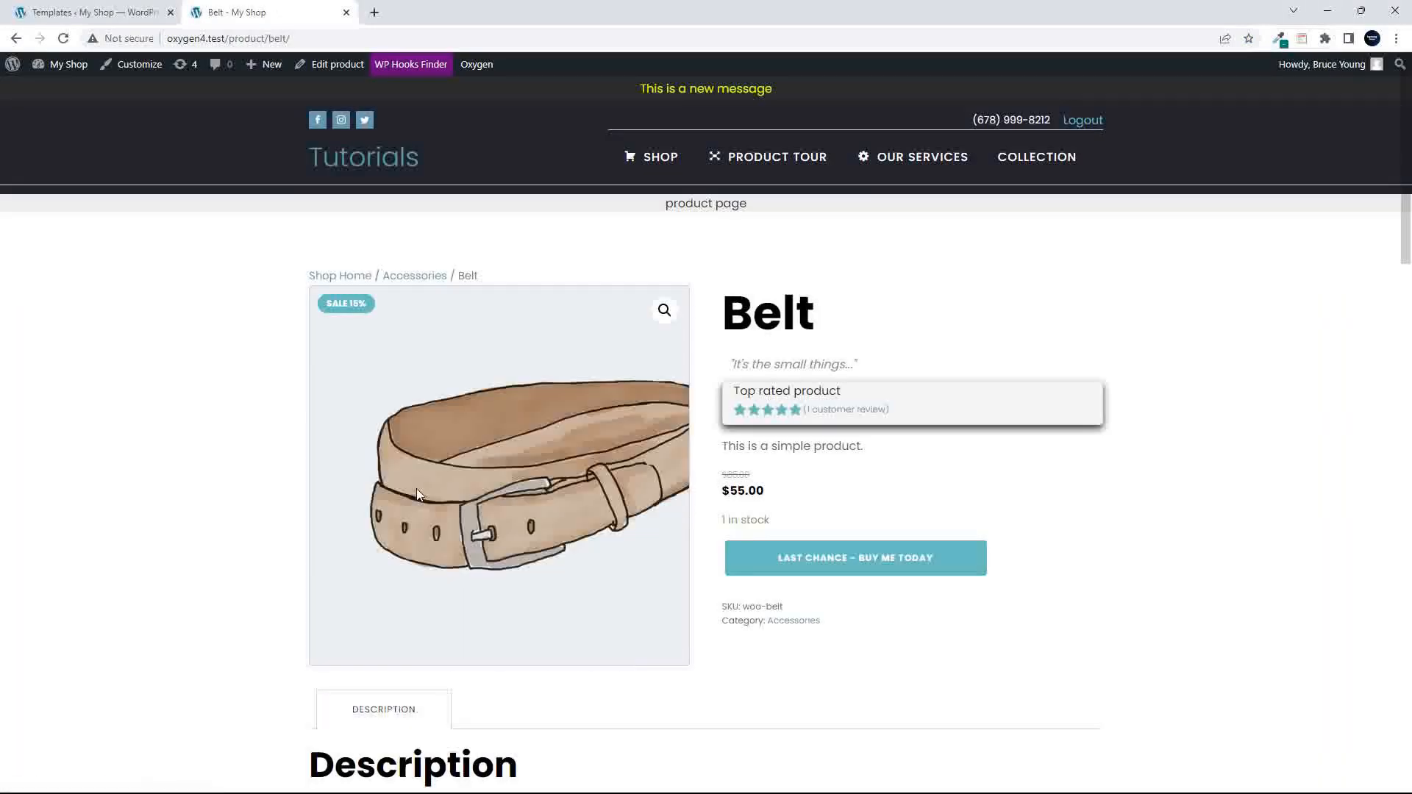
pyautogui.click(18, 39)
pyautogui.scroll(3, 515, 196)
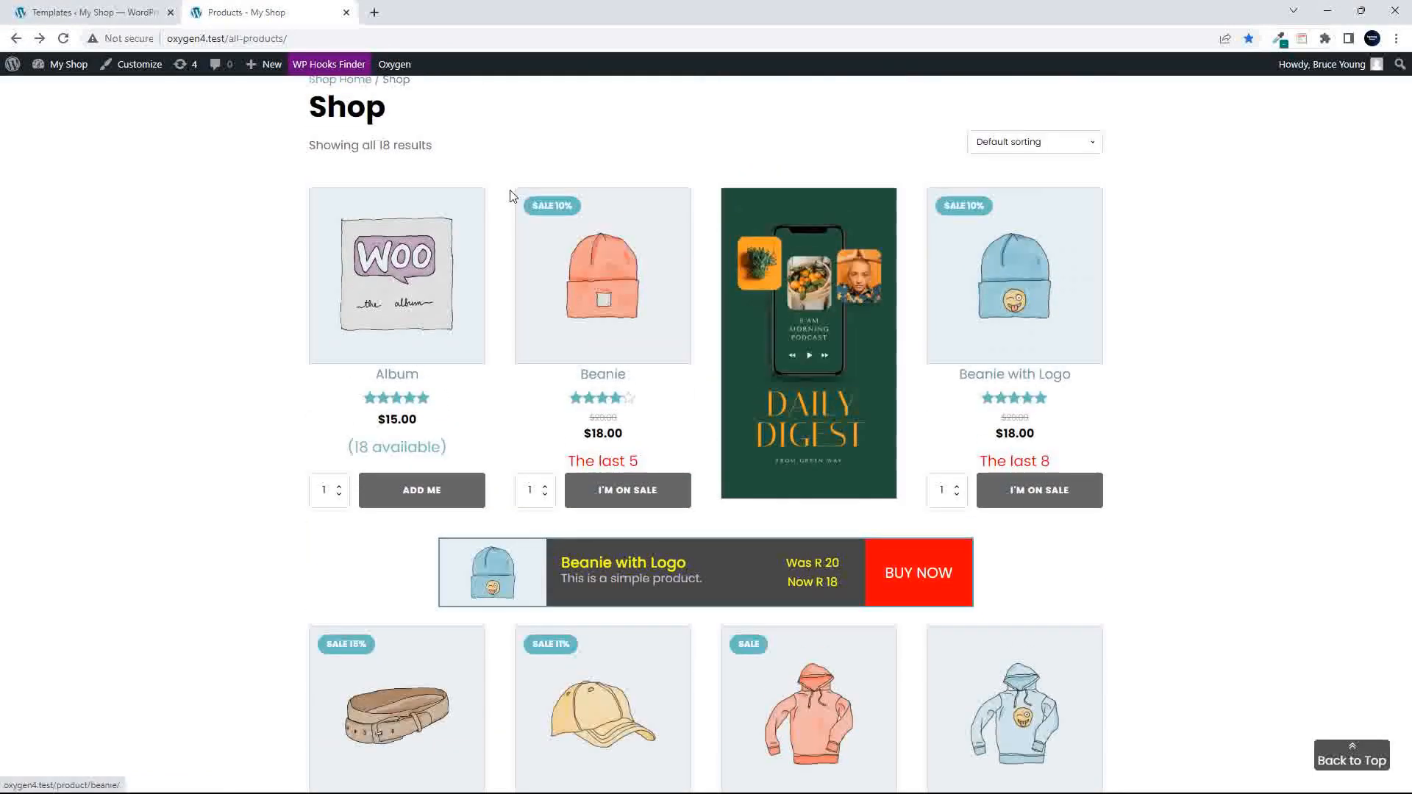
# - From the WordPress Templates list, create a new template titled "Single Accessory Products" that inherits its design from Main
pyautogui.click(95, 12)
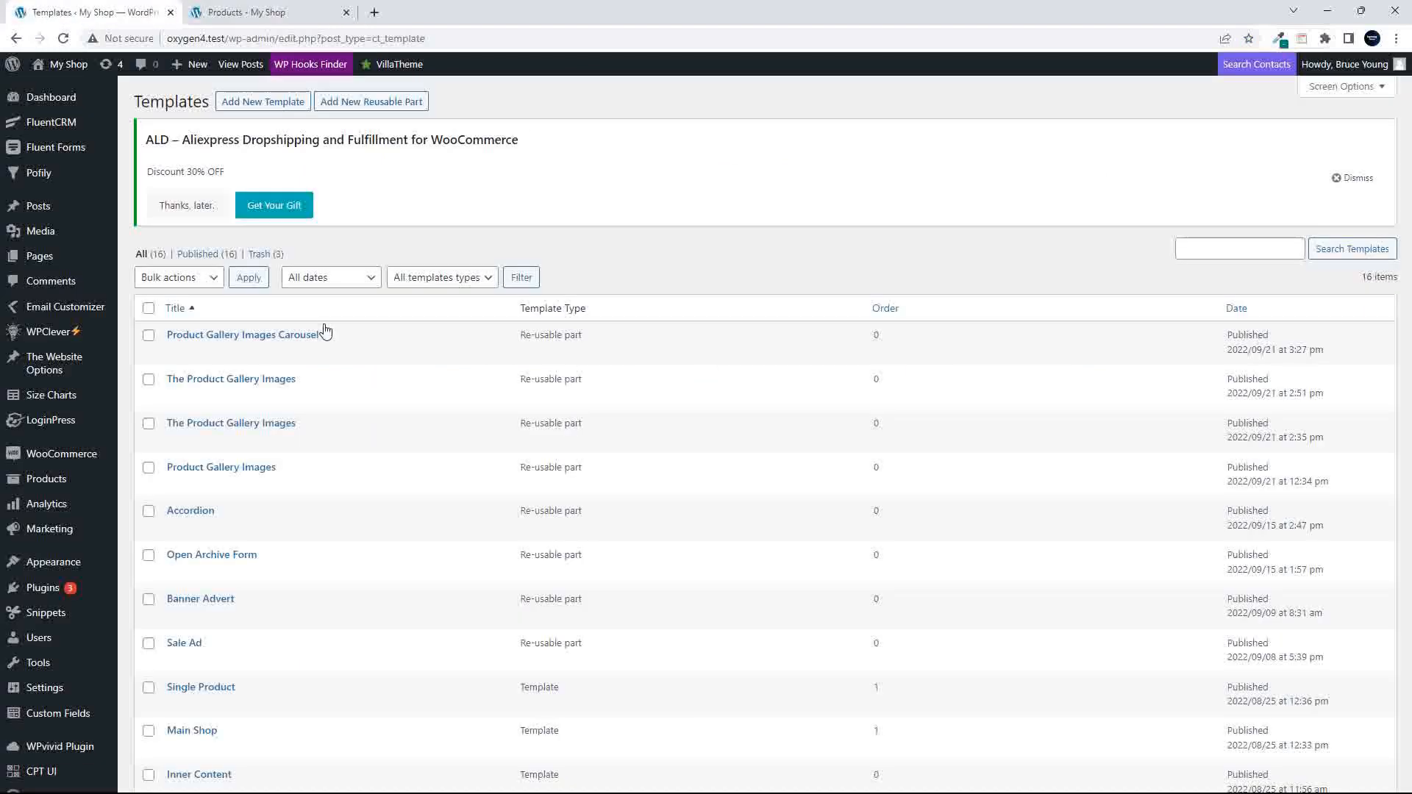
pyautogui.scroll(-5, 309, 566)
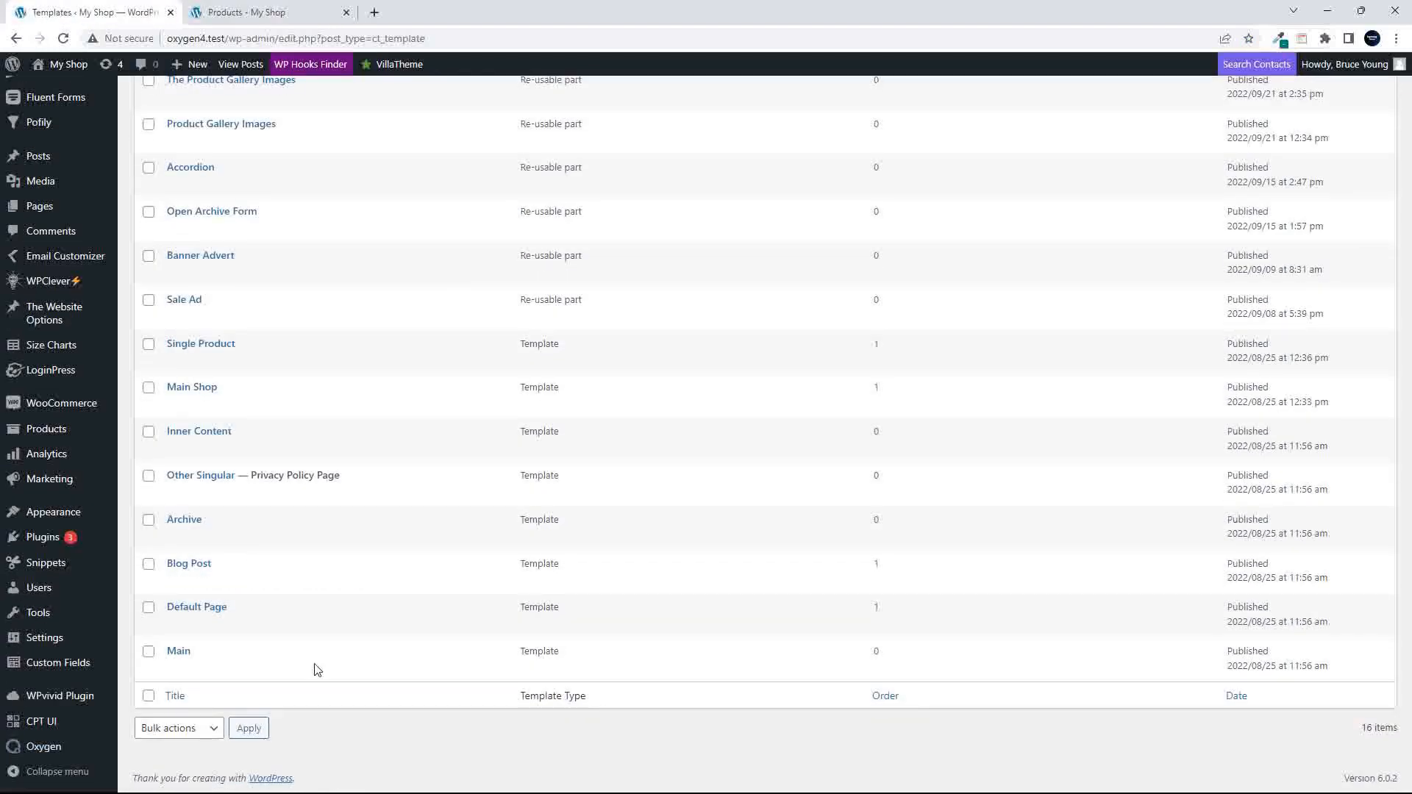
pyautogui.scroll(5, 254, 559)
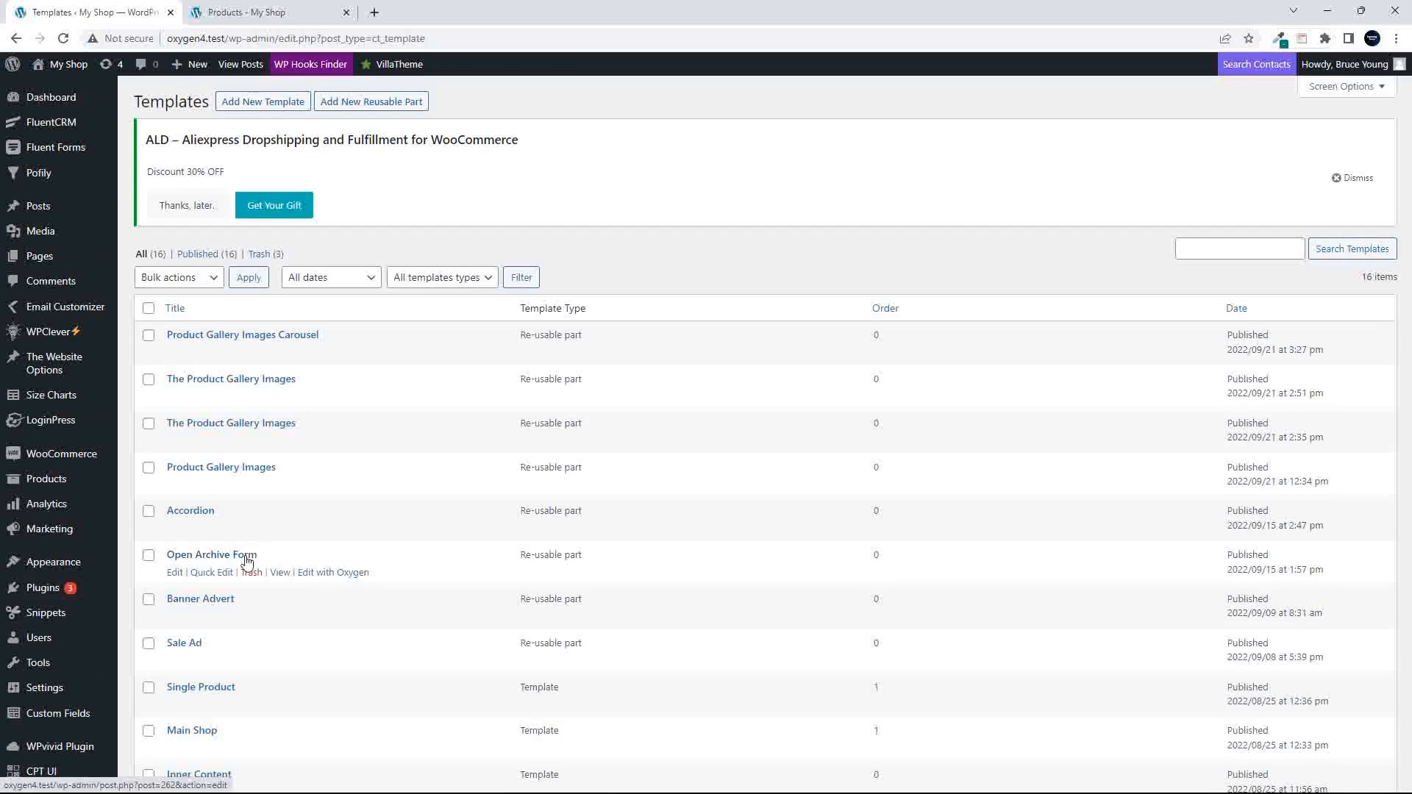
pyautogui.click(265, 103)
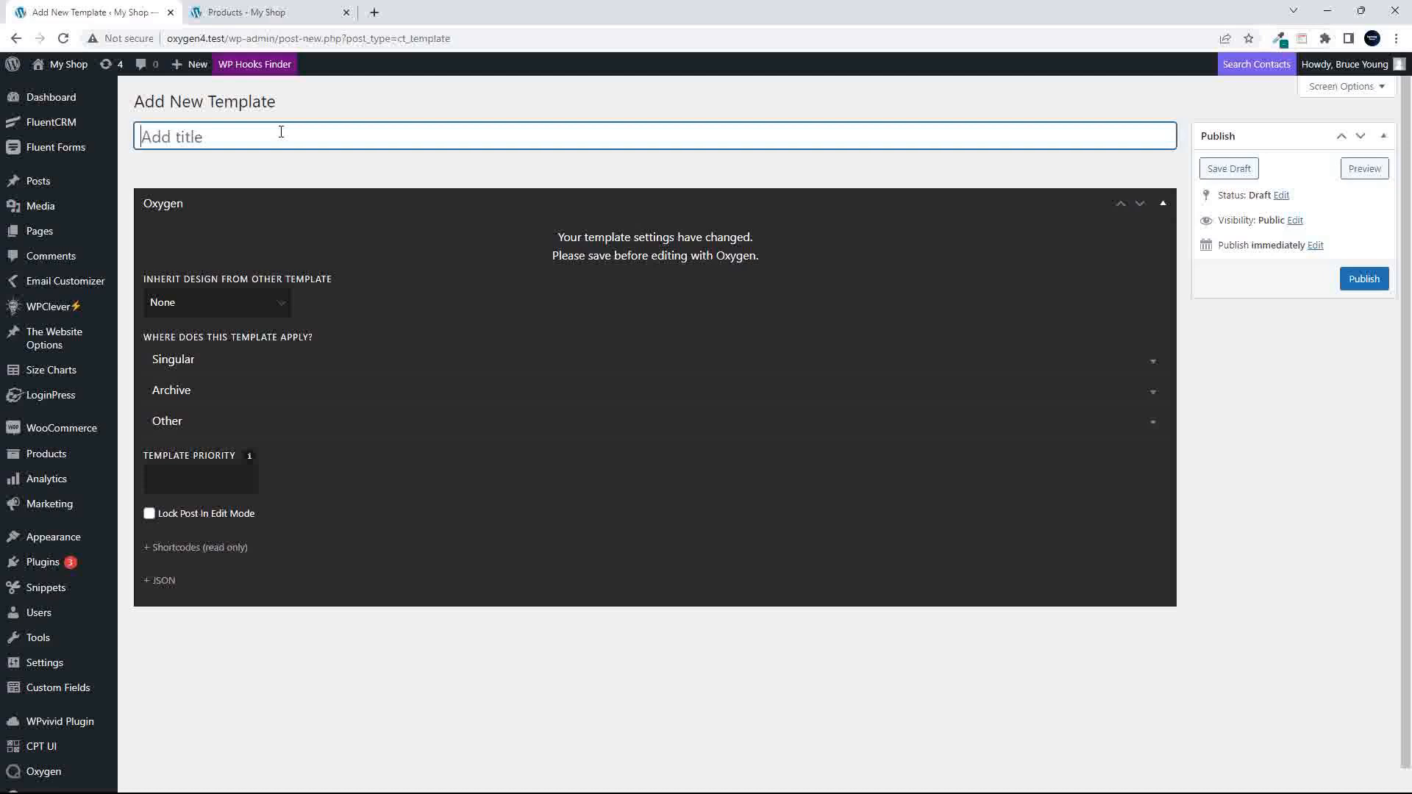
pyautogui.write('Single Accessory Proudc')
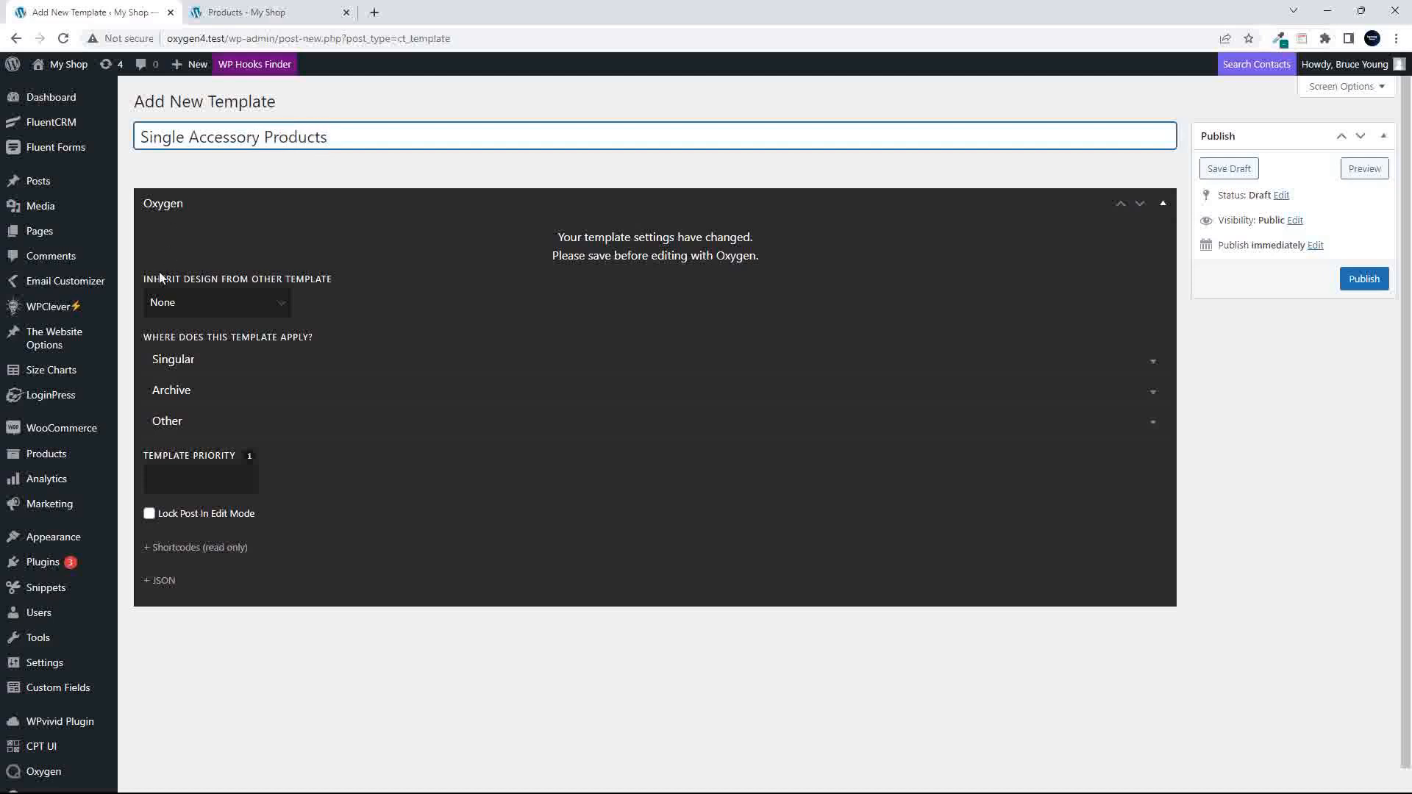
pyautogui.click(175, 304)
pyautogui.click(189, 371)
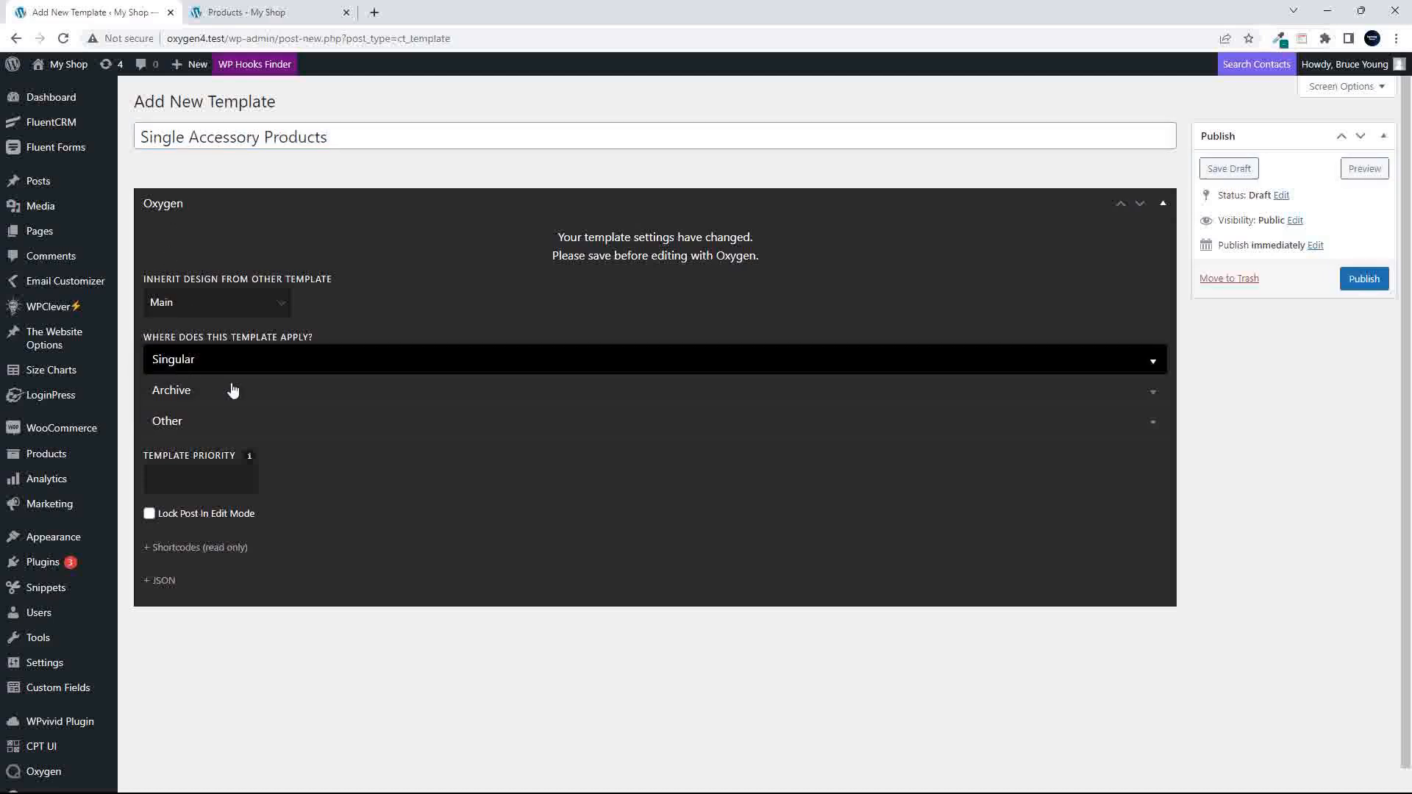
# - Apply the template to singular Products and enable the condition that limits it to chosen taxonomies
pyautogui.click(195, 362)
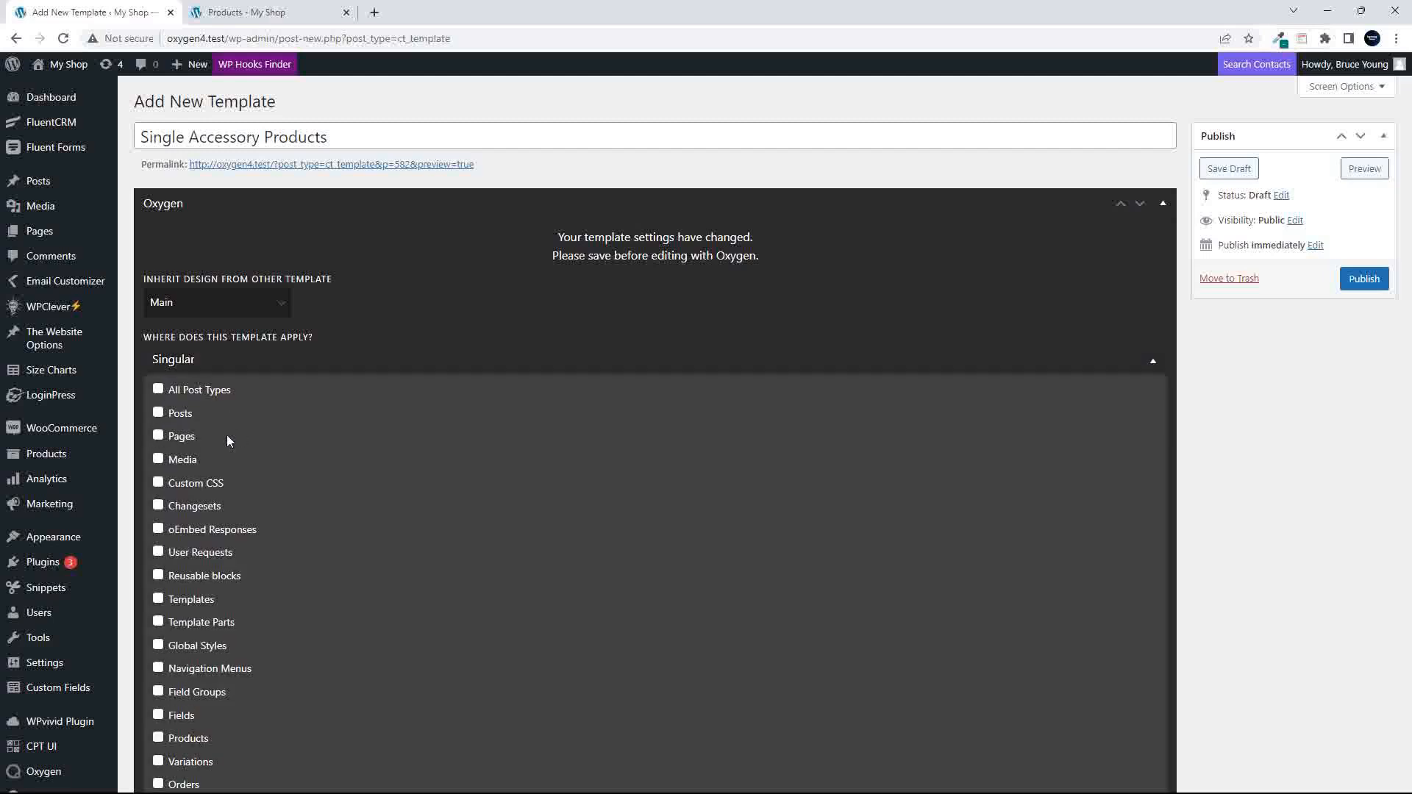
pyautogui.scroll(-3, 297, 481)
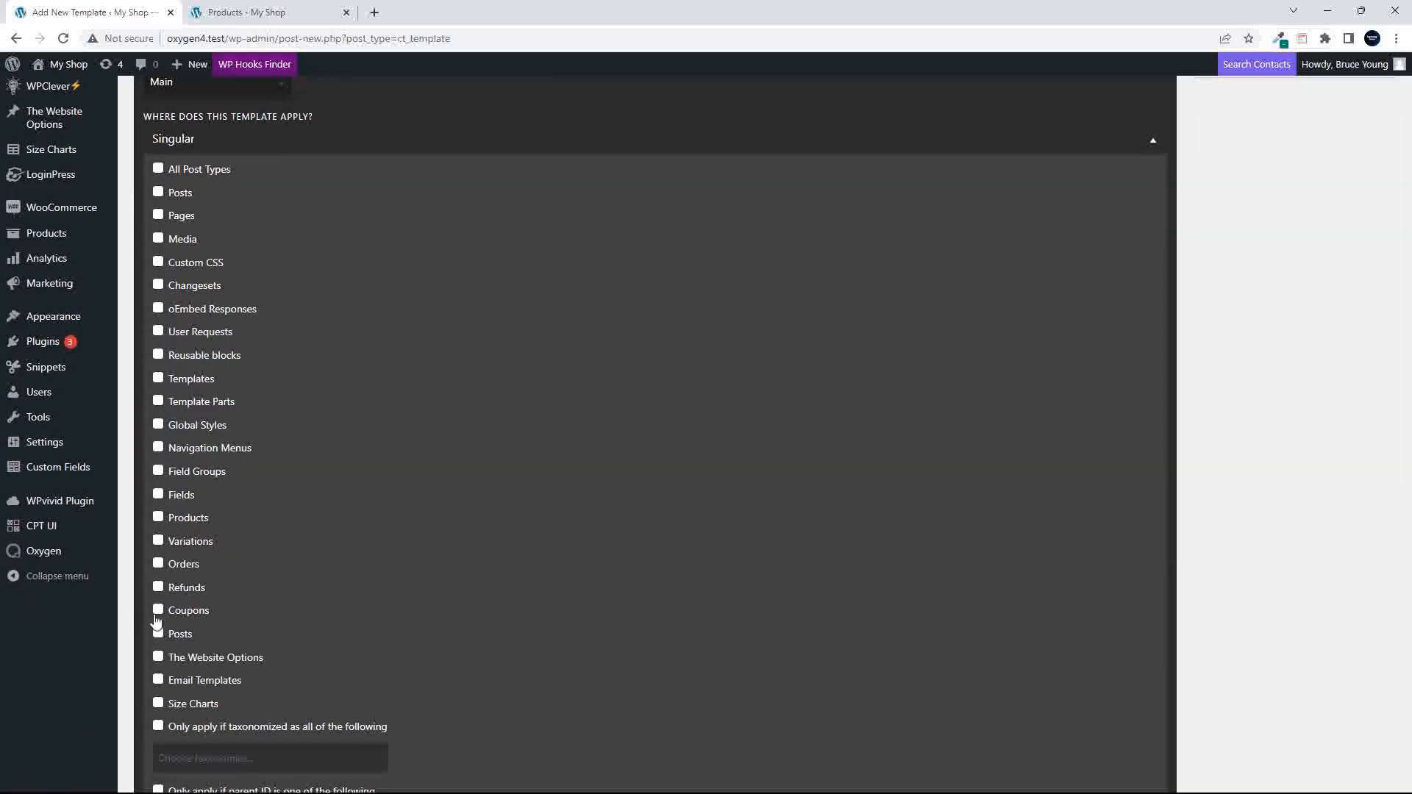
pyautogui.scroll(-4, 470, 593)
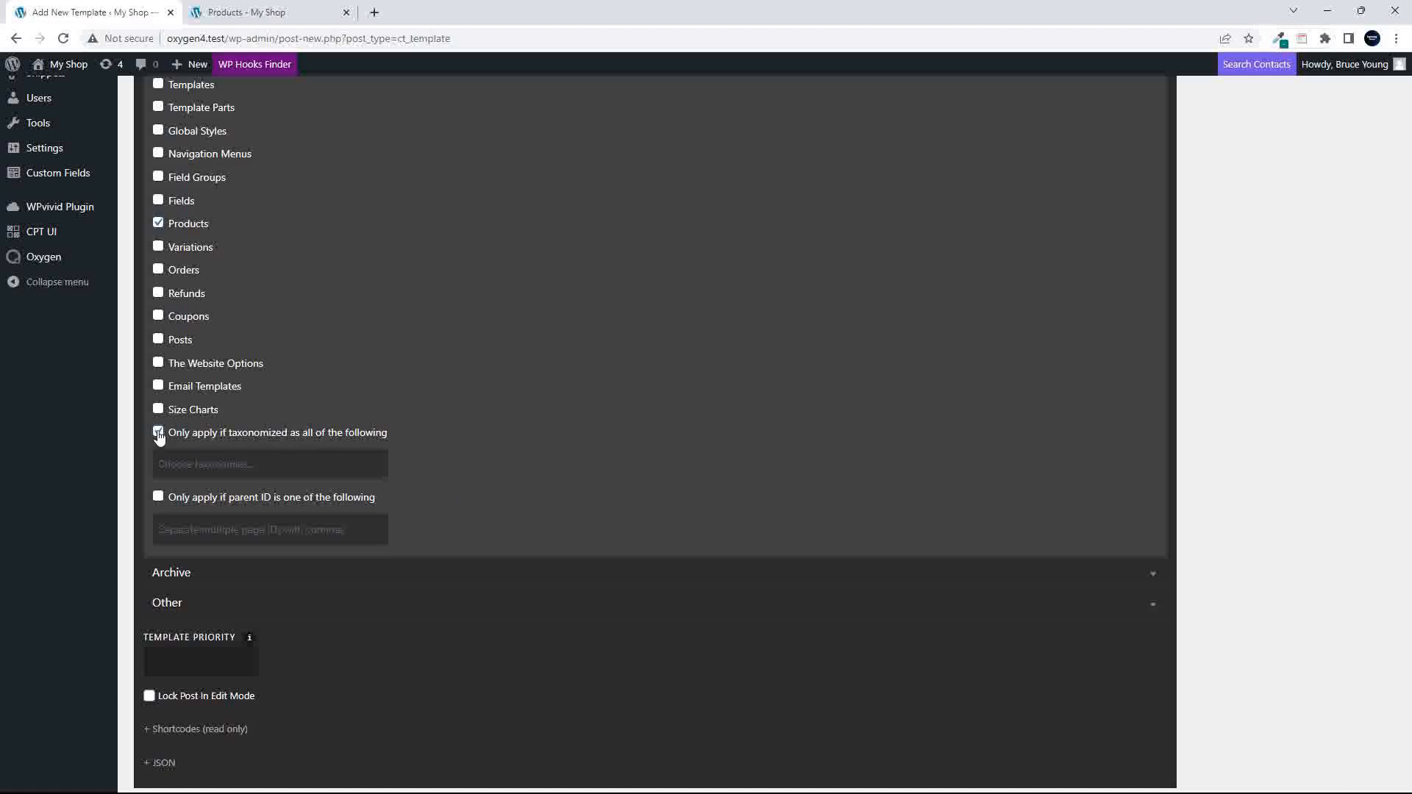
# - Choose the Accessories product category as the taxonomy the template applies to
pyautogui.click(195, 466)
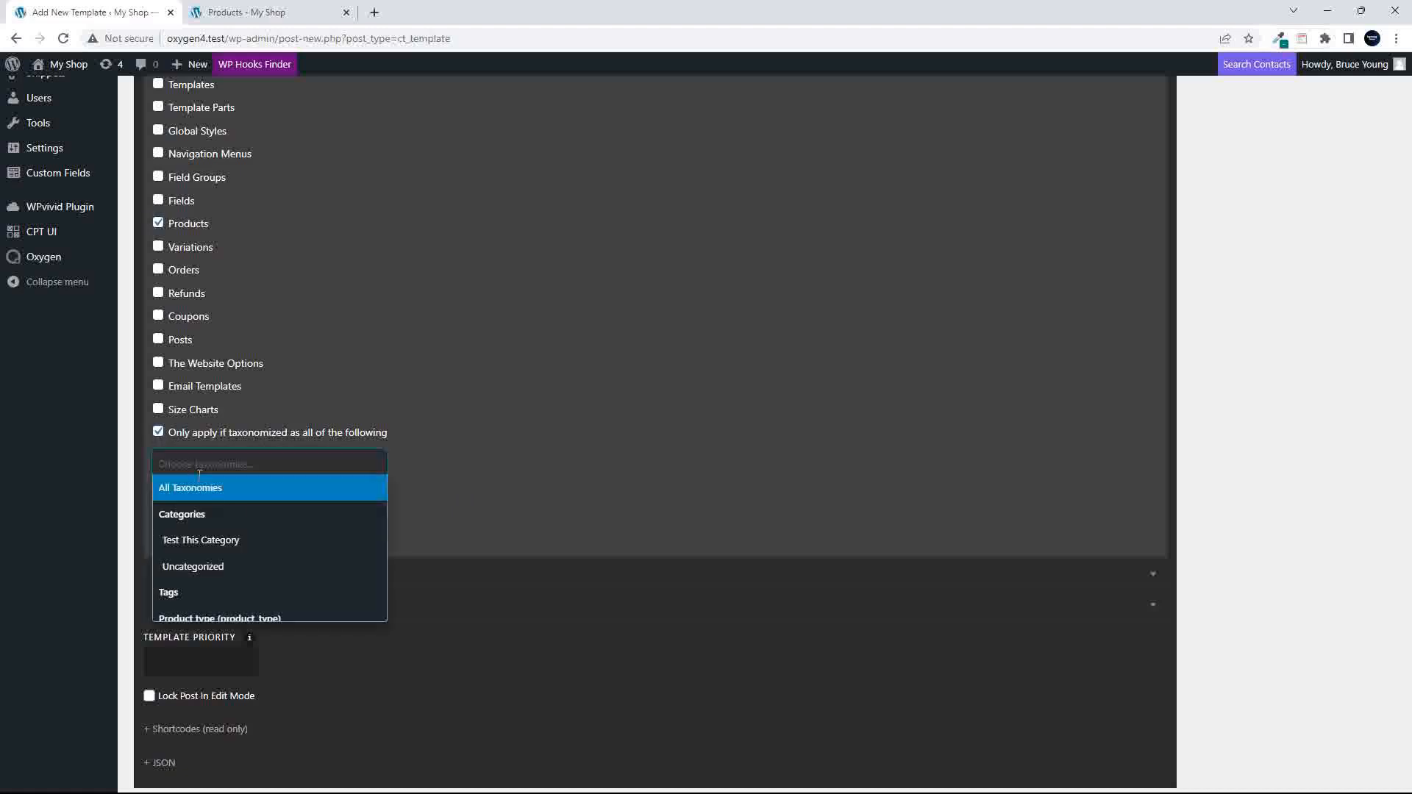
pyautogui.hscroll(1, 267, 542)
pyautogui.scroll(-1, 267, 543)
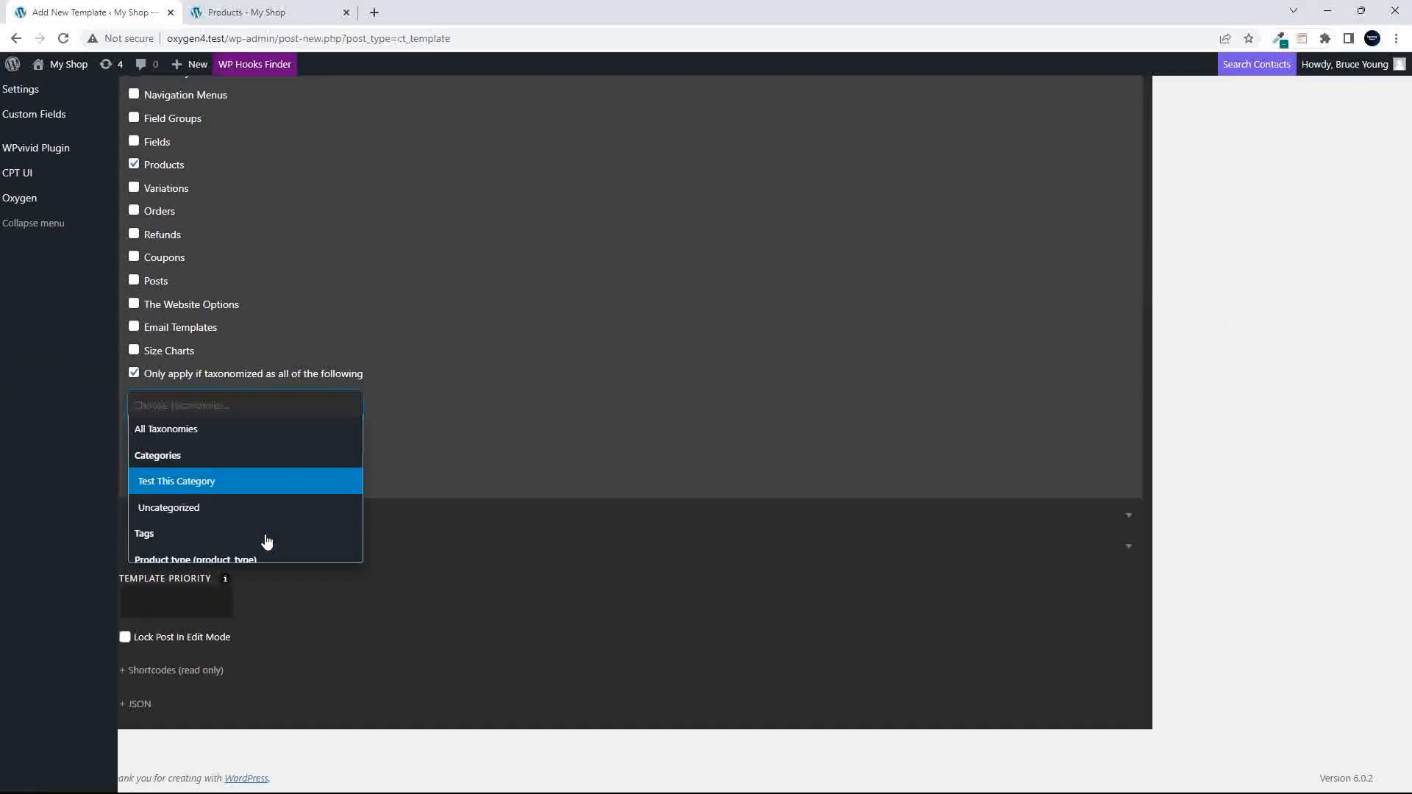
pyautogui.click(195, 404)
pyautogui.click(195, 403)
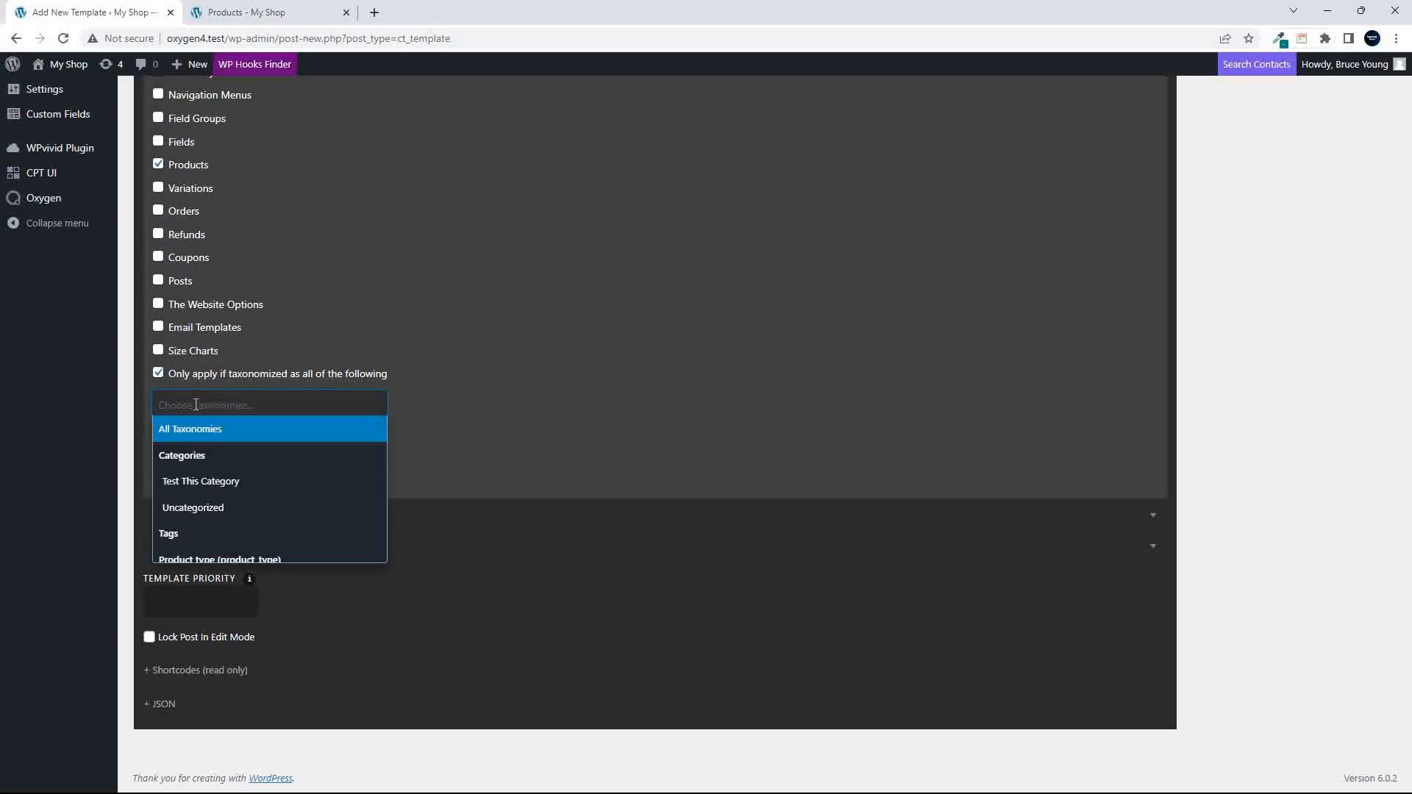
pyautogui.scroll(-3, 217, 480)
pyautogui.scroll(-4, 225, 482)
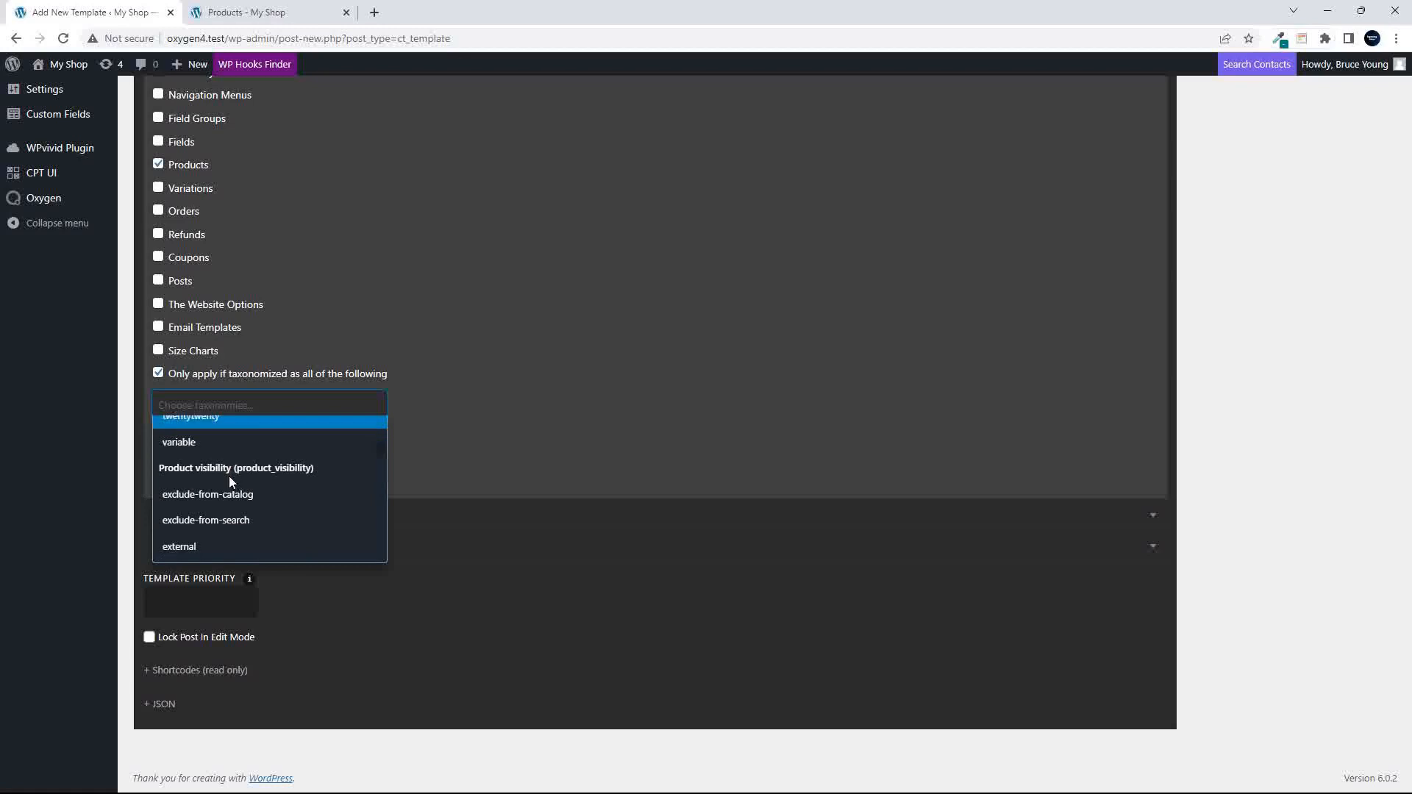
pyautogui.scroll(-1, 230, 481)
pyautogui.scroll(3, 230, 481)
pyautogui.scroll(-2, 228, 483)
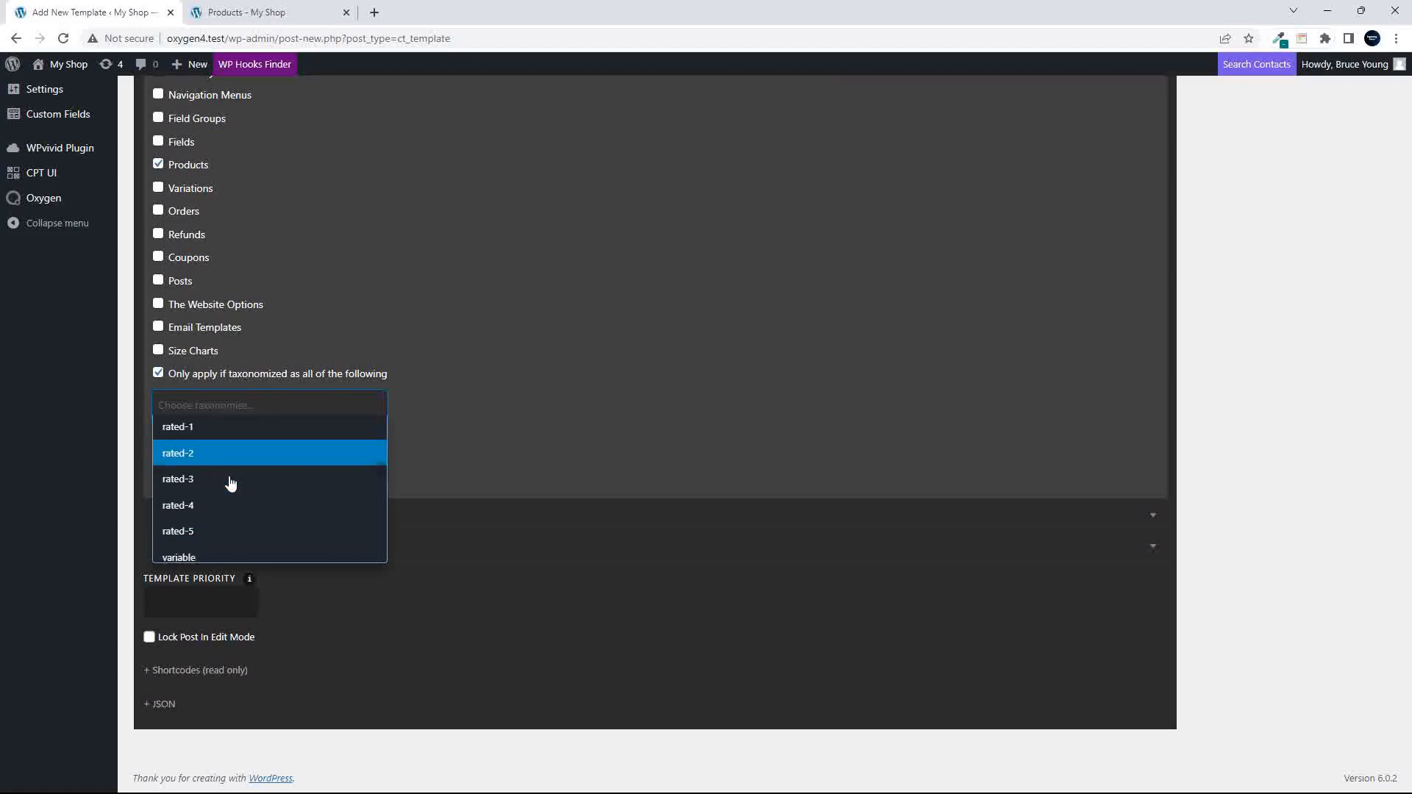
pyautogui.scroll(-3, 230, 481)
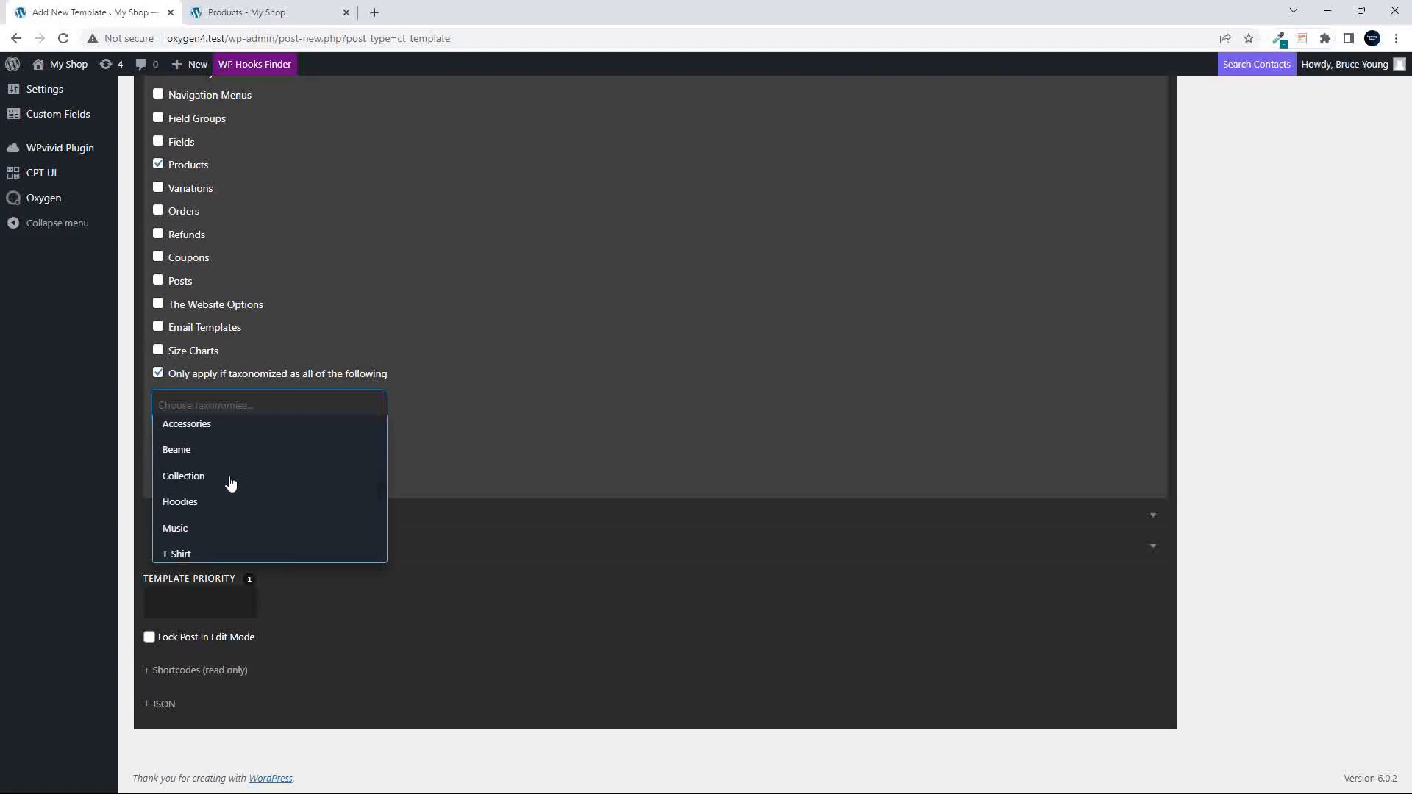
pyautogui.click(216, 426)
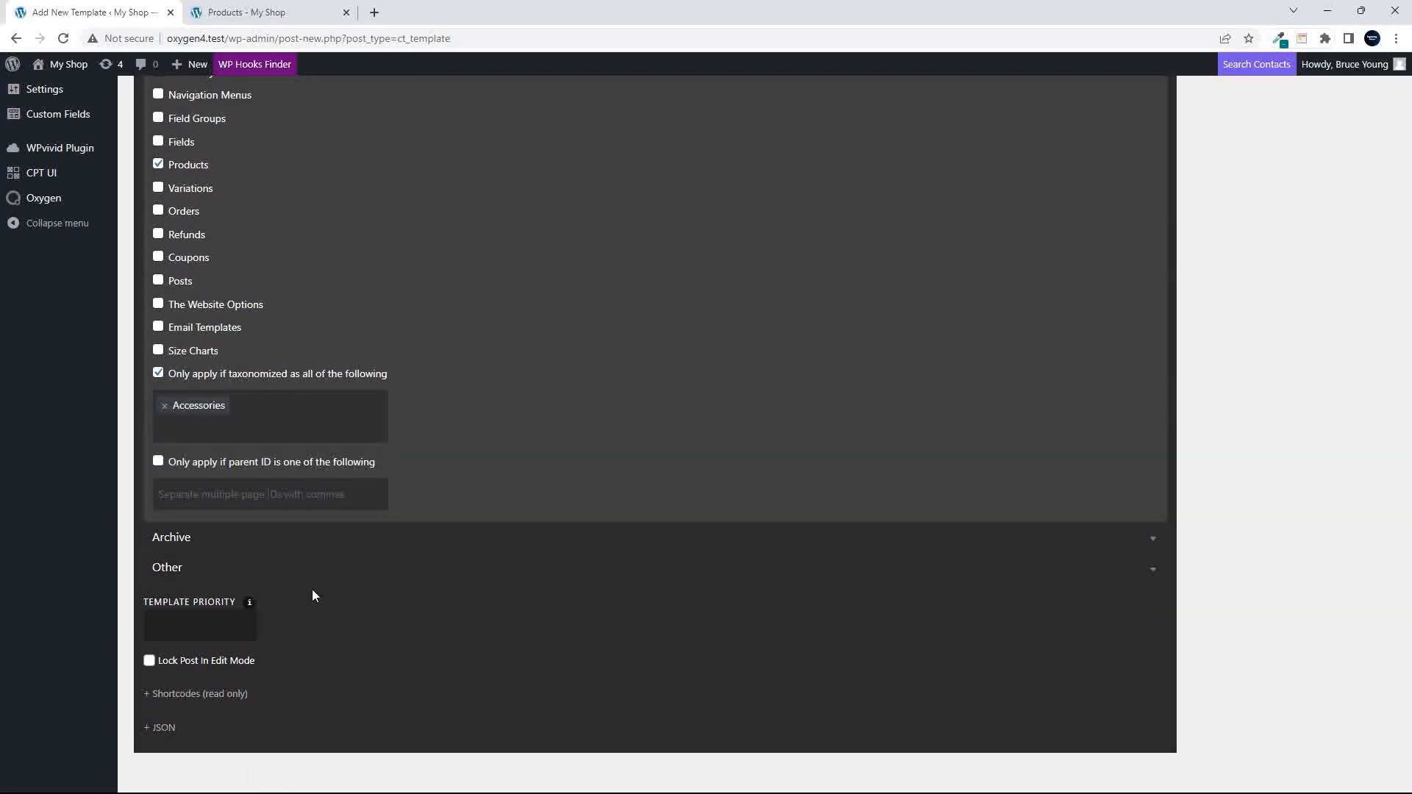
# - Set the template priority to 1 and publish the template
pyautogui.click(174, 631)
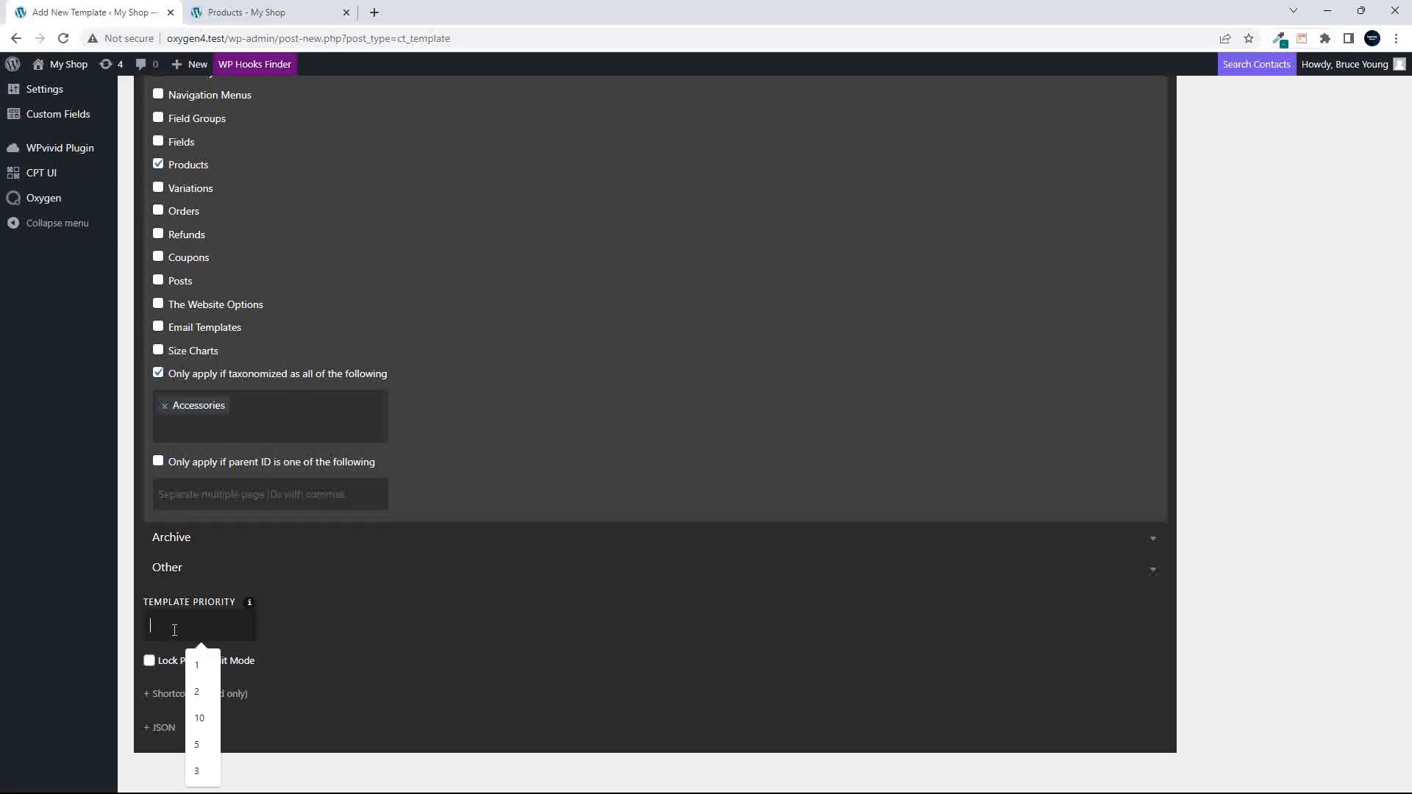
pyautogui.write('1')
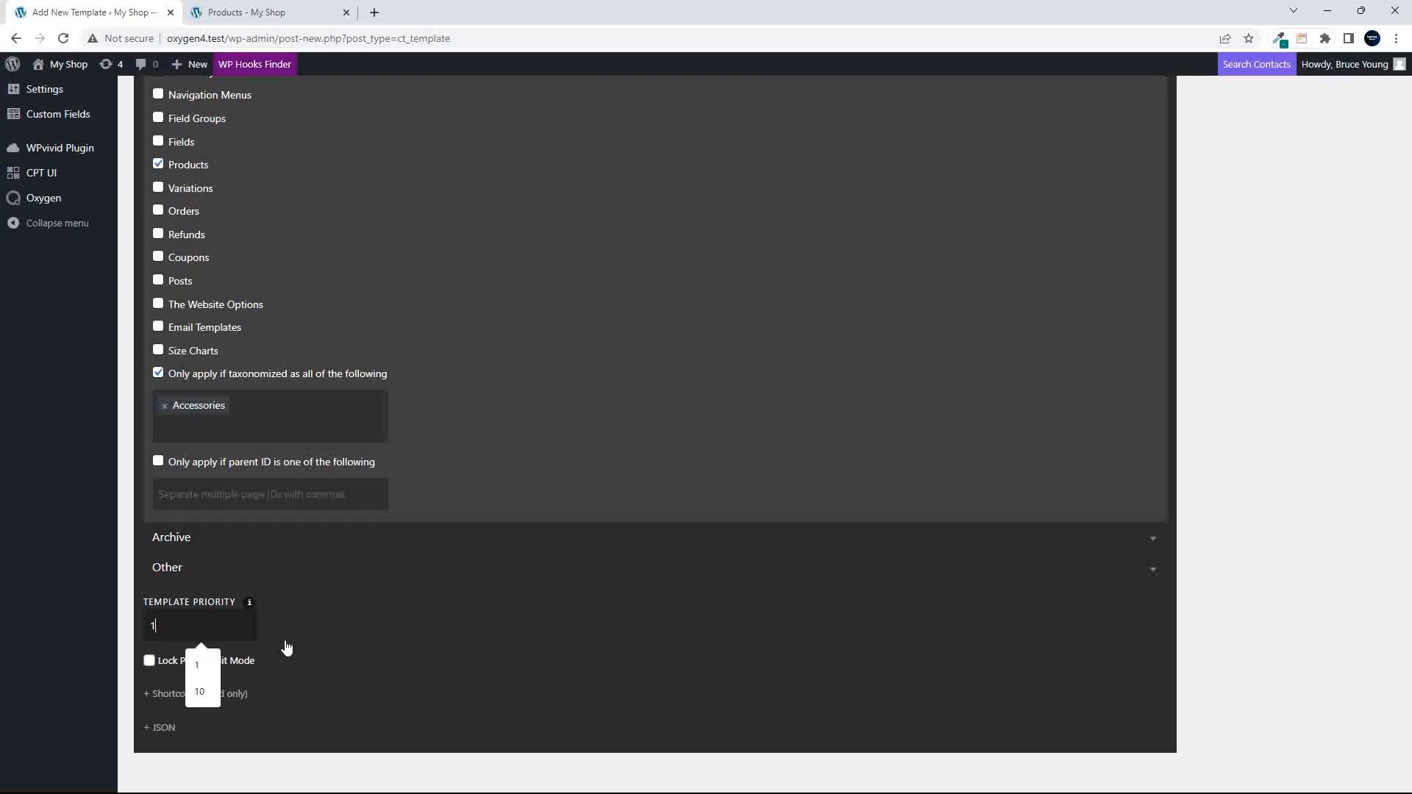
pyautogui.click(498, 405)
pyautogui.scroll(8, 497, 405)
pyautogui.click(1374, 287)
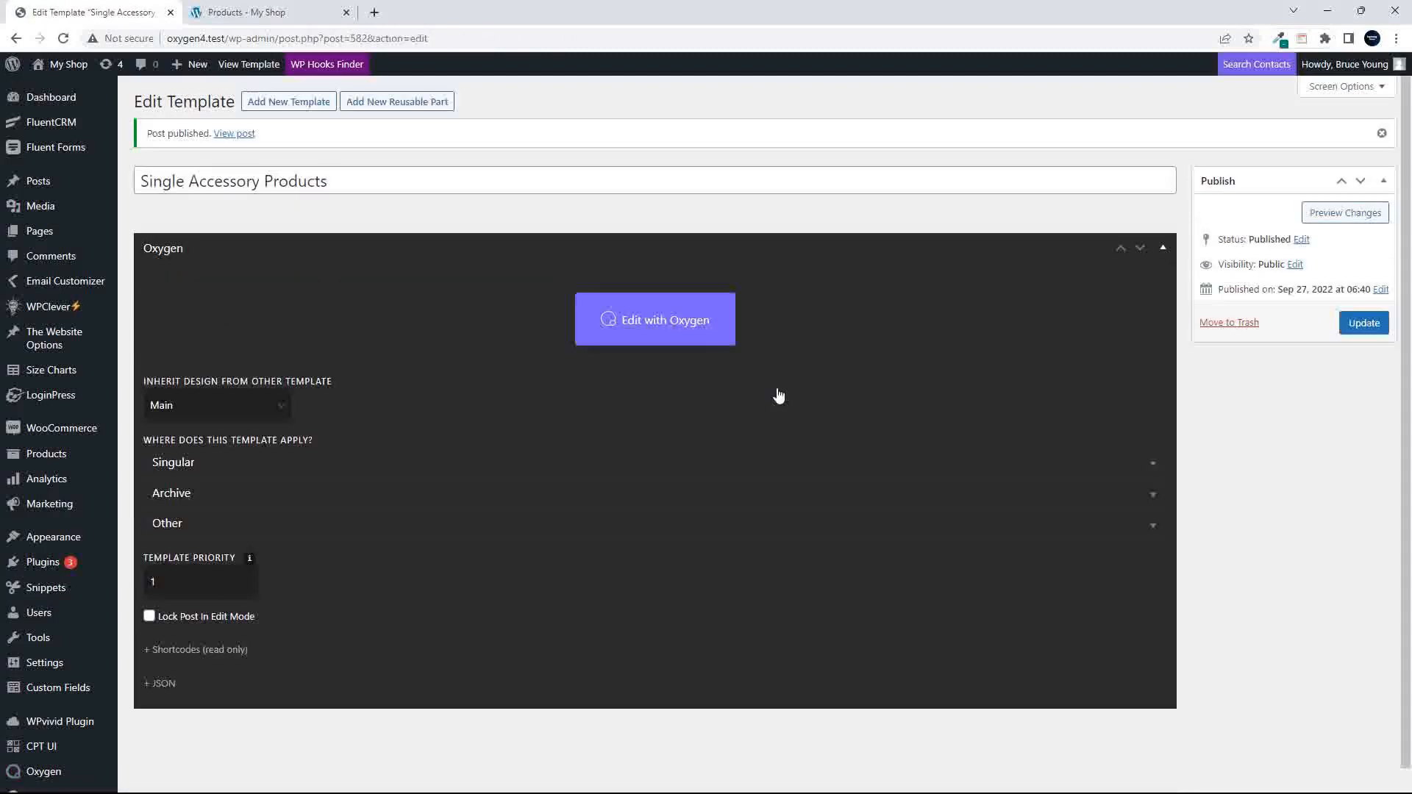
# - Open the template in the Oxygen visual editor and show its structure tree and the components available to add
pyautogui.click(686, 329)
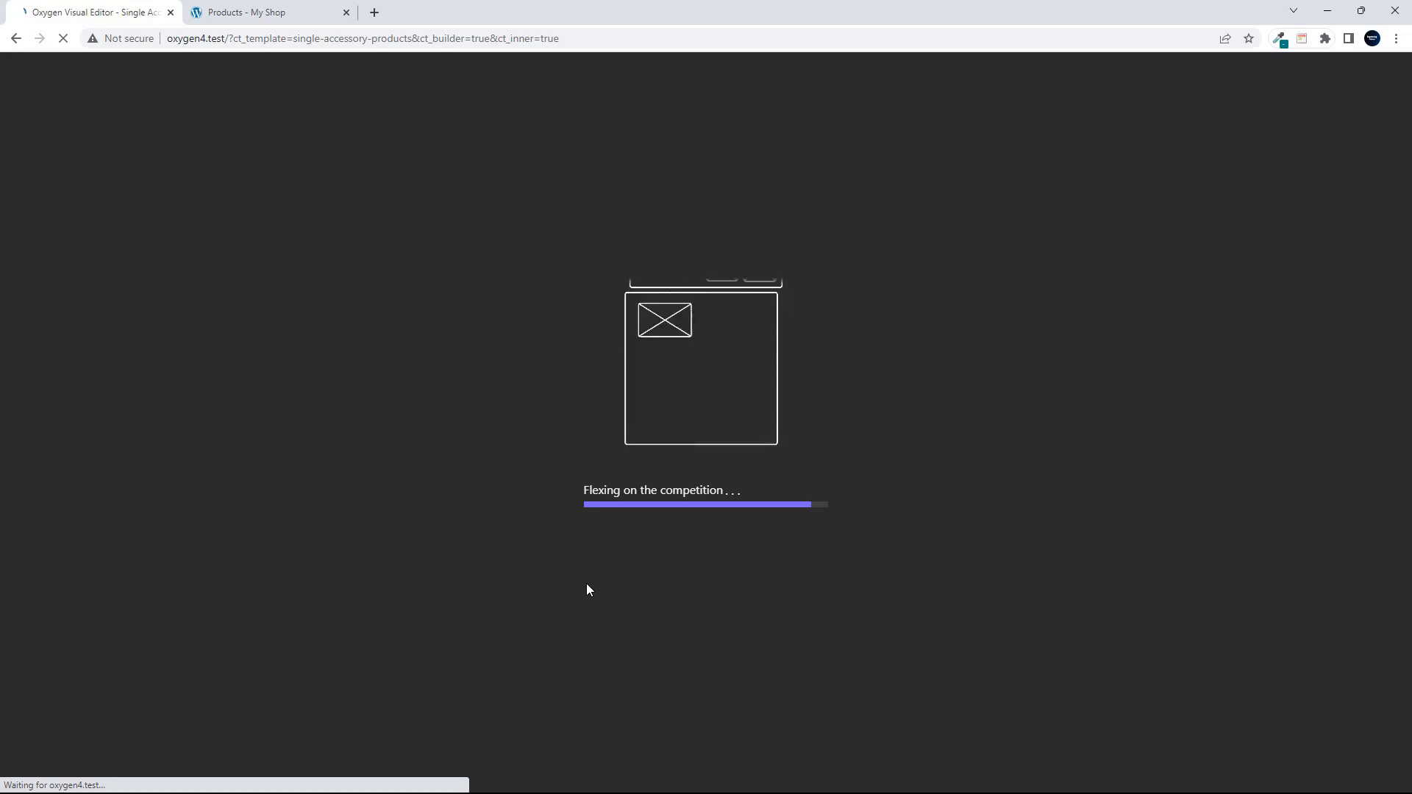
pyautogui.press('XF86AudioLowerVolume')
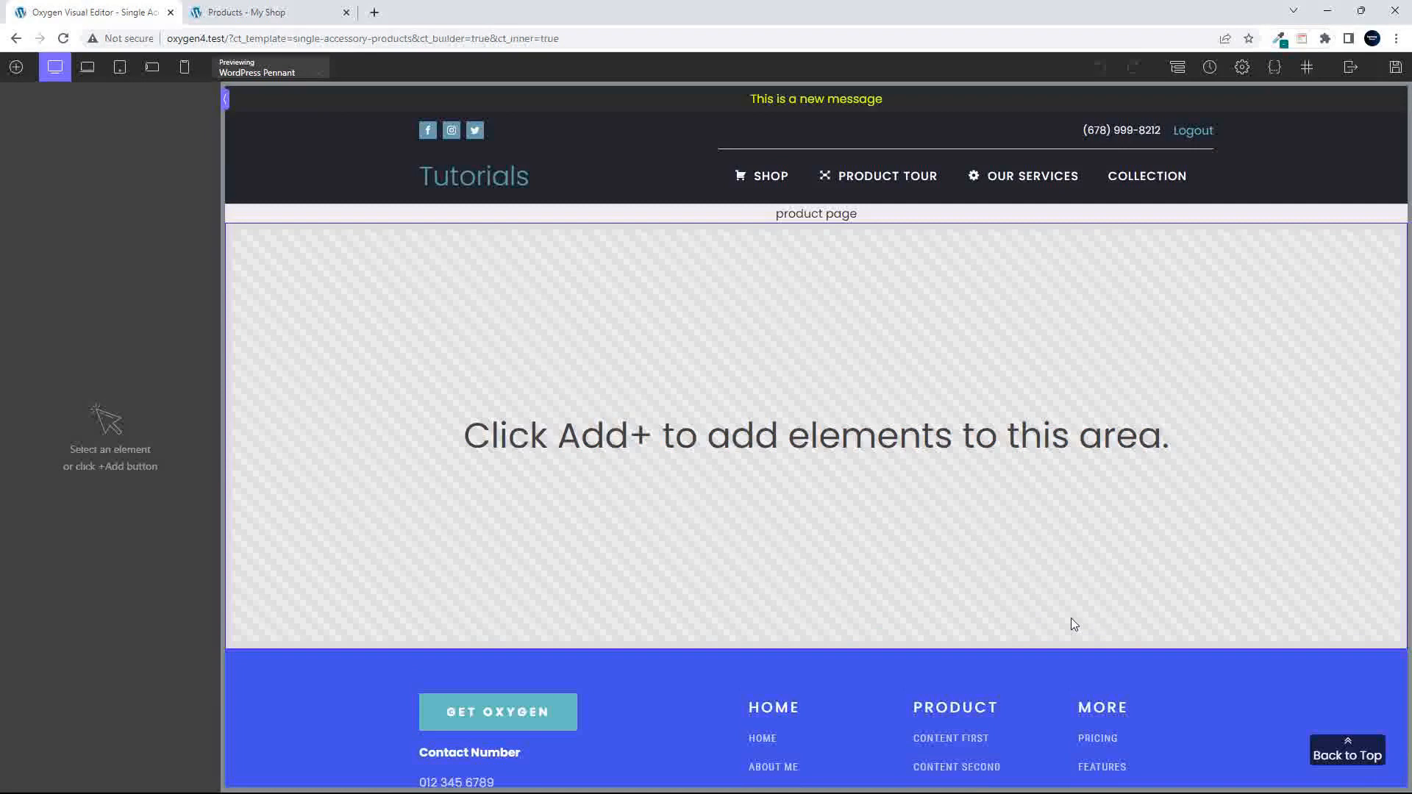
pyautogui.click(1178, 67)
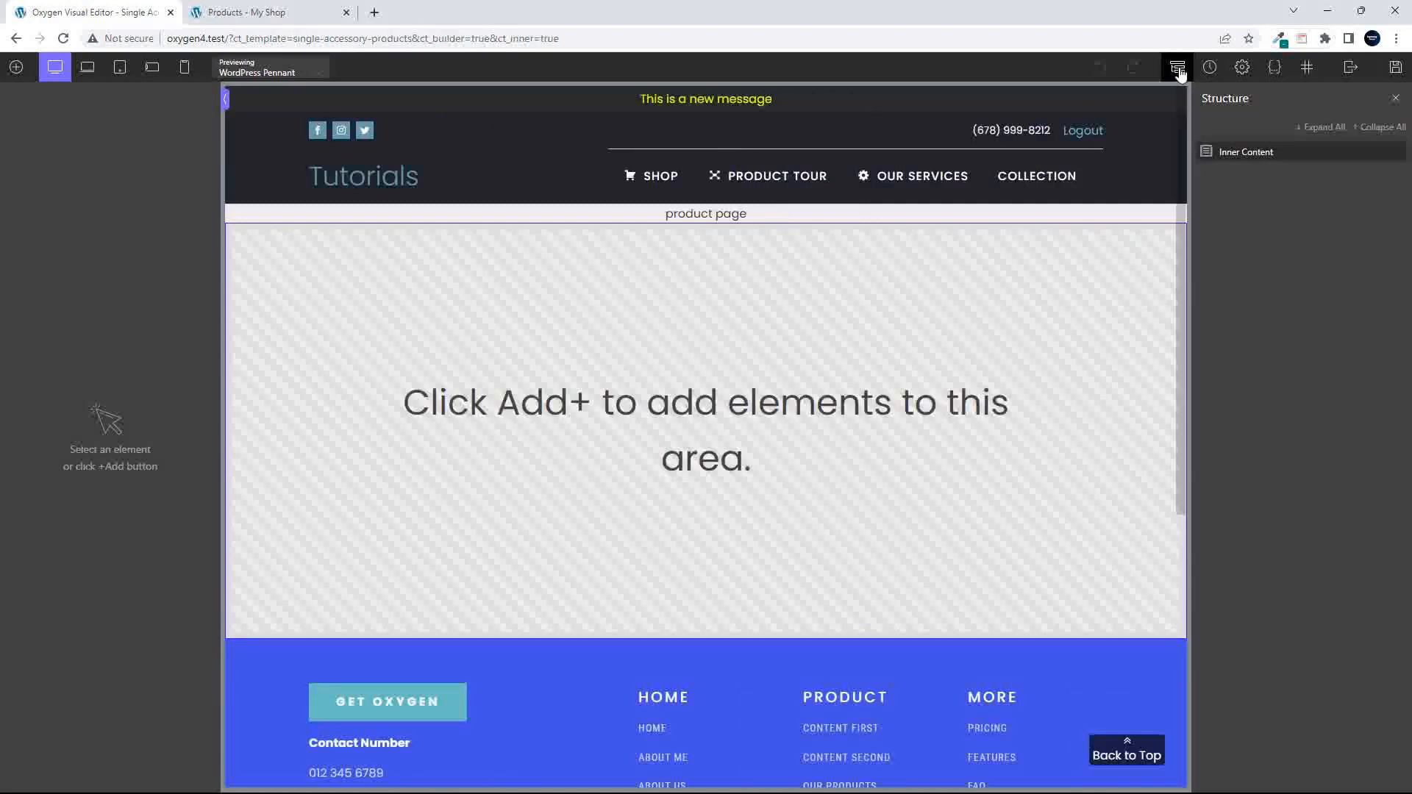
pyautogui.click(16, 67)
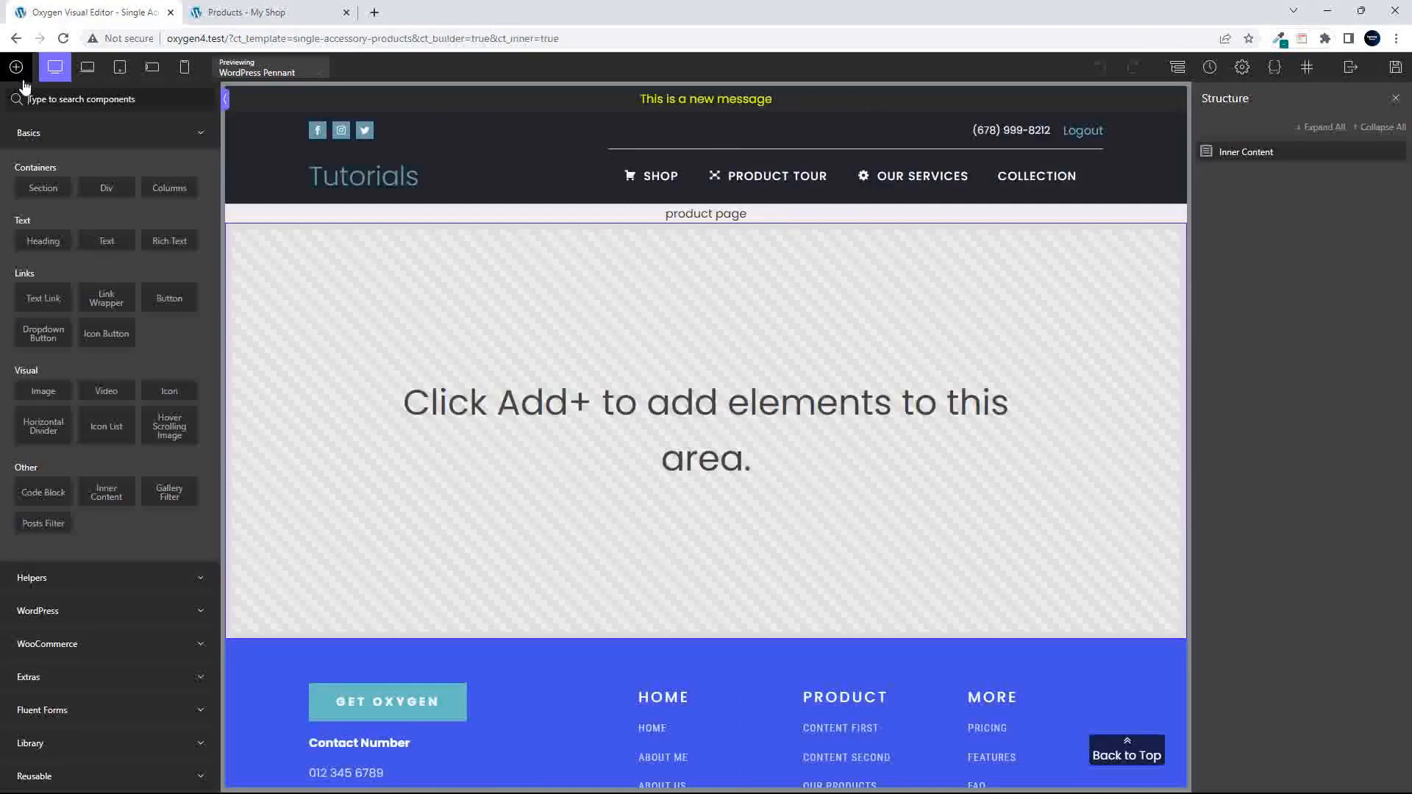
# - Add a WooCommerce Product Builder to the template and nest it inside a new Section under Inner Content
pyautogui.click(74, 643)
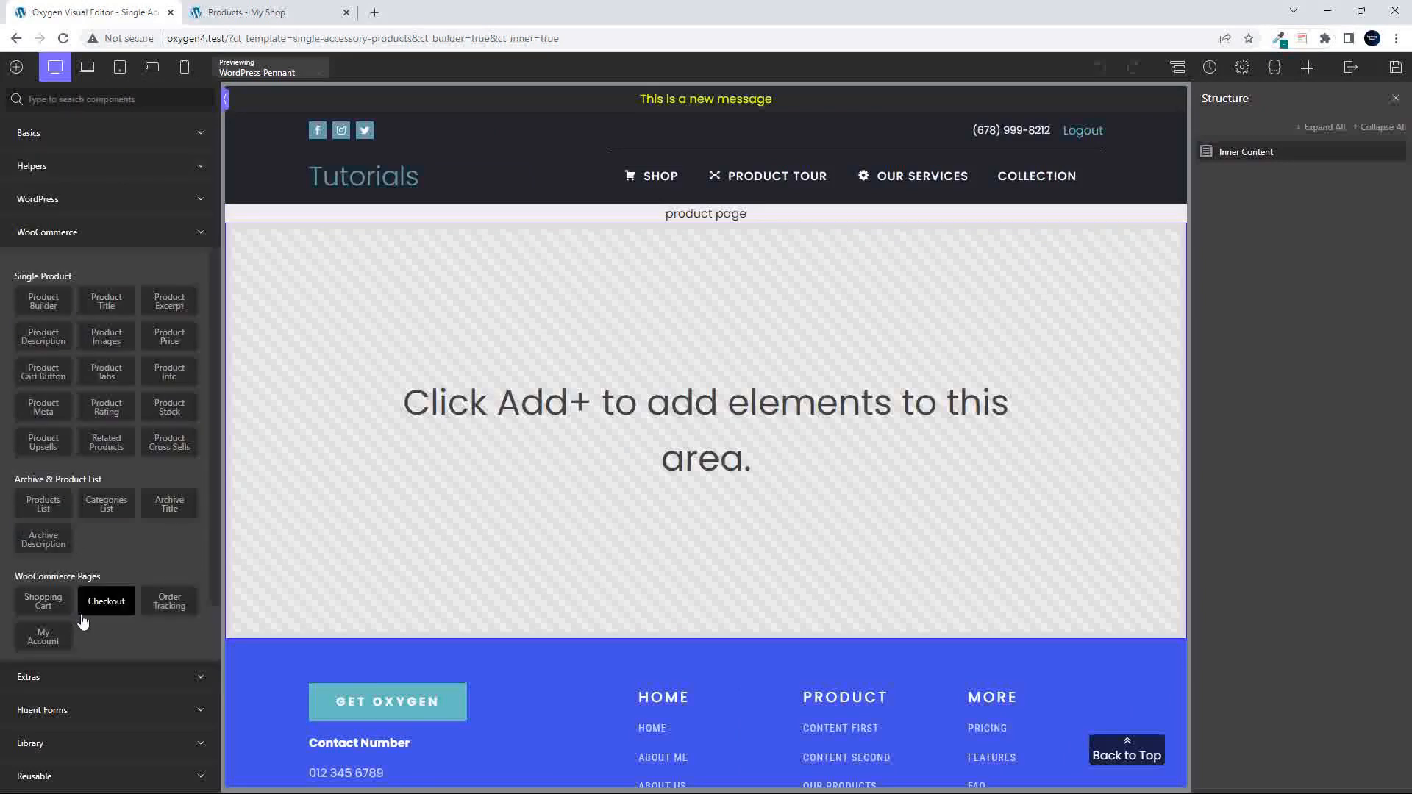
pyautogui.click(45, 304)
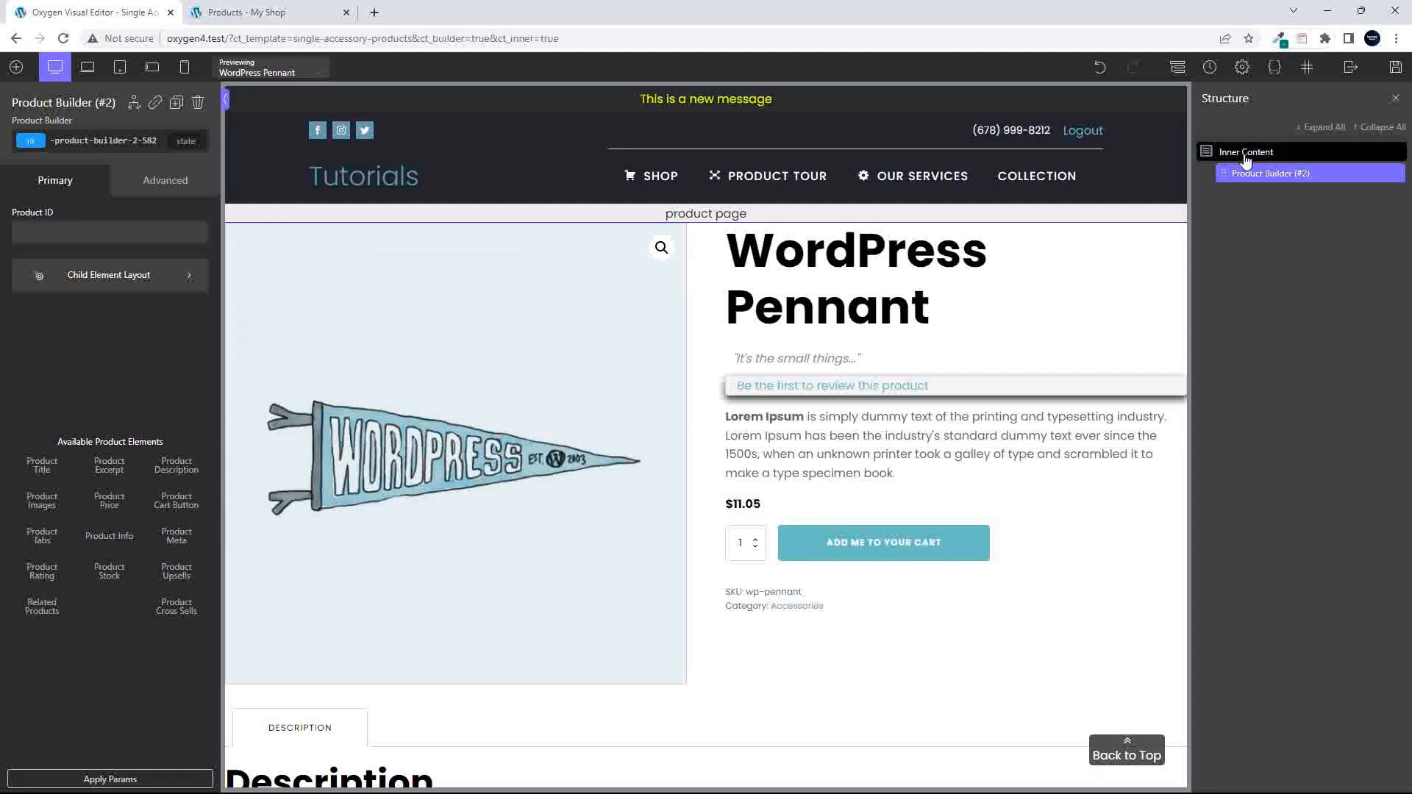
pyautogui.click(1223, 151)
pyautogui.click(16, 67)
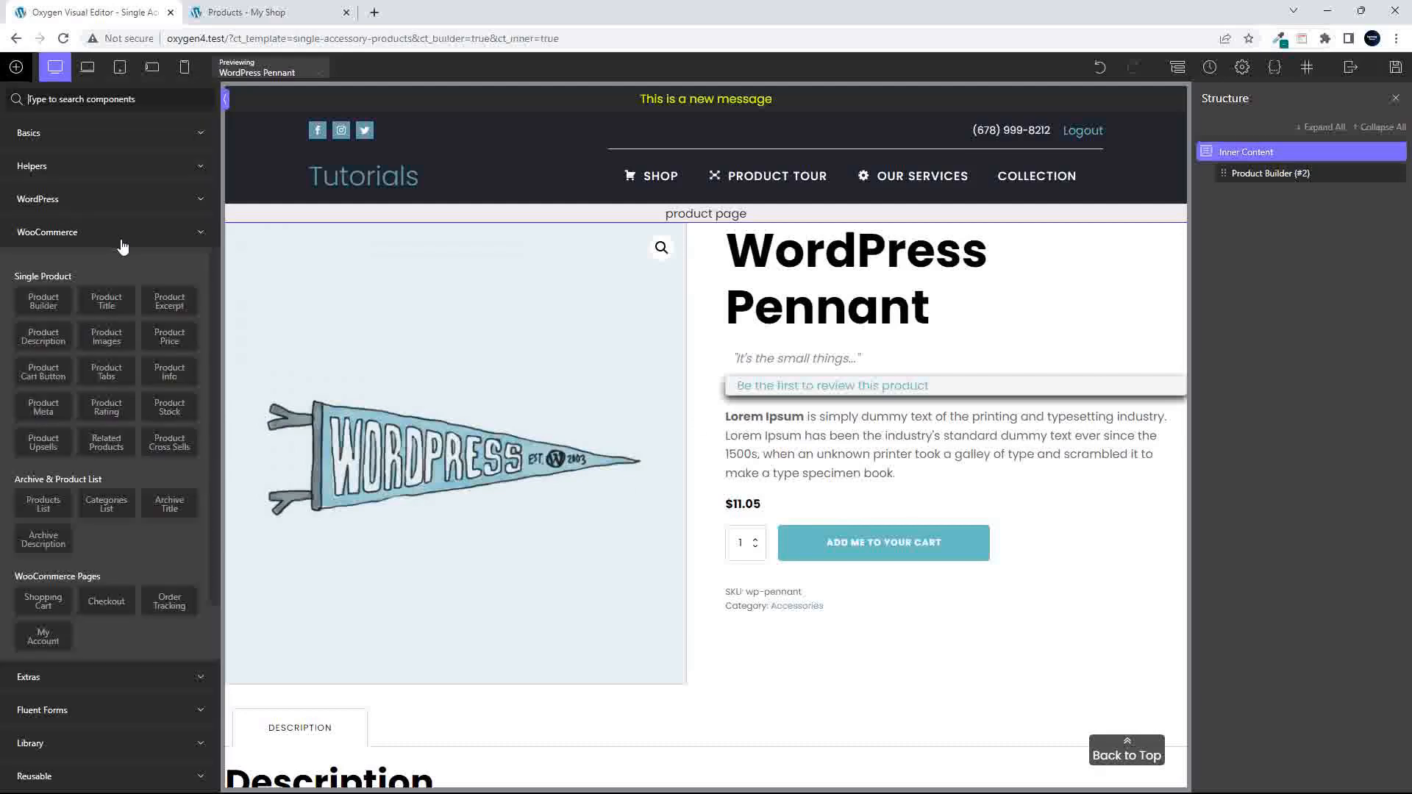
pyautogui.click(85, 137)
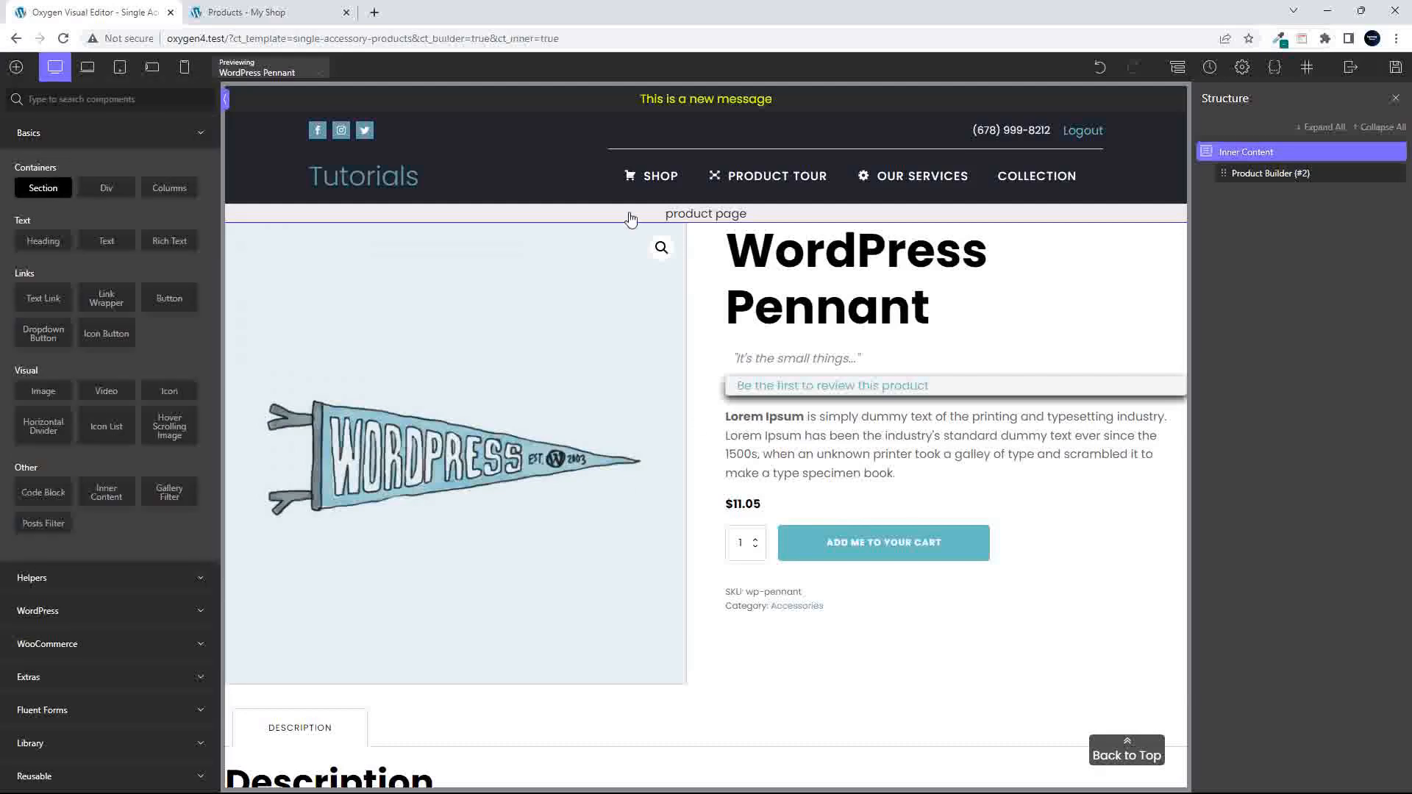
pyautogui.click(42, 187)
pyautogui.moveTo(1238, 176); pyautogui.dragTo(1289, 197)
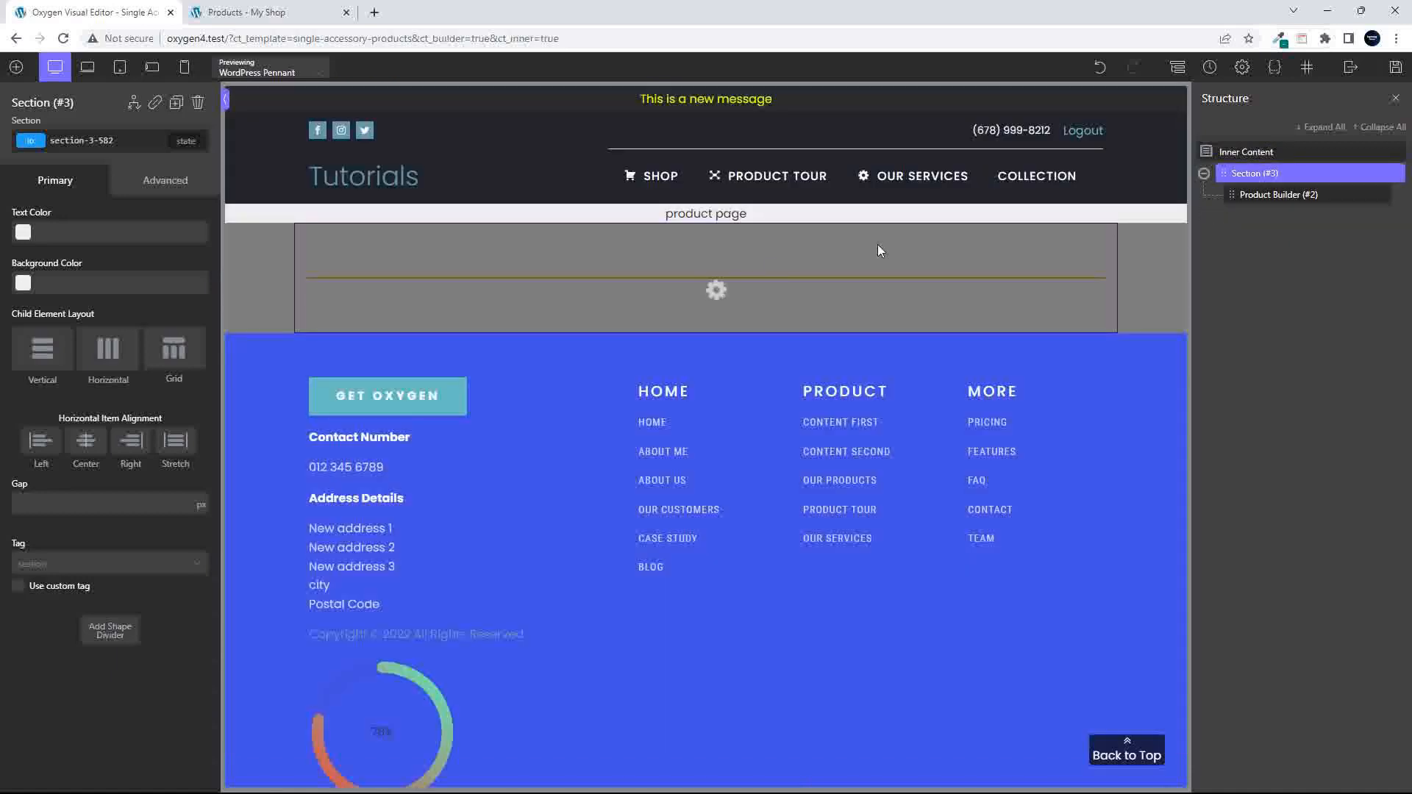
pyautogui.scroll(-13, 765, 603)
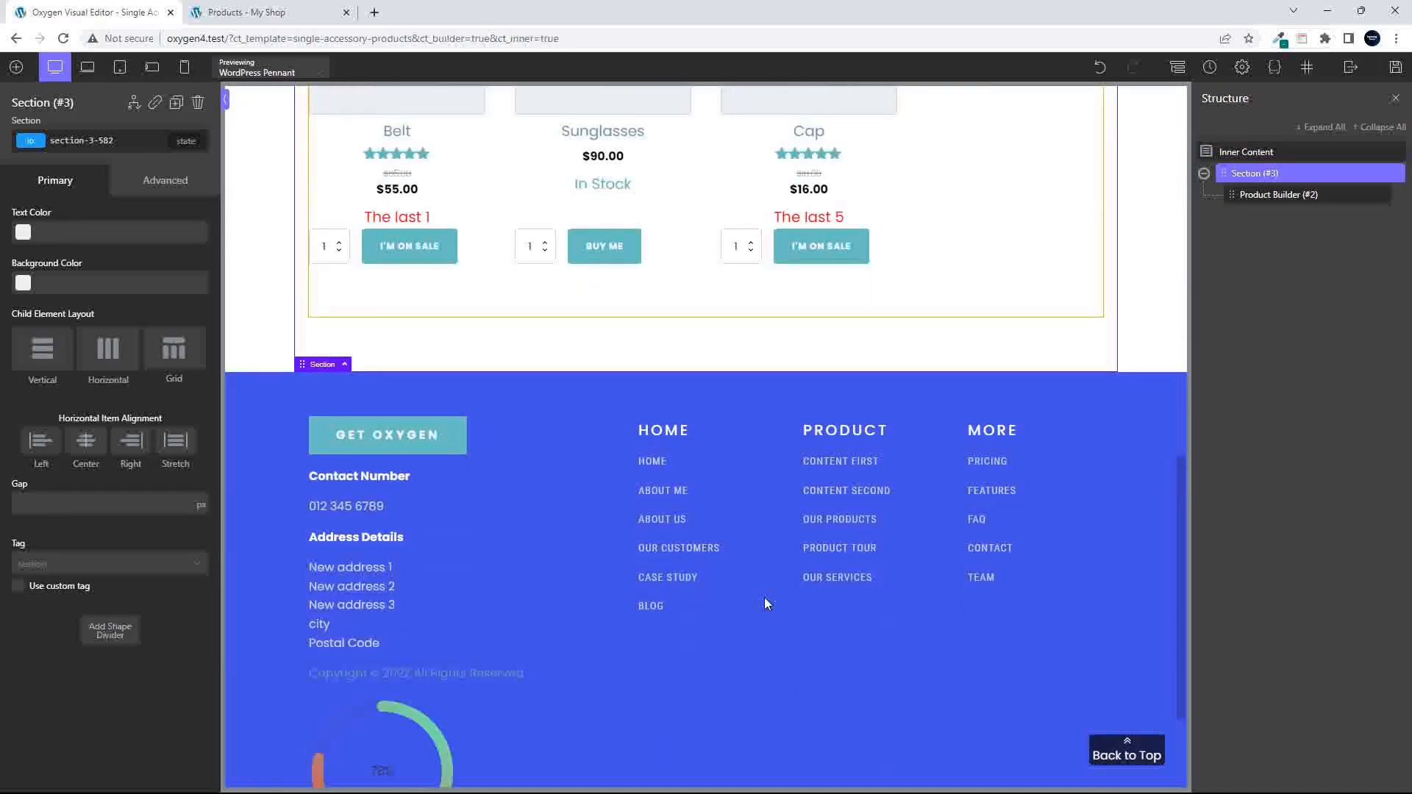
pyautogui.scroll(14, 766, 604)
# - Insert a Columns element with the 50/50 layout inside the Product Builder
pyautogui.click(1243, 196)
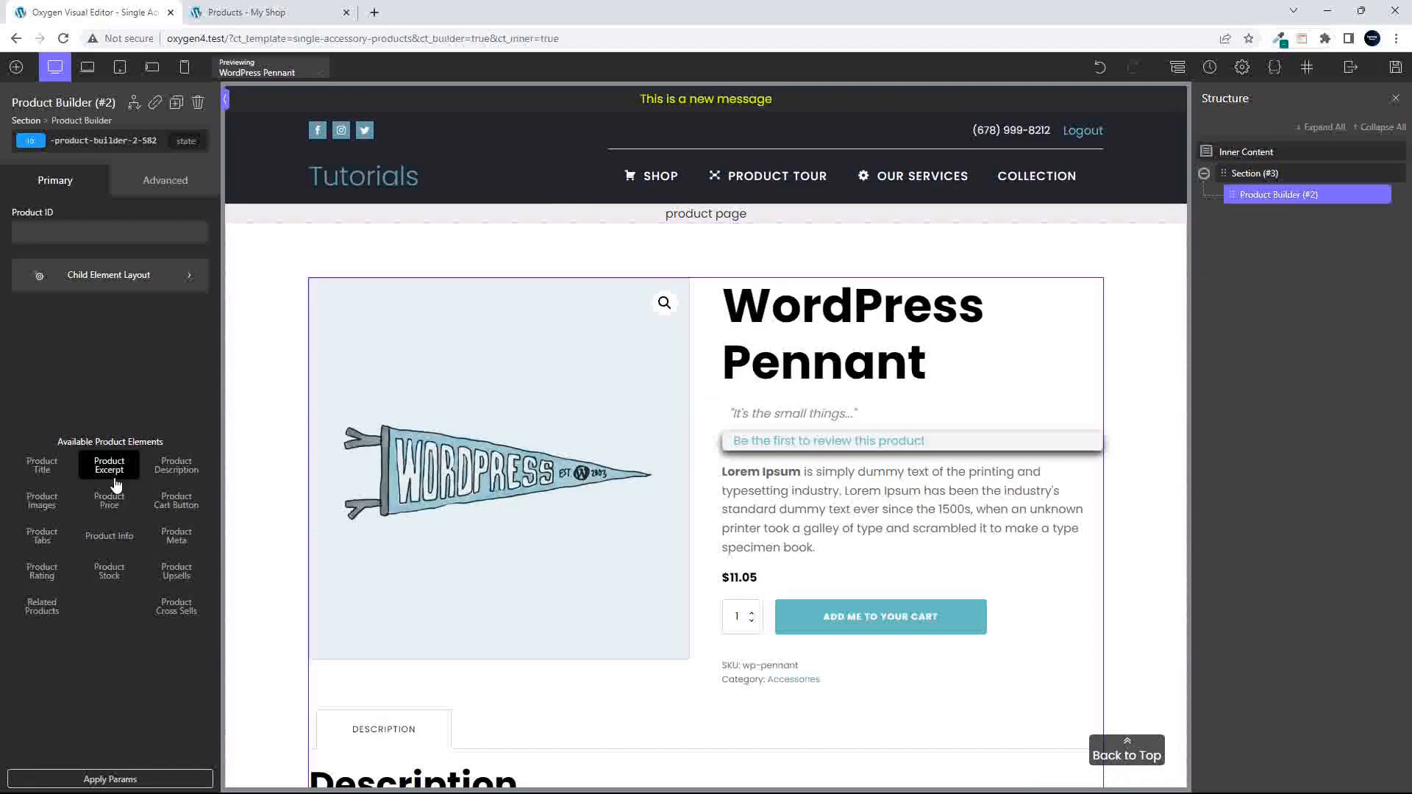
pyautogui.click(17, 68)
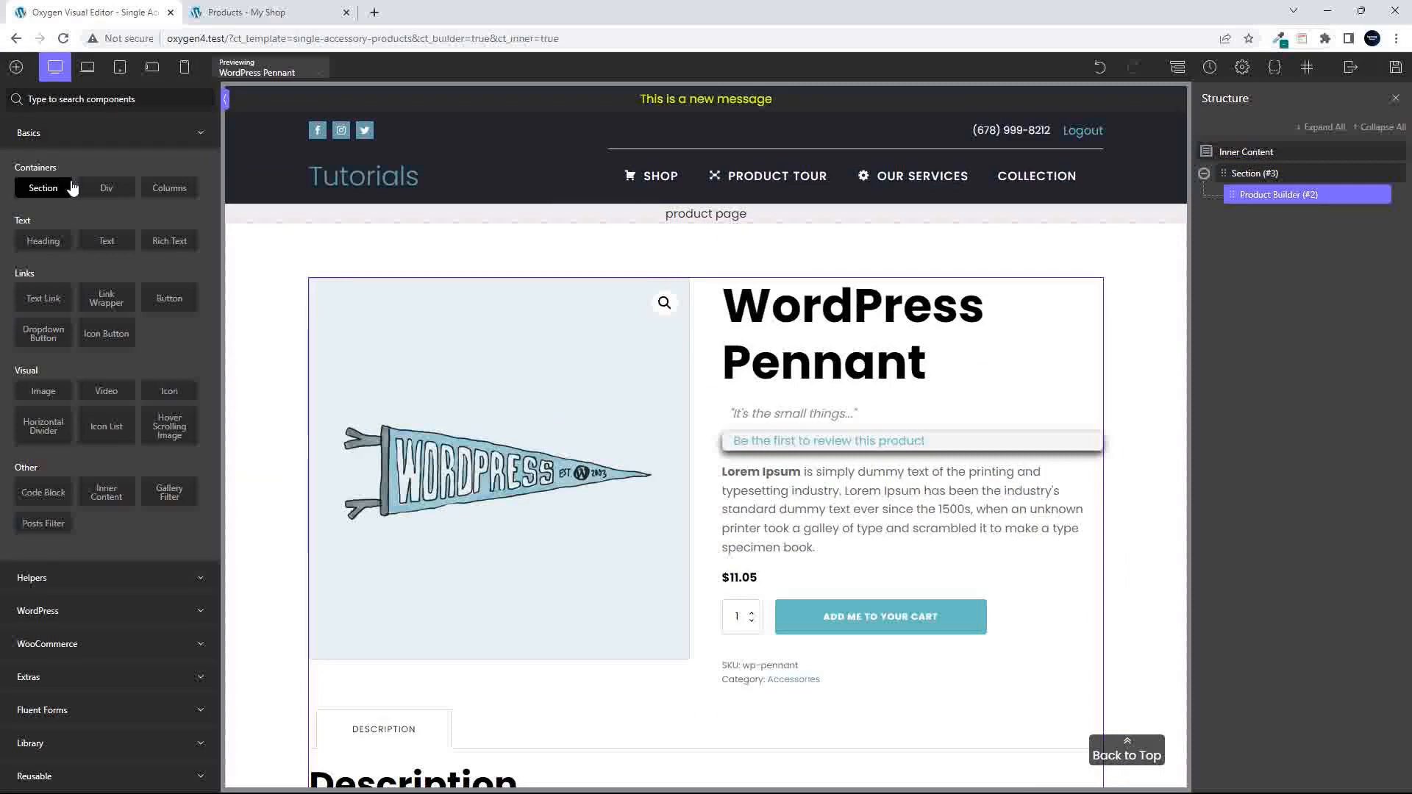
pyautogui.click(168, 188)
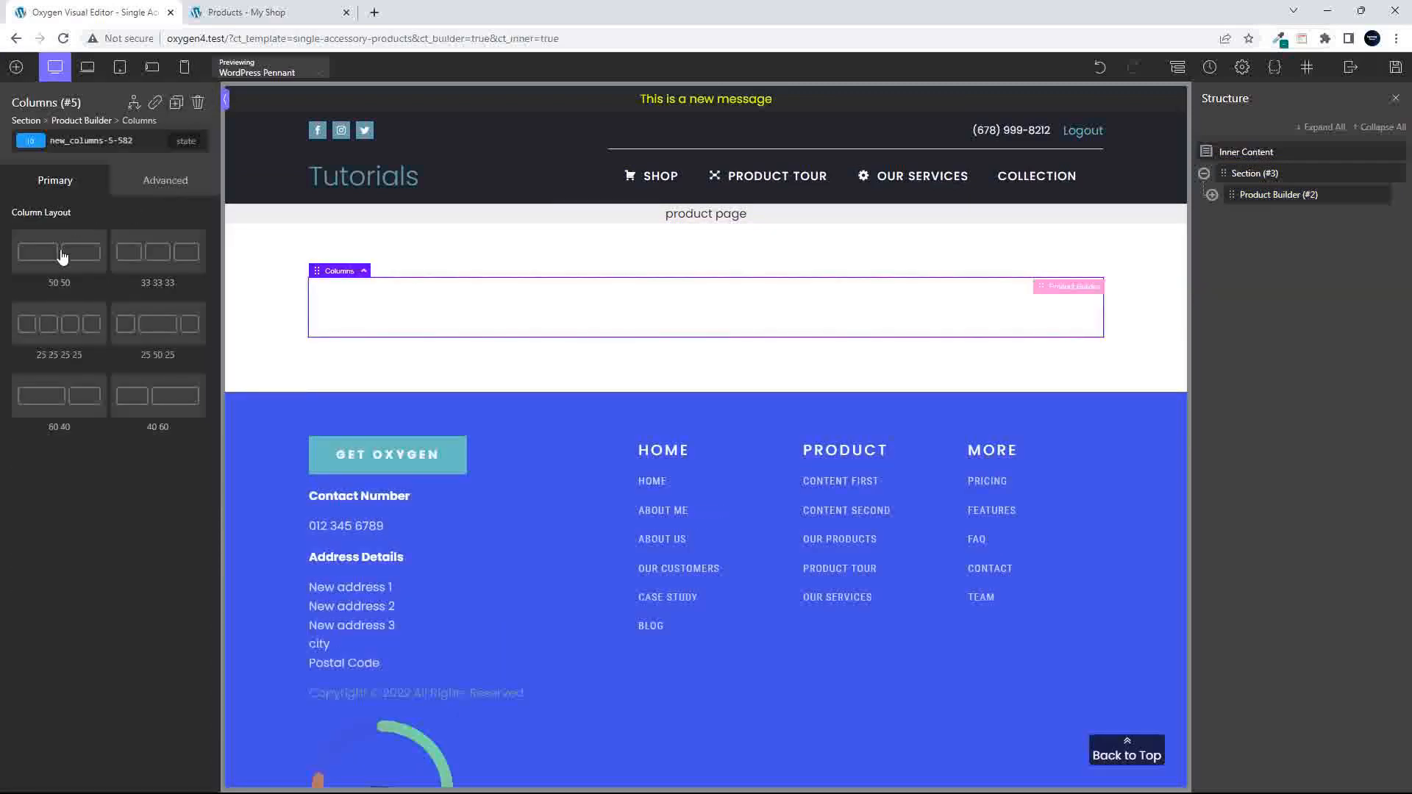
pyautogui.click(59, 253)
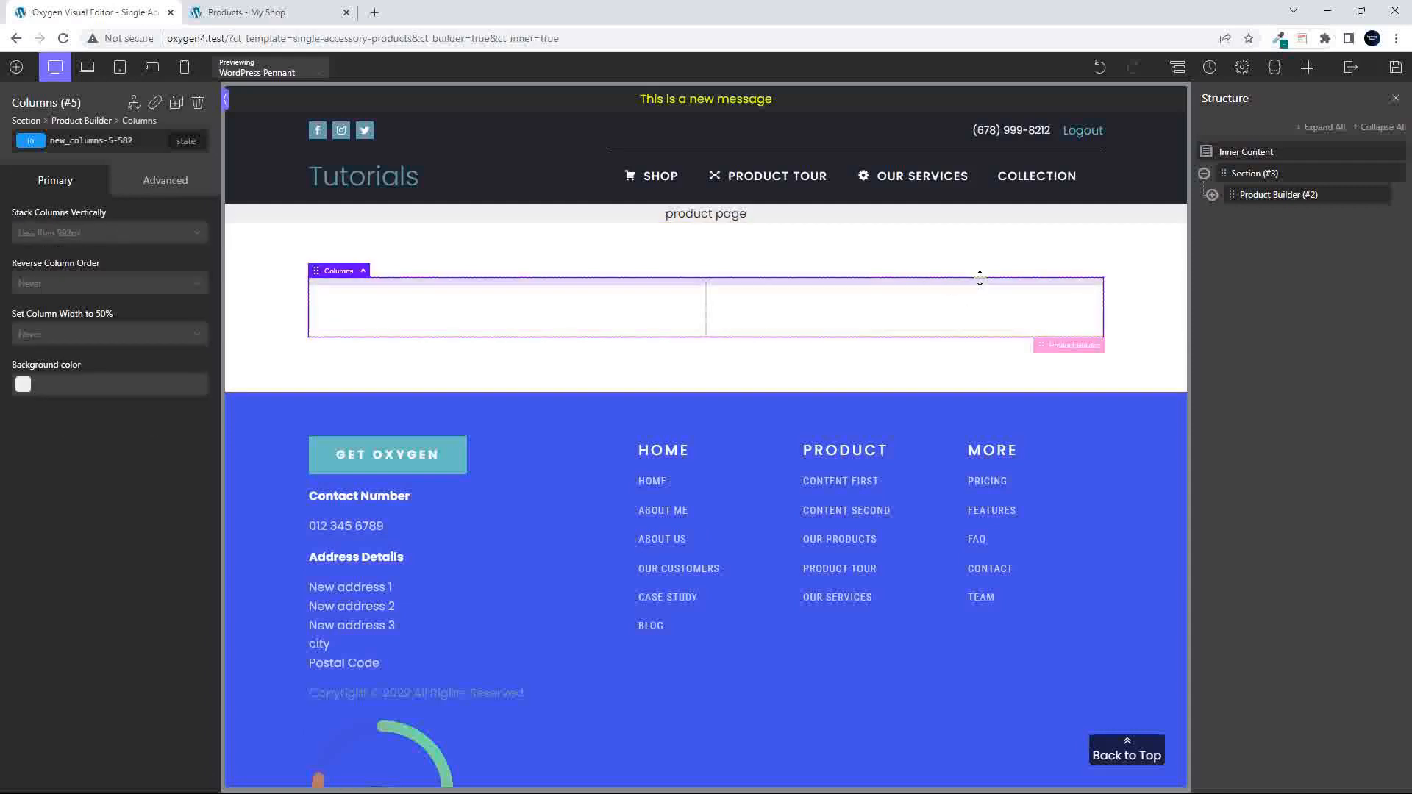
# - Add the WooCommerce Product Images element to the first column's Div
pyautogui.click(1211, 195)
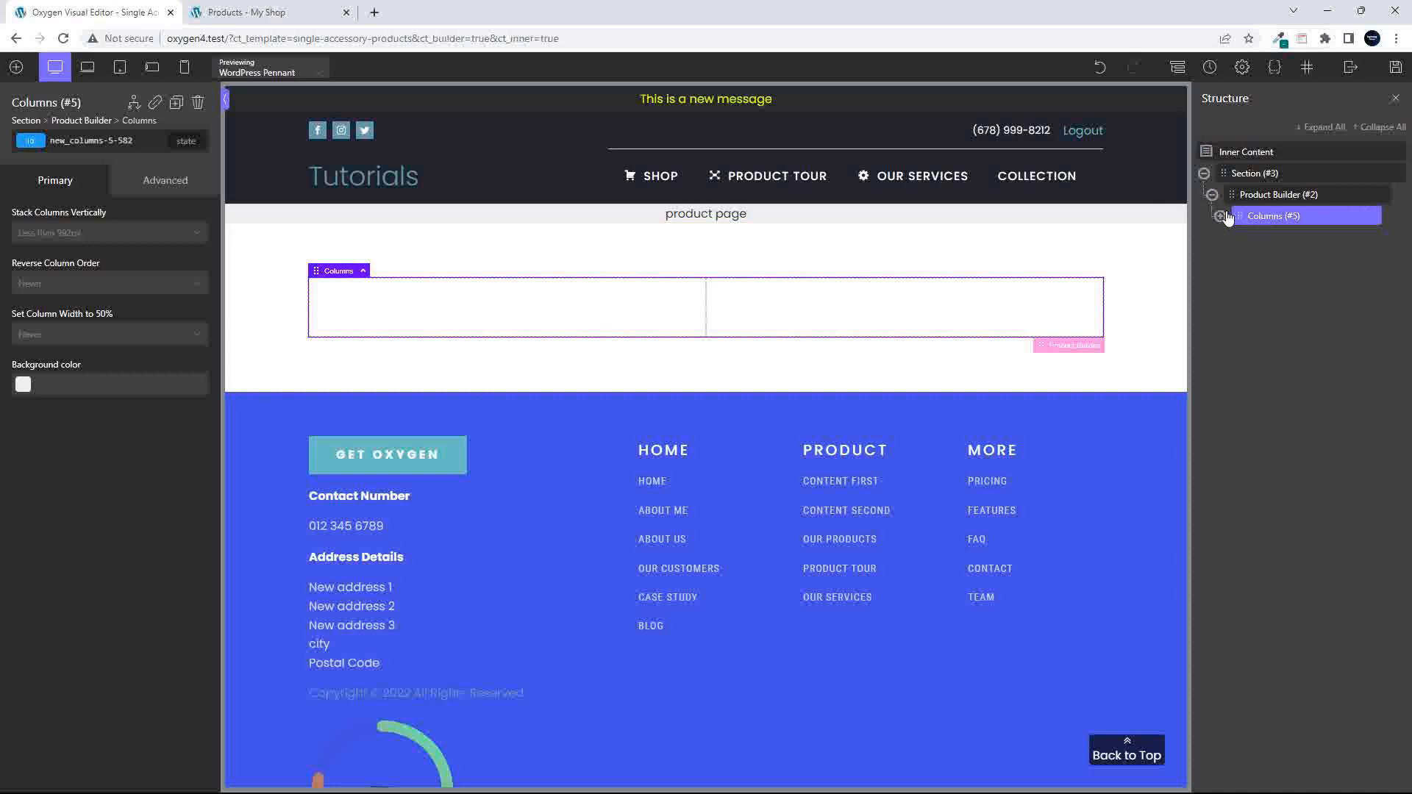
pyautogui.click(1221, 215)
pyautogui.click(1254, 237)
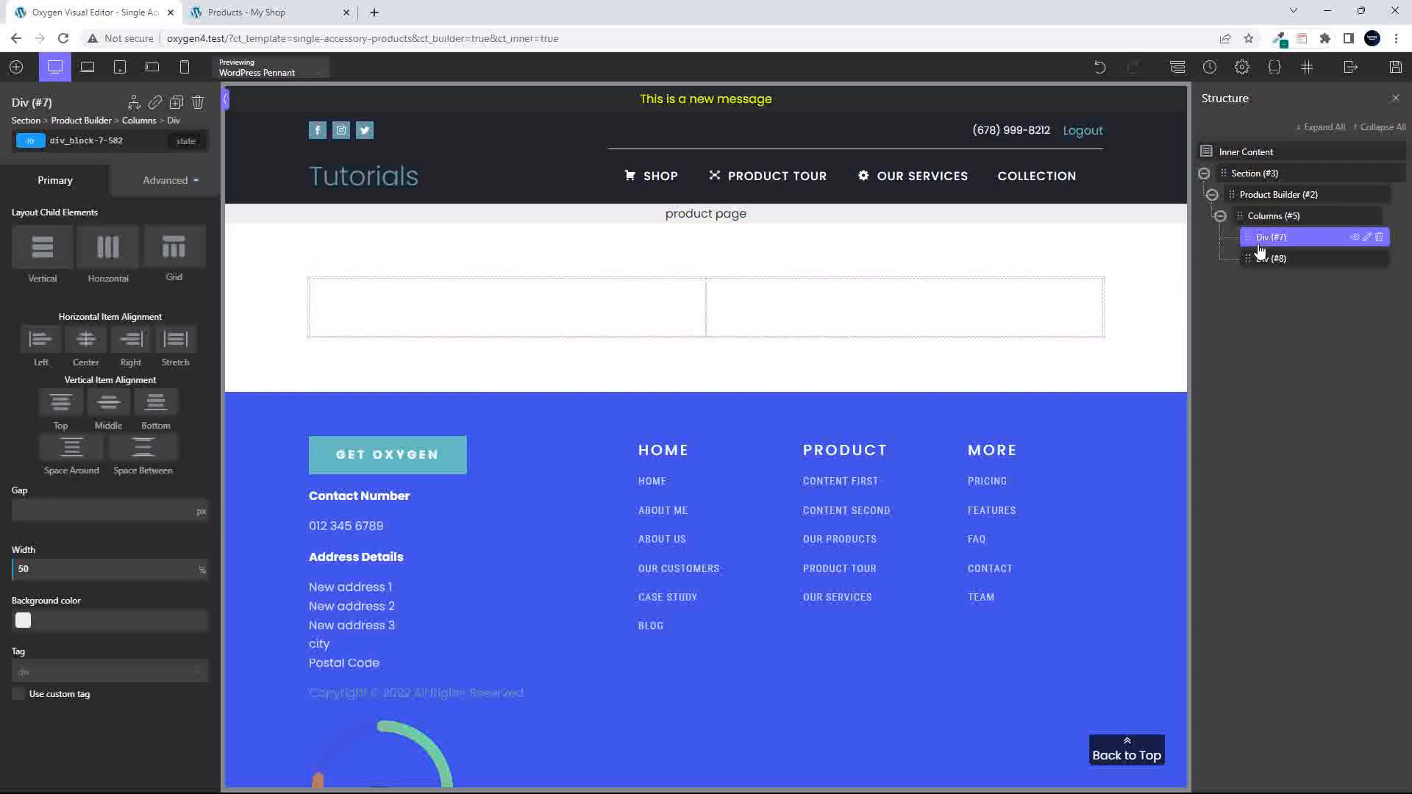
pyautogui.click(16, 69)
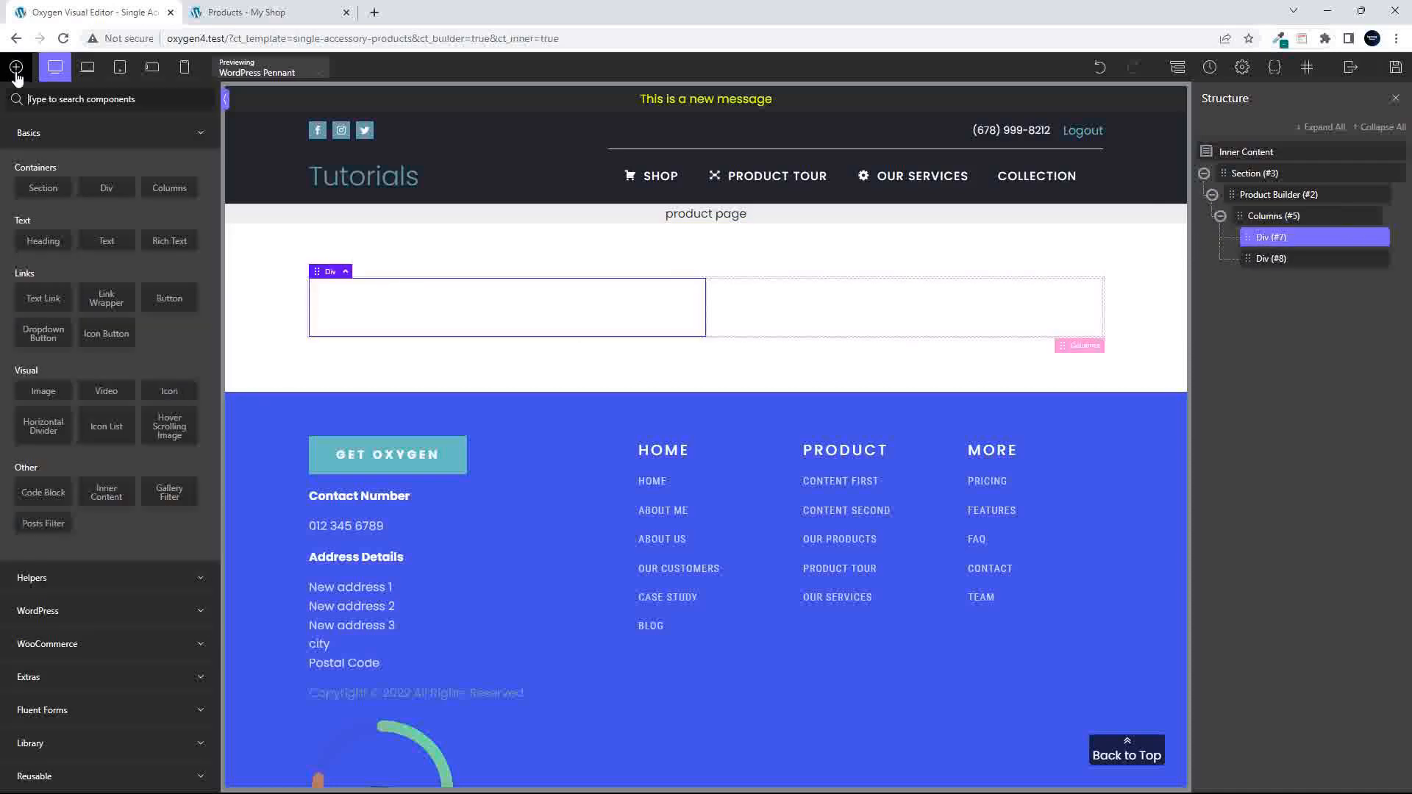
pyautogui.click(81, 643)
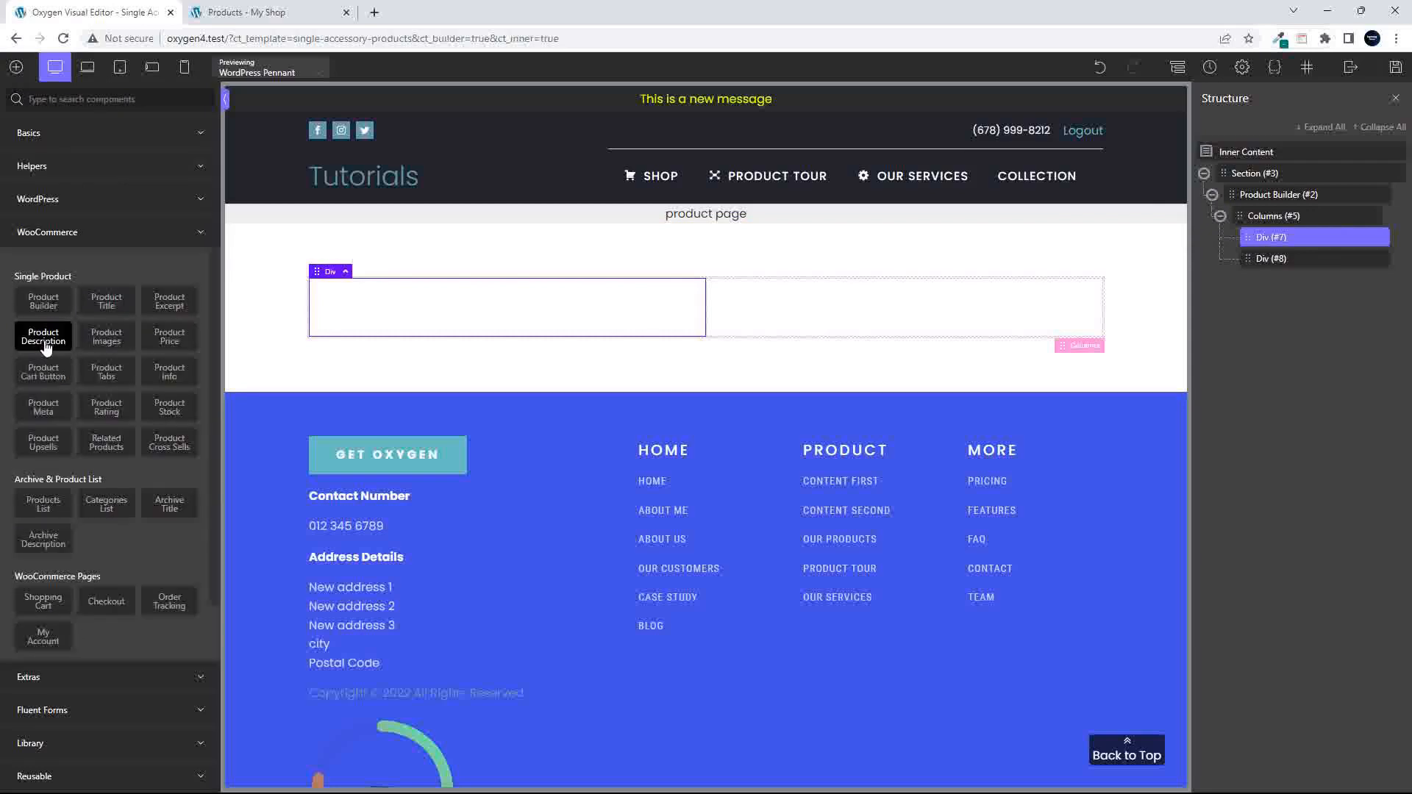
pyautogui.click(103, 344)
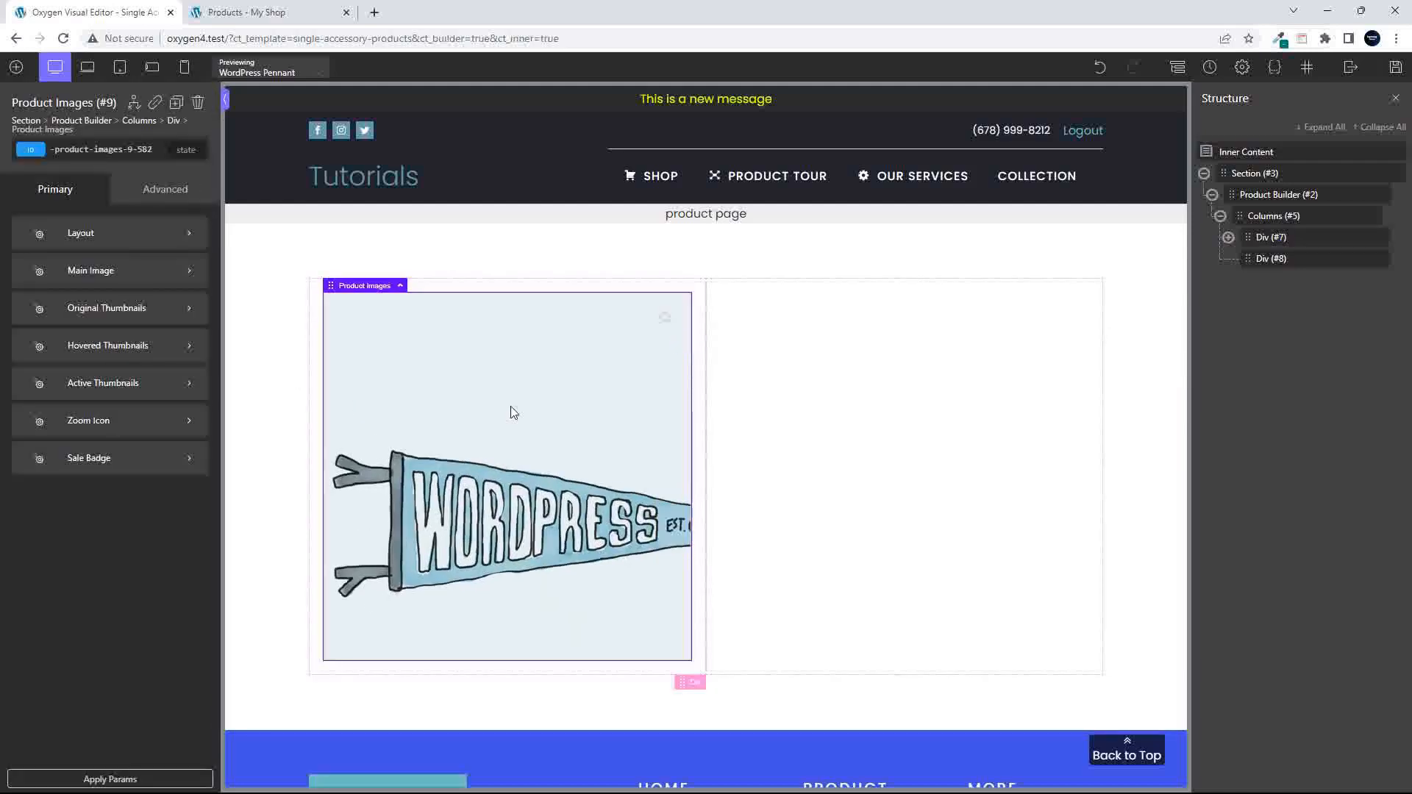
# - Add the Product Title and Product Price elements to the second column's Div
pyautogui.click(822, 364)
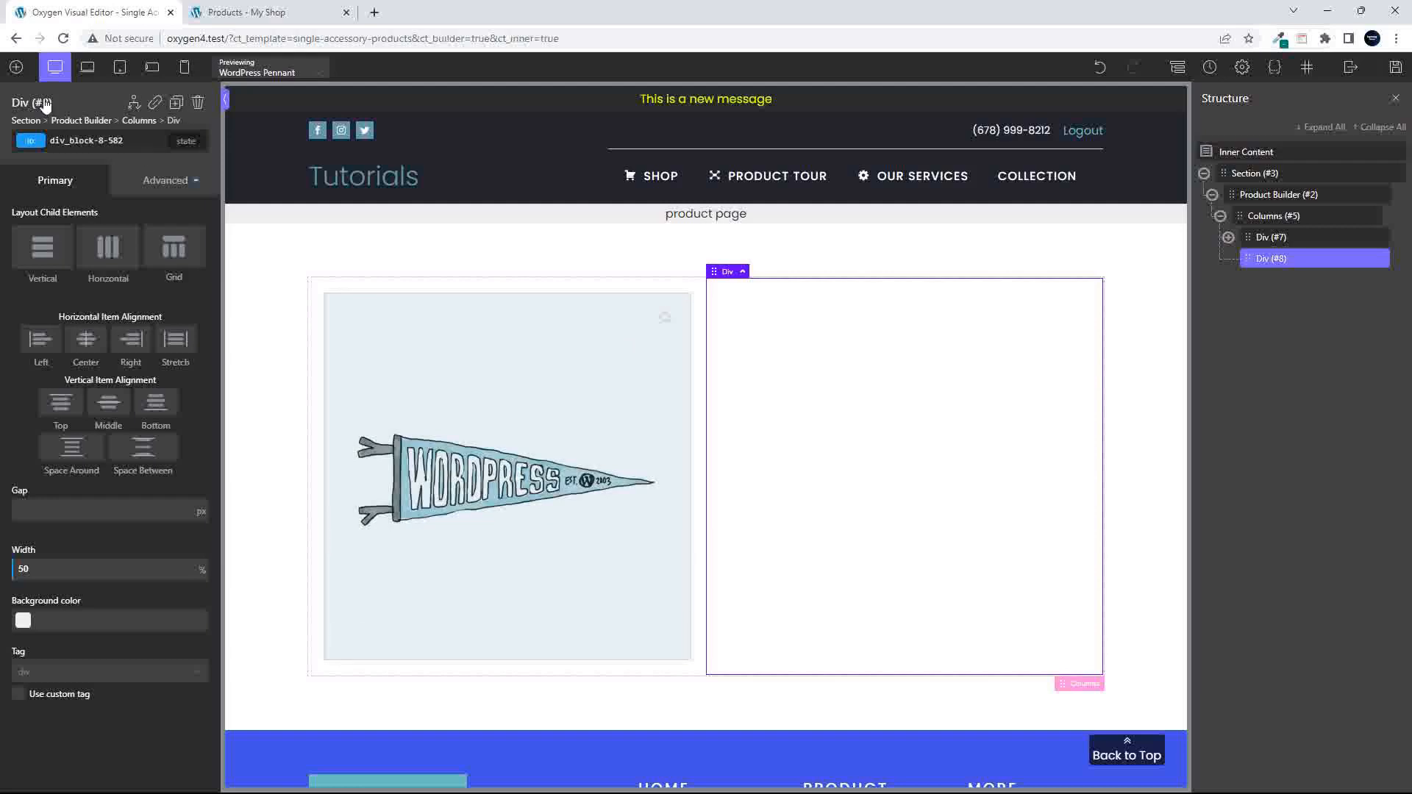
pyautogui.click(16, 66)
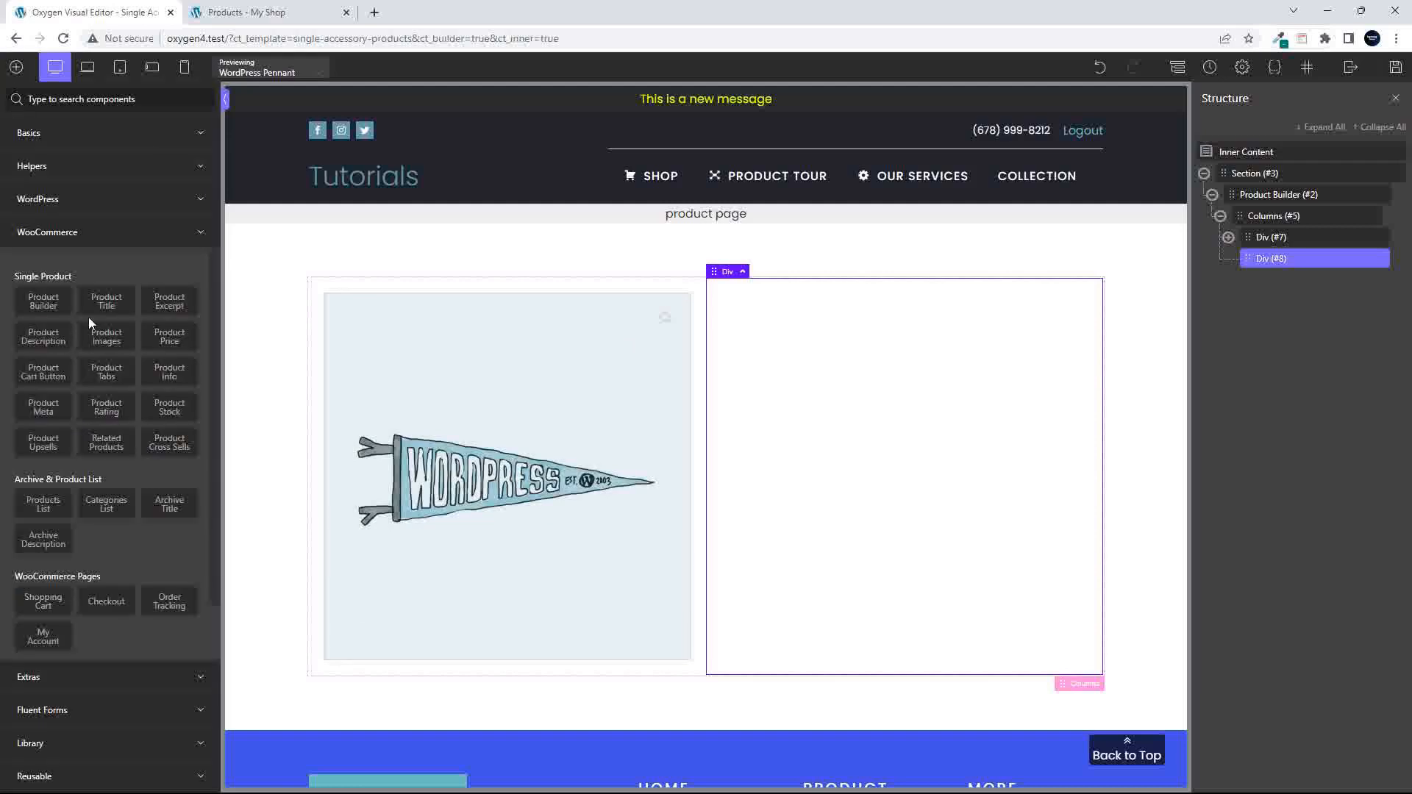
pyautogui.click(105, 300)
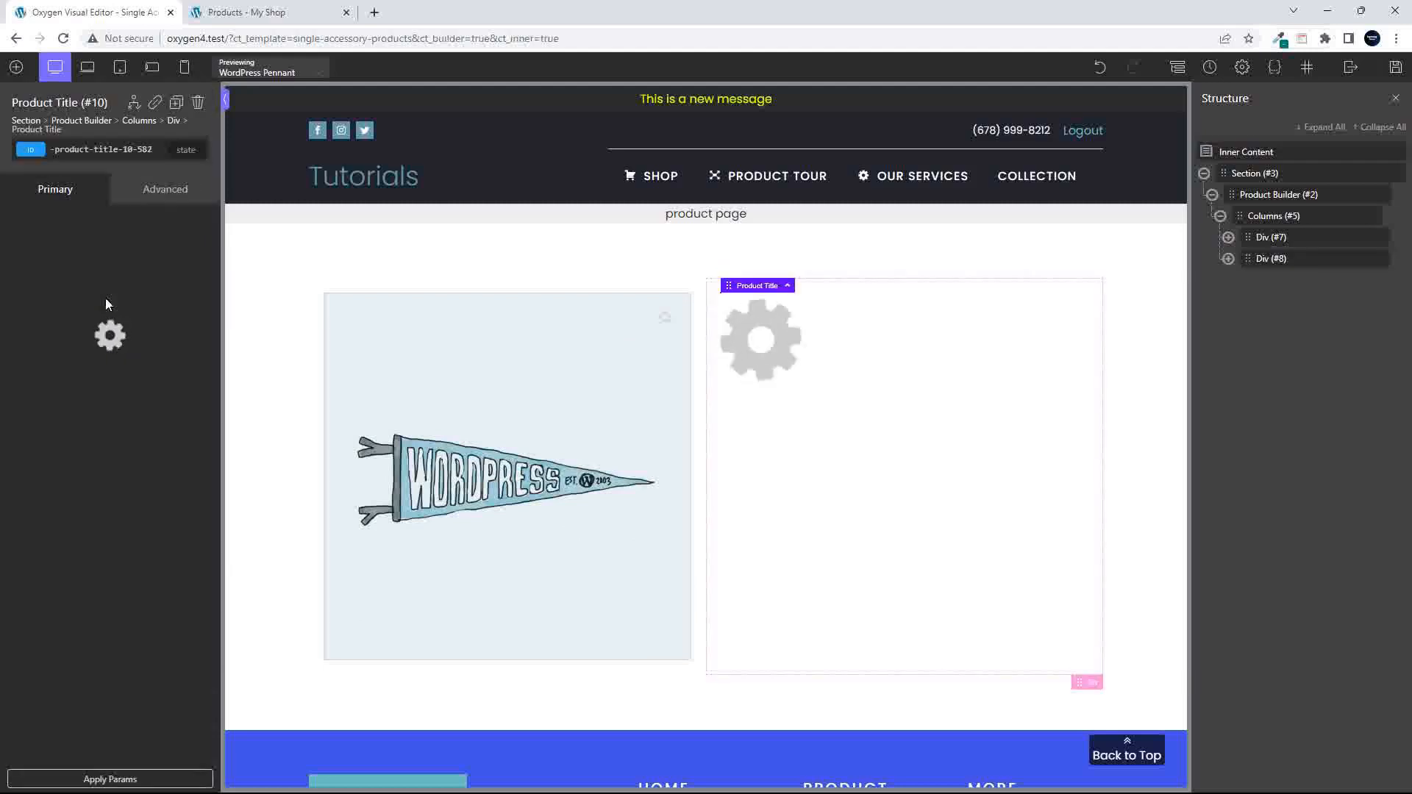
pyautogui.click(14, 66)
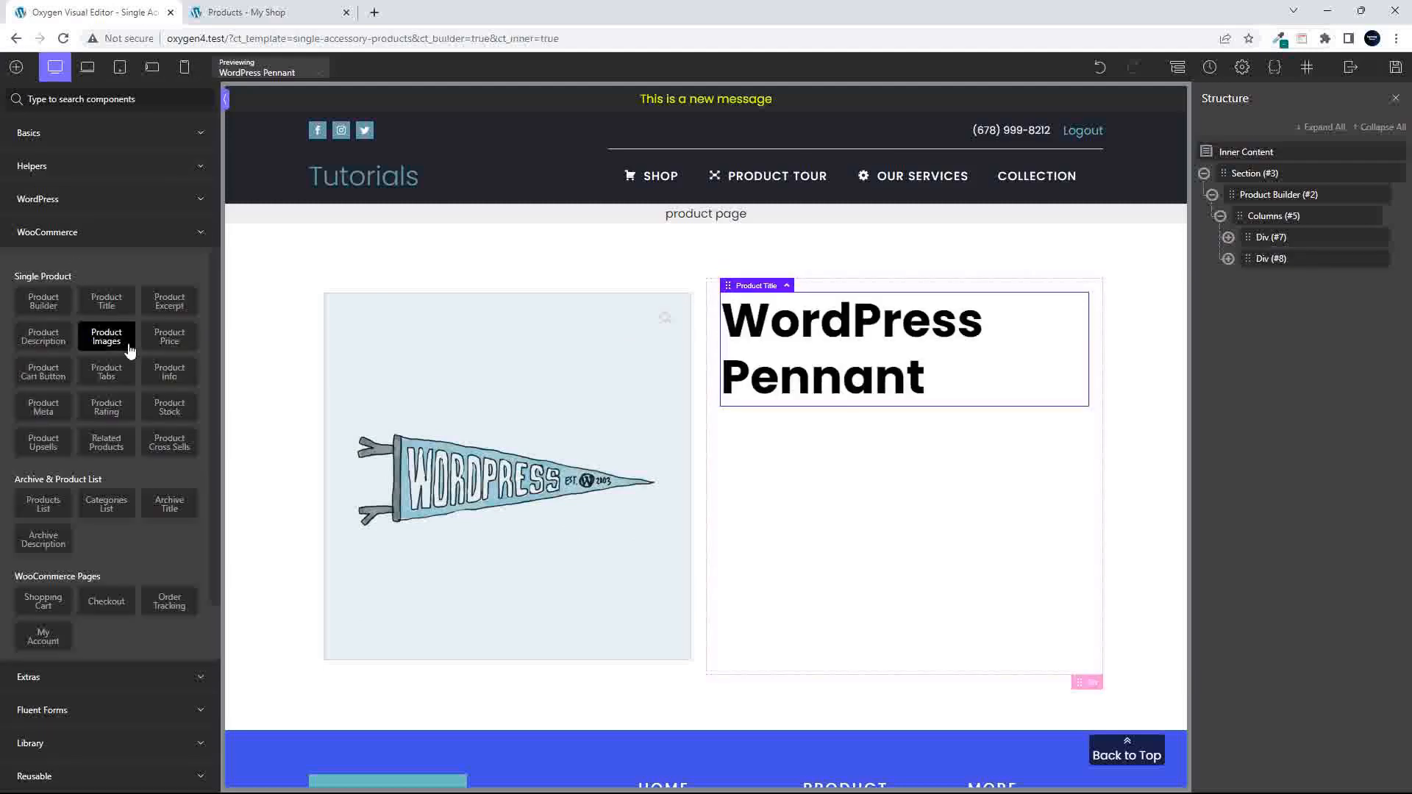
pyautogui.click(165, 342)
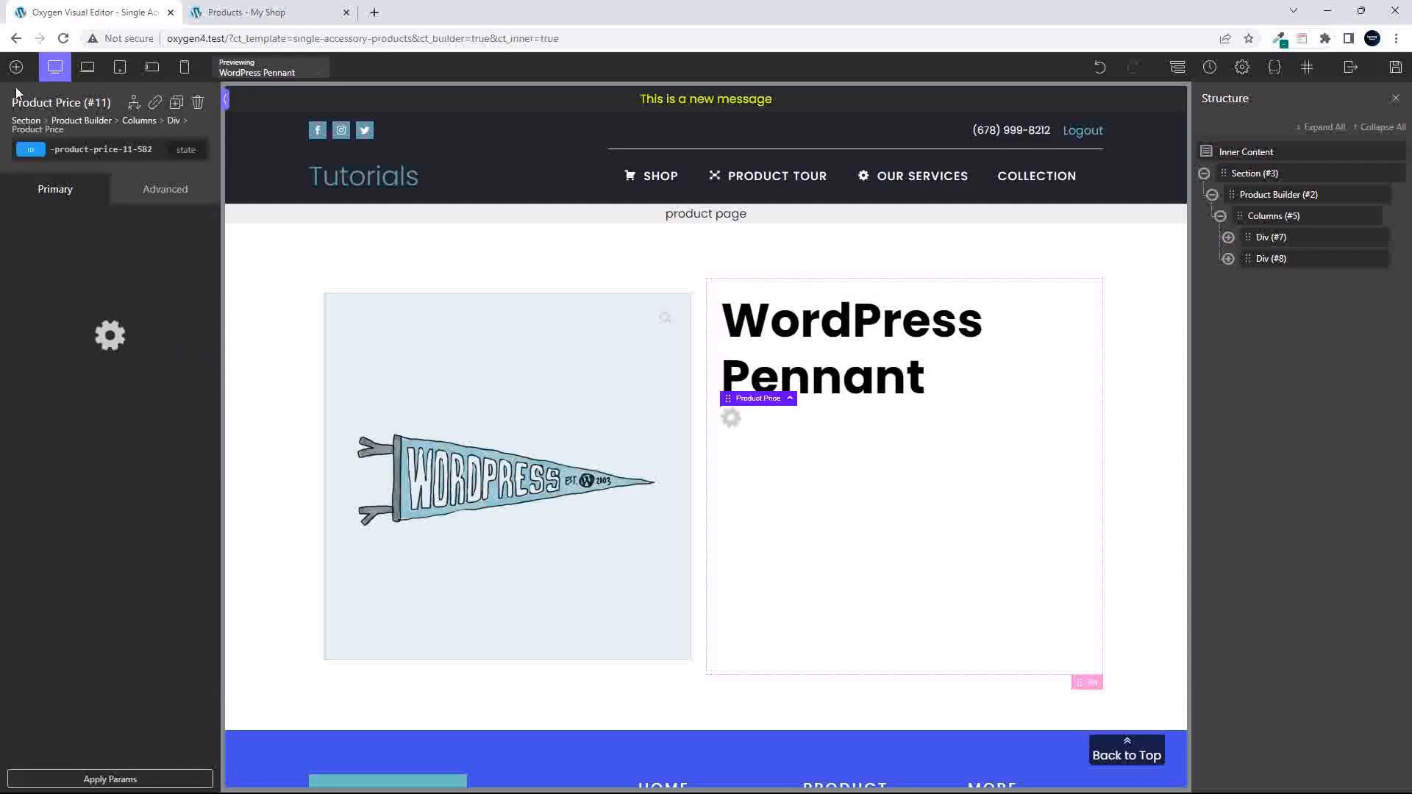
# - Add the Product Meta, Product Excerpt and Product Cart Button elements below the price in the second column
pyautogui.click(15, 68)
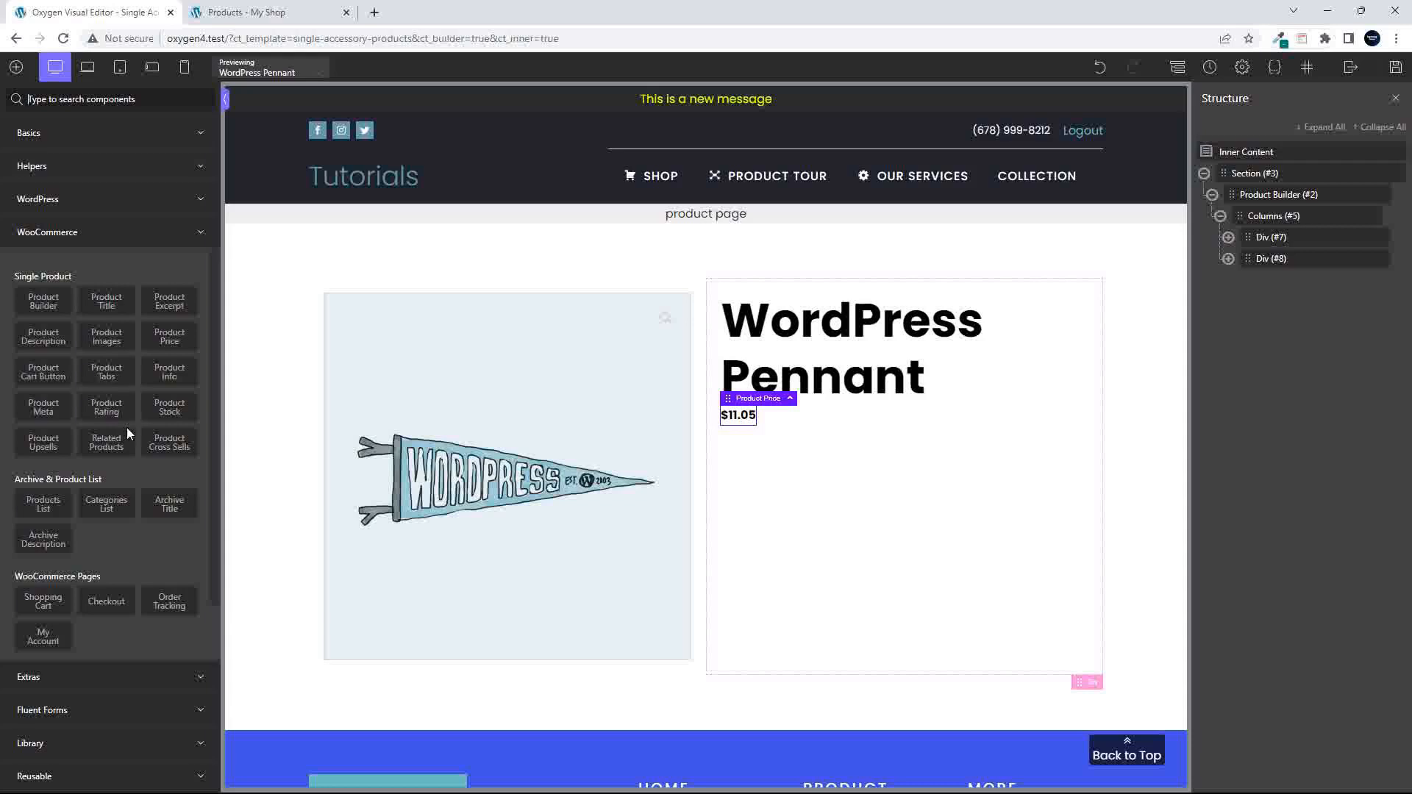
pyautogui.click(40, 411)
pyautogui.click(16, 67)
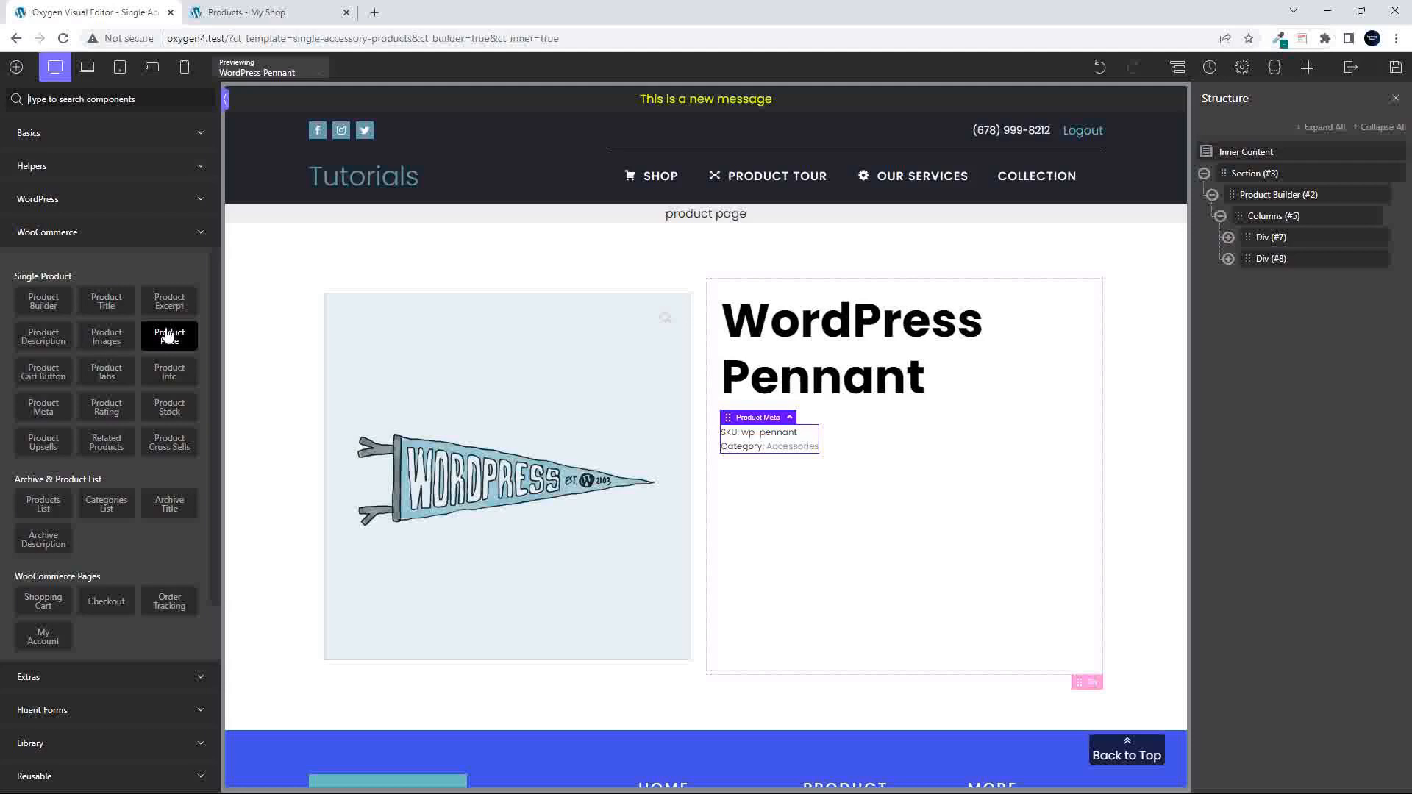
pyautogui.click(169, 302)
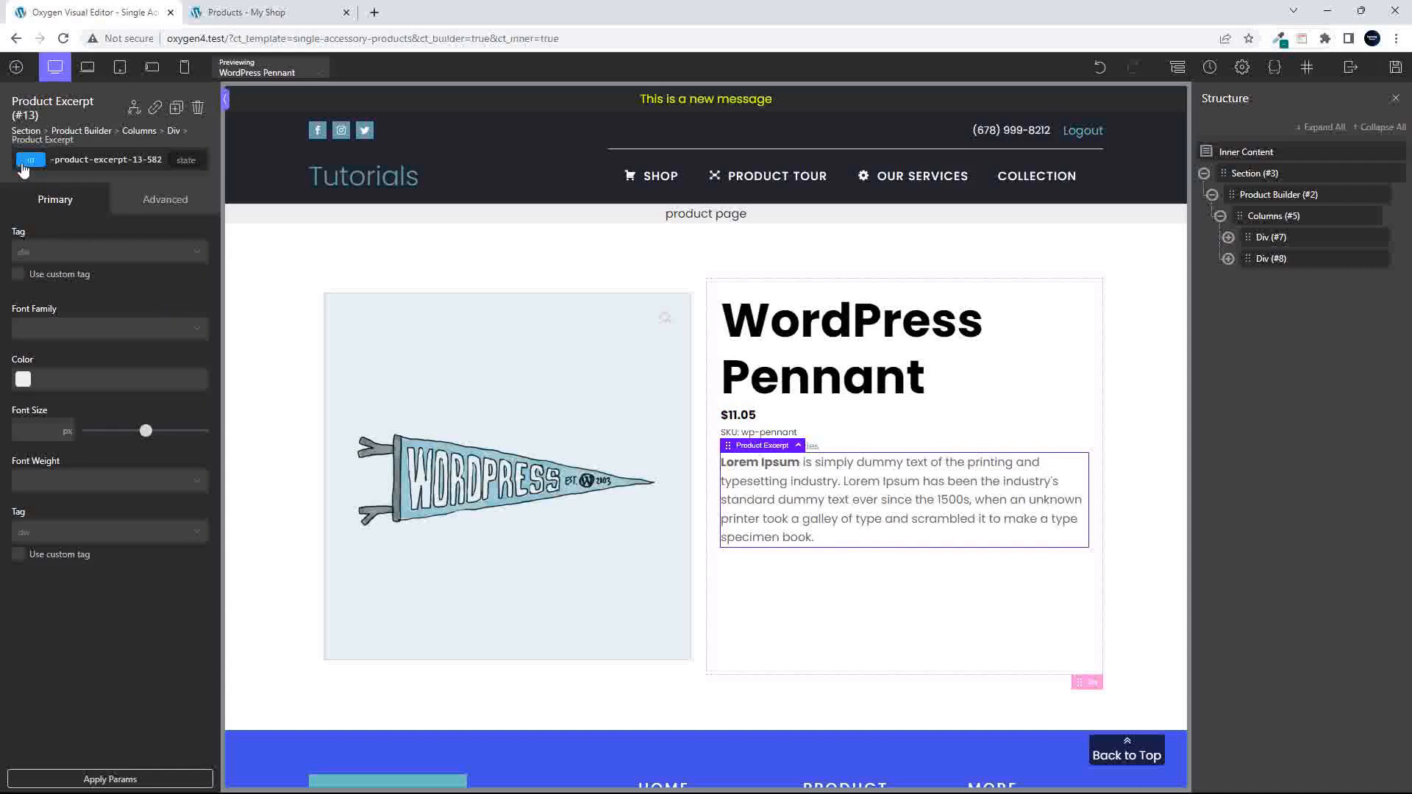
pyautogui.click(16, 67)
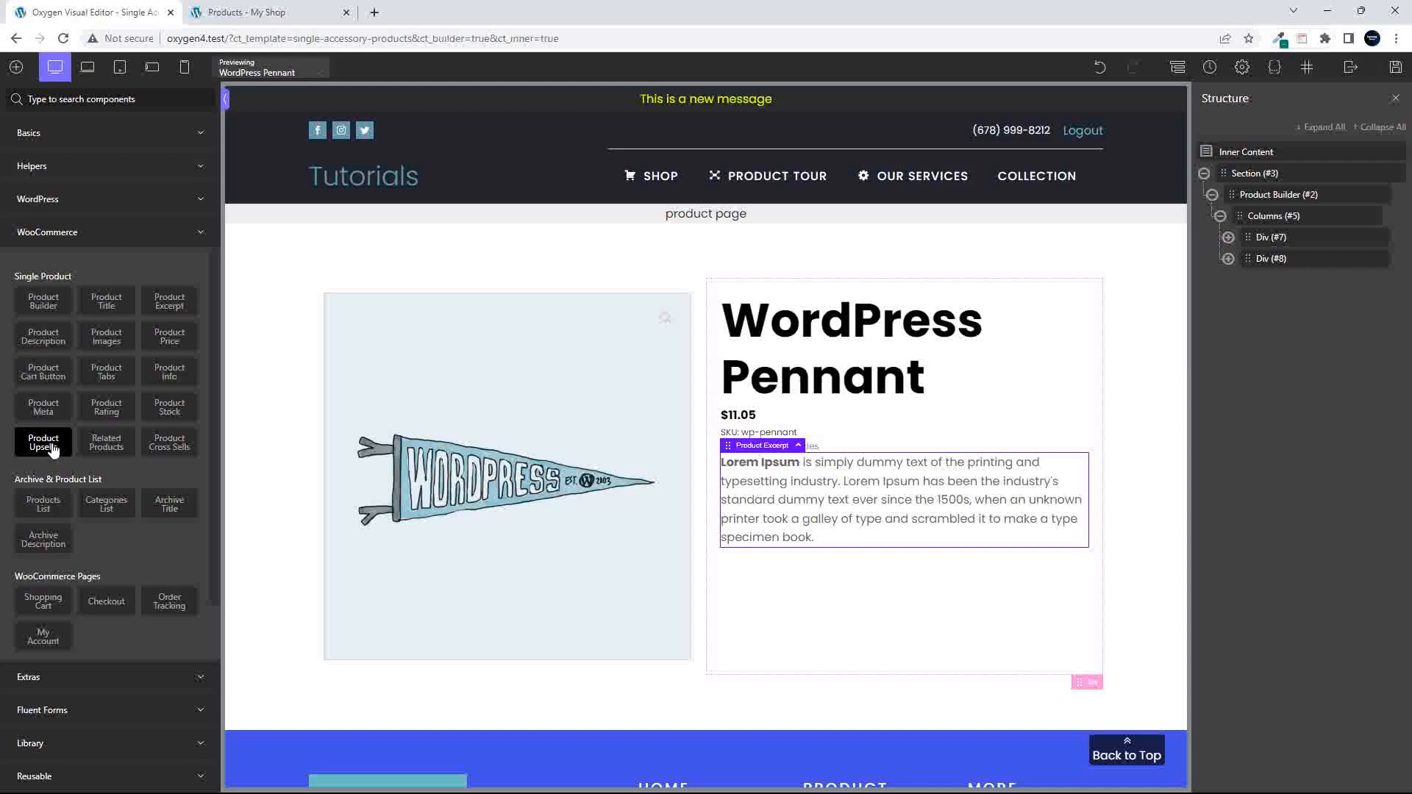
pyautogui.click(38, 373)
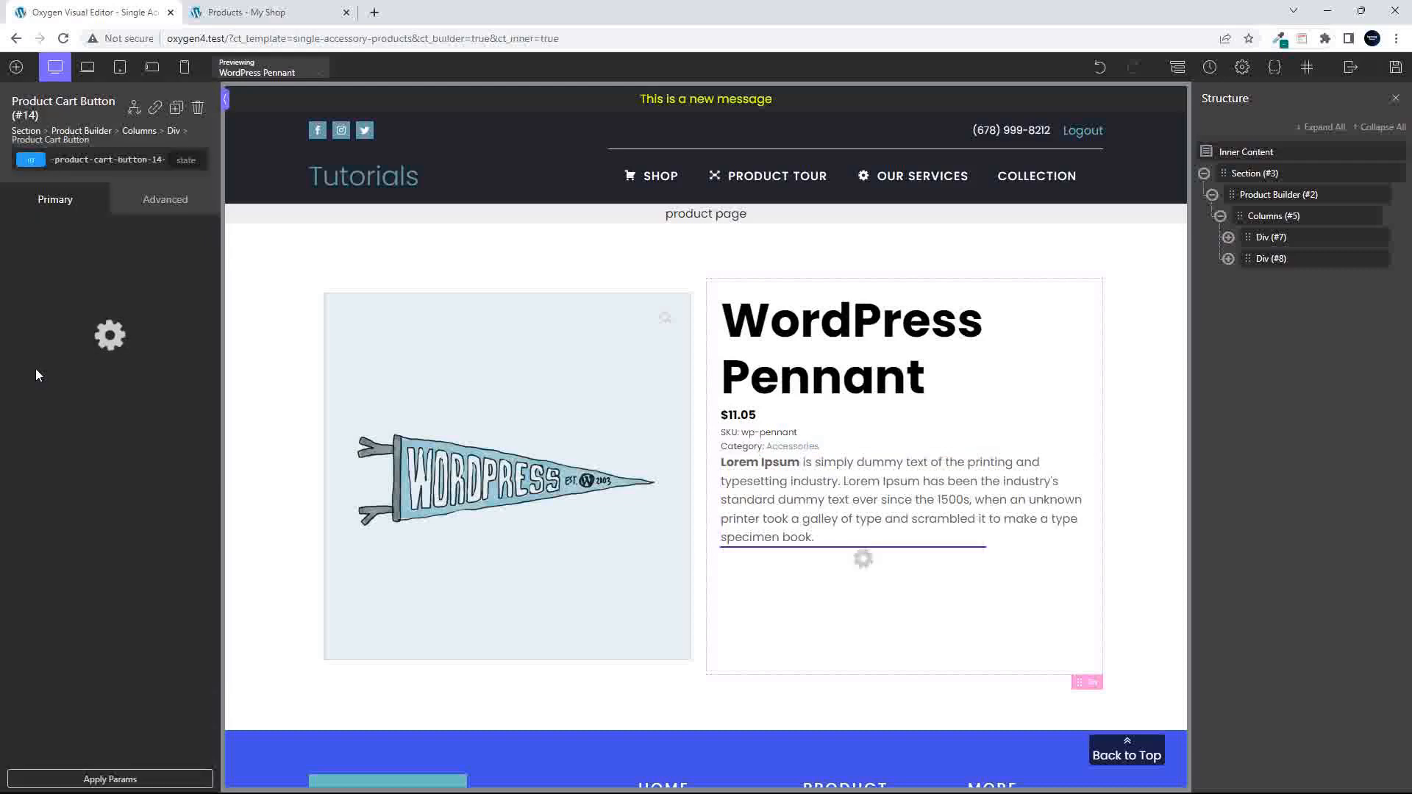
# - Reorder the second column so the Product Excerpt follows the title and the Product Meta sits below the cart button
pyautogui.click(1228, 258)
pyautogui.moveTo(1273, 343); pyautogui.dragTo(1276, 313)
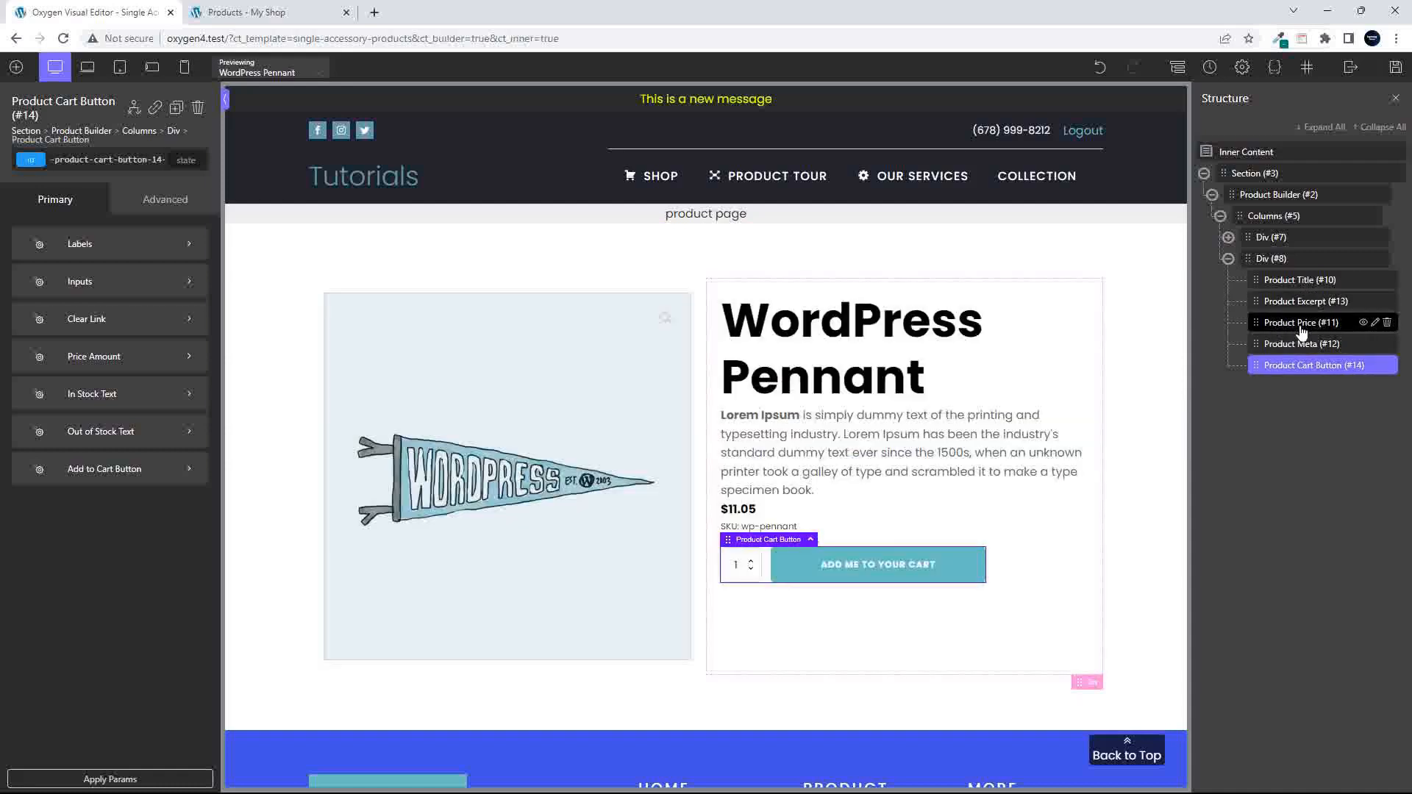
pyautogui.moveTo(1262, 346); pyautogui.dragTo(1271, 373)
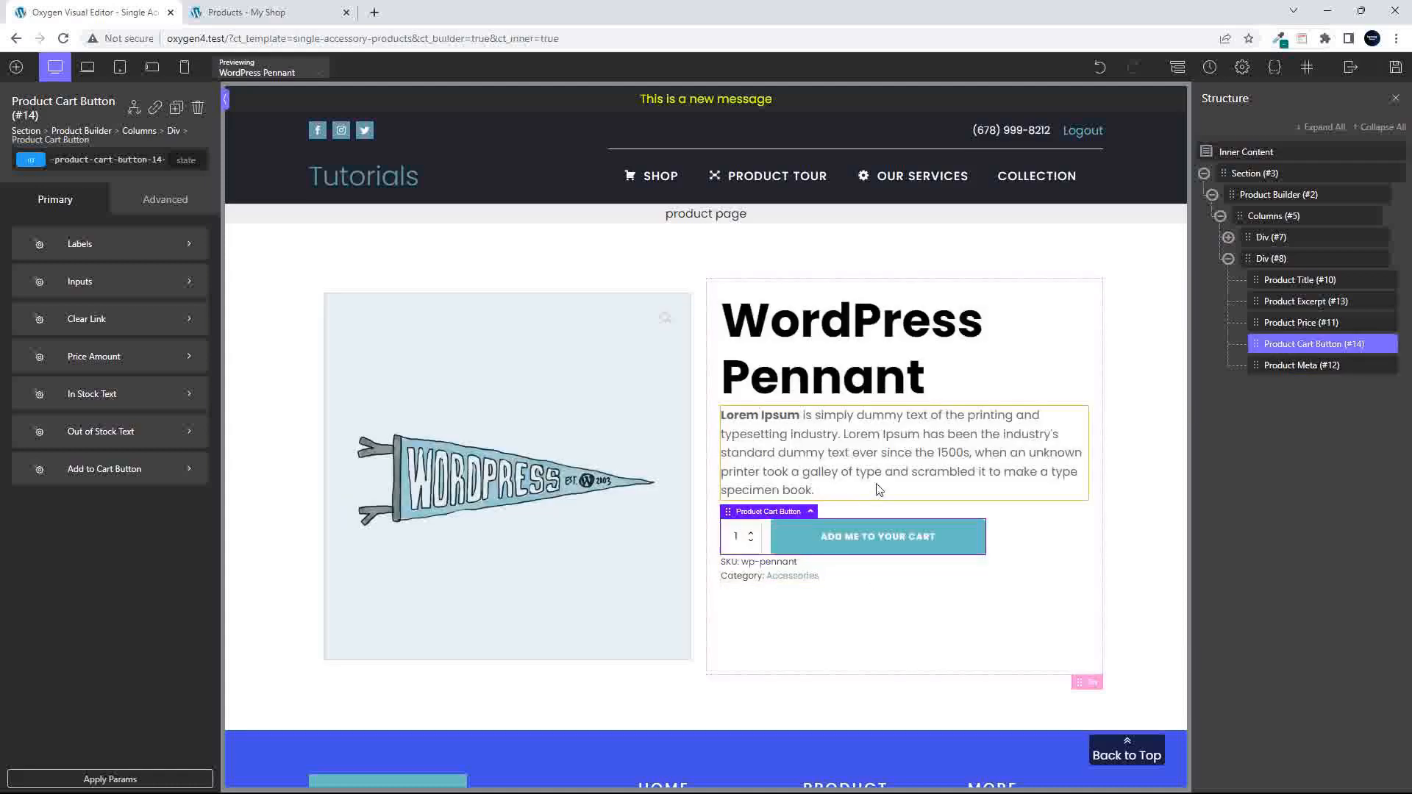
# - Set the Product Price font size to 20 px
pyautogui.click(876, 461)
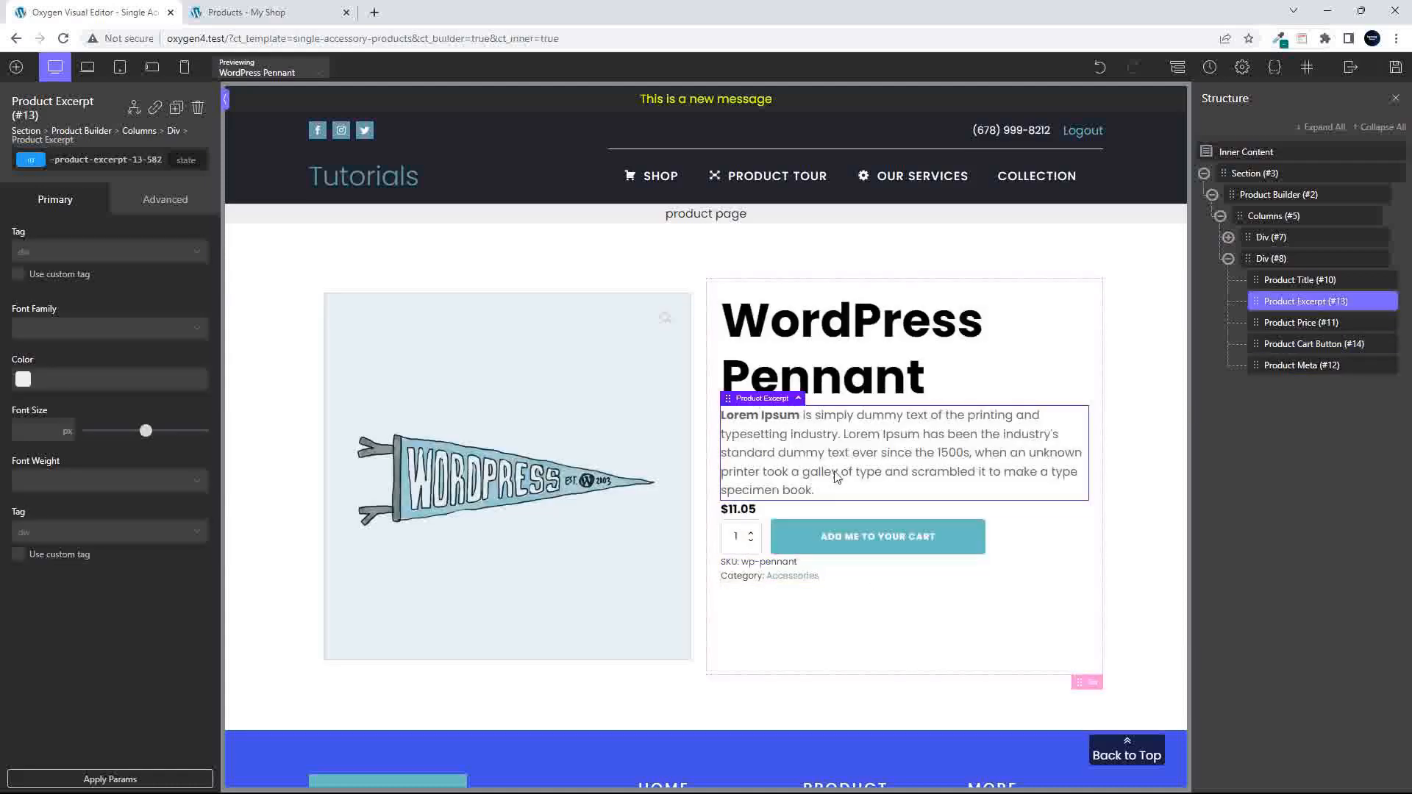
pyautogui.click(743, 513)
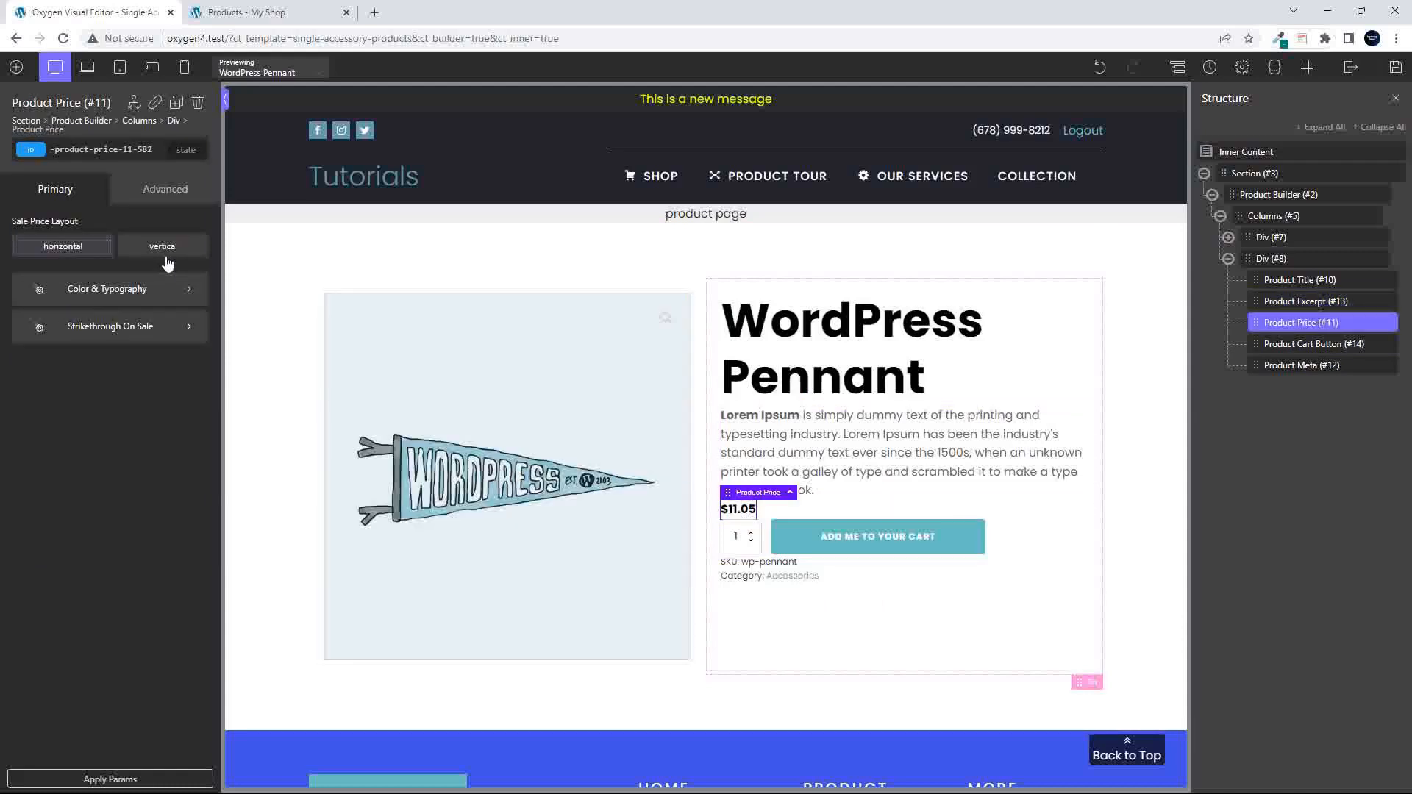
pyautogui.click(131, 291)
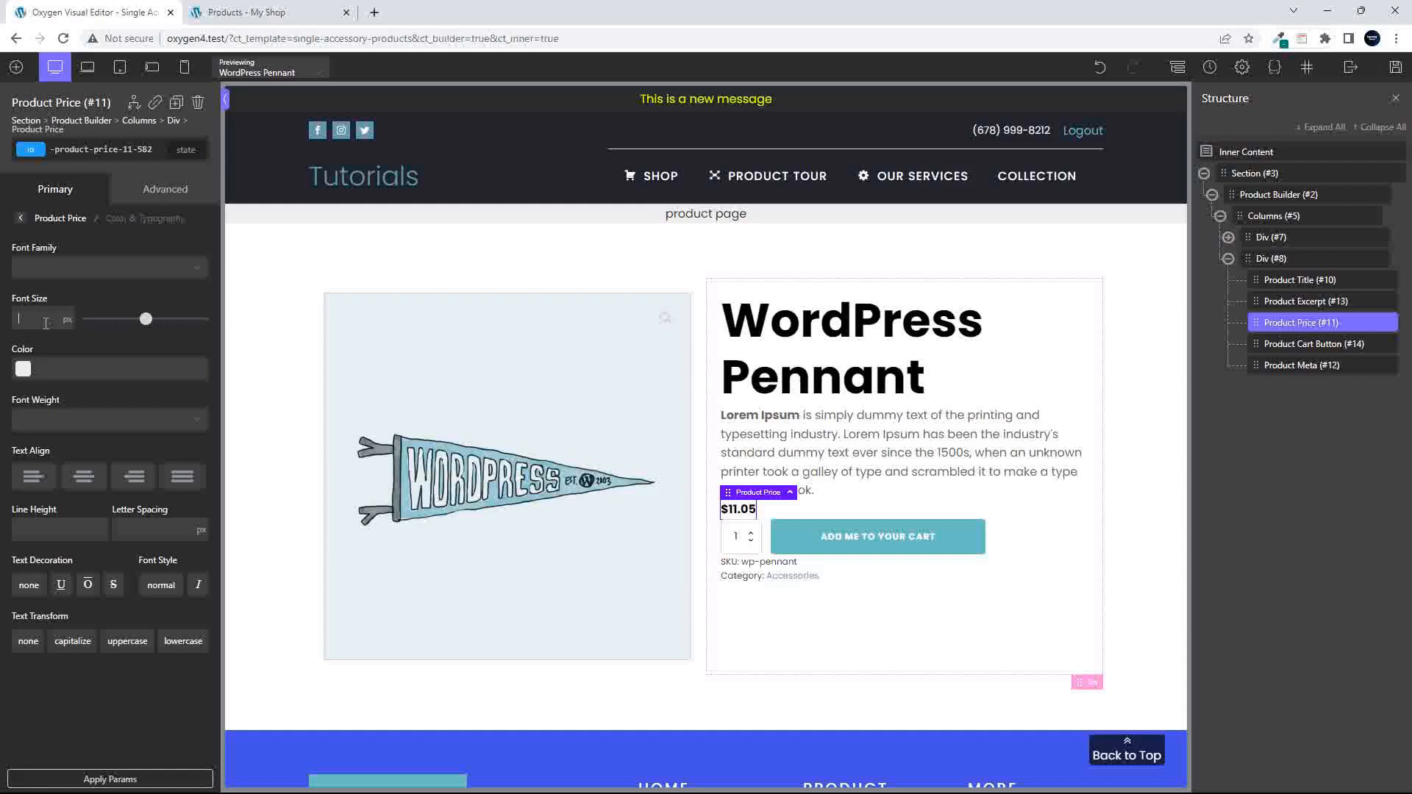
pyautogui.write('20')
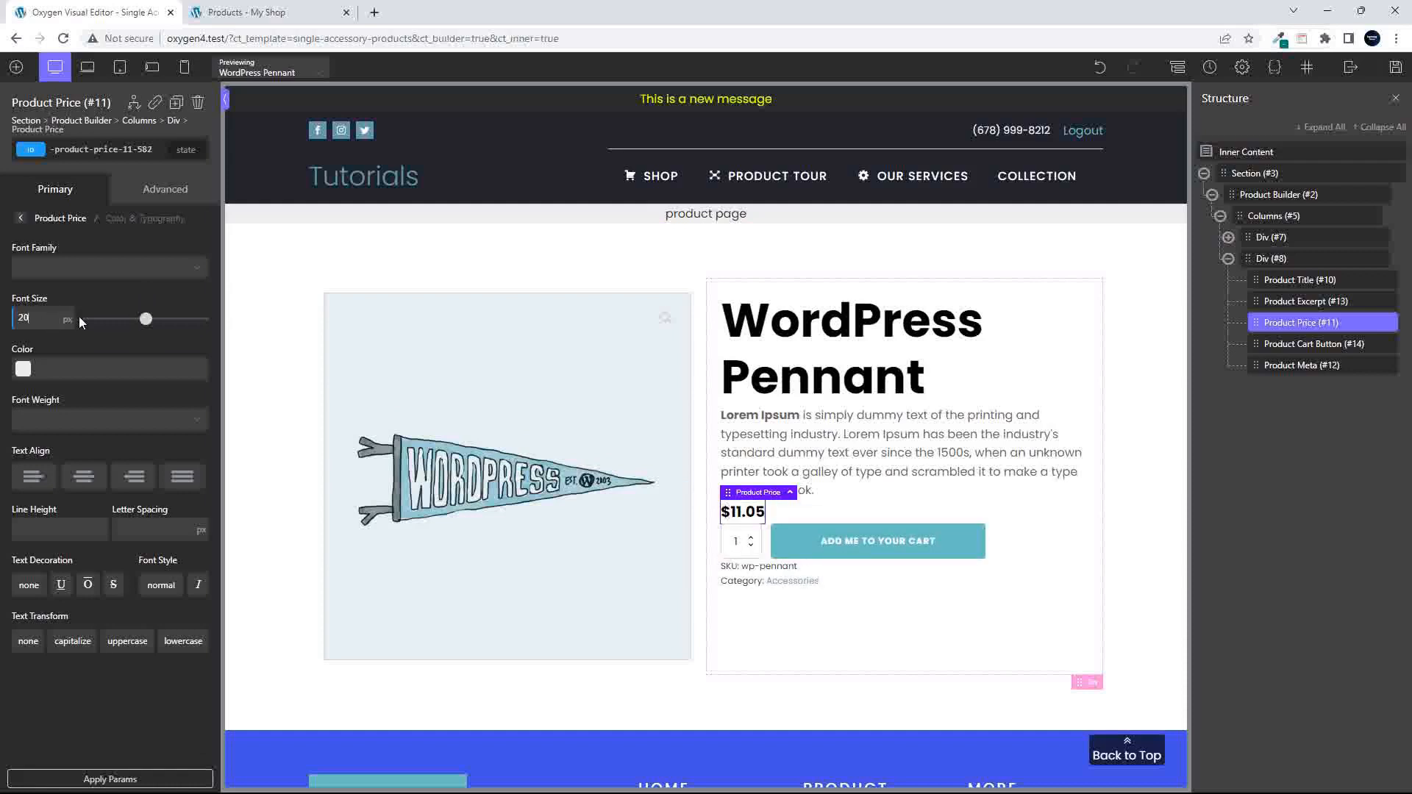
# - Add a 12 px bottom margin to the Product Excerpt and small bottom margins to the Product Price and Product Cart Button
pyautogui.click(877, 473)
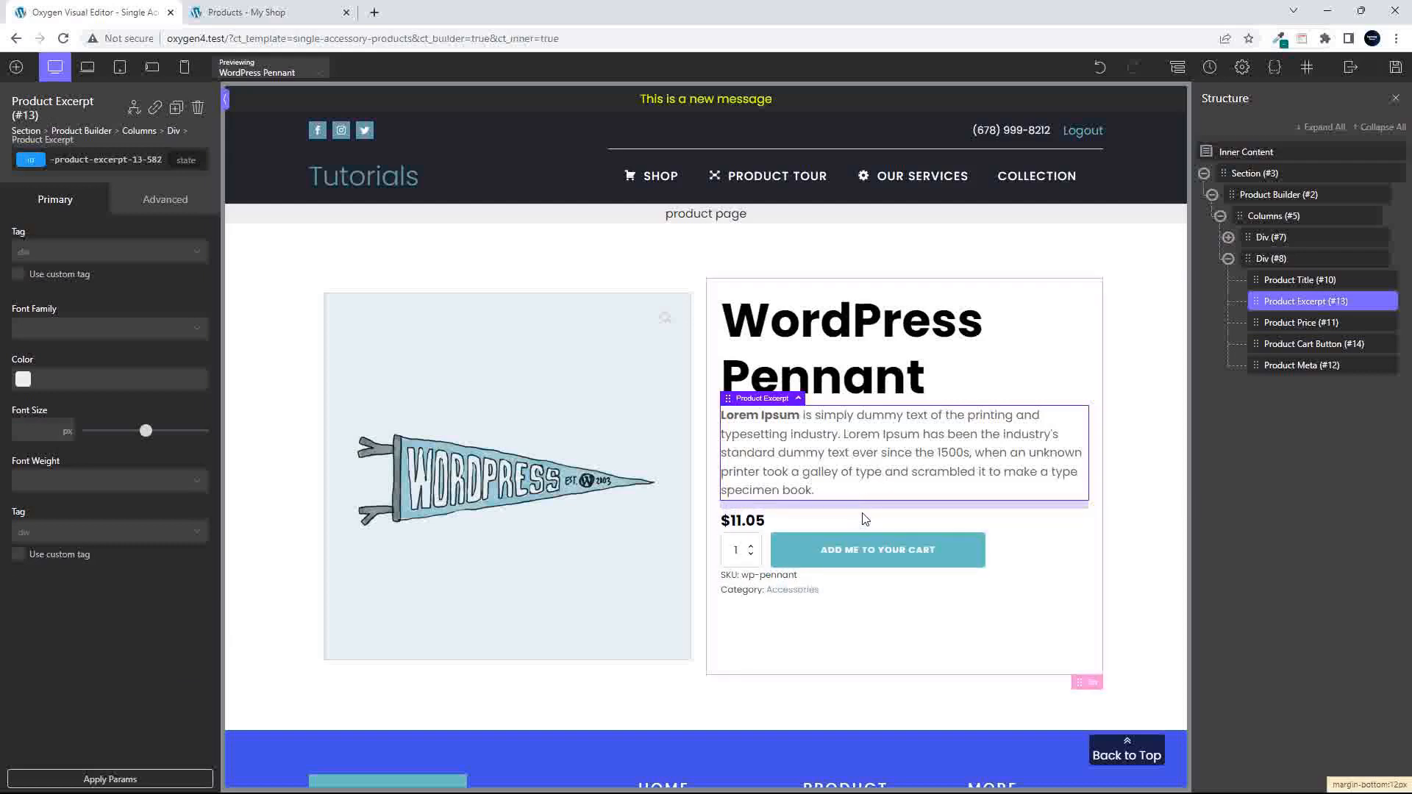
pyautogui.click(763, 523)
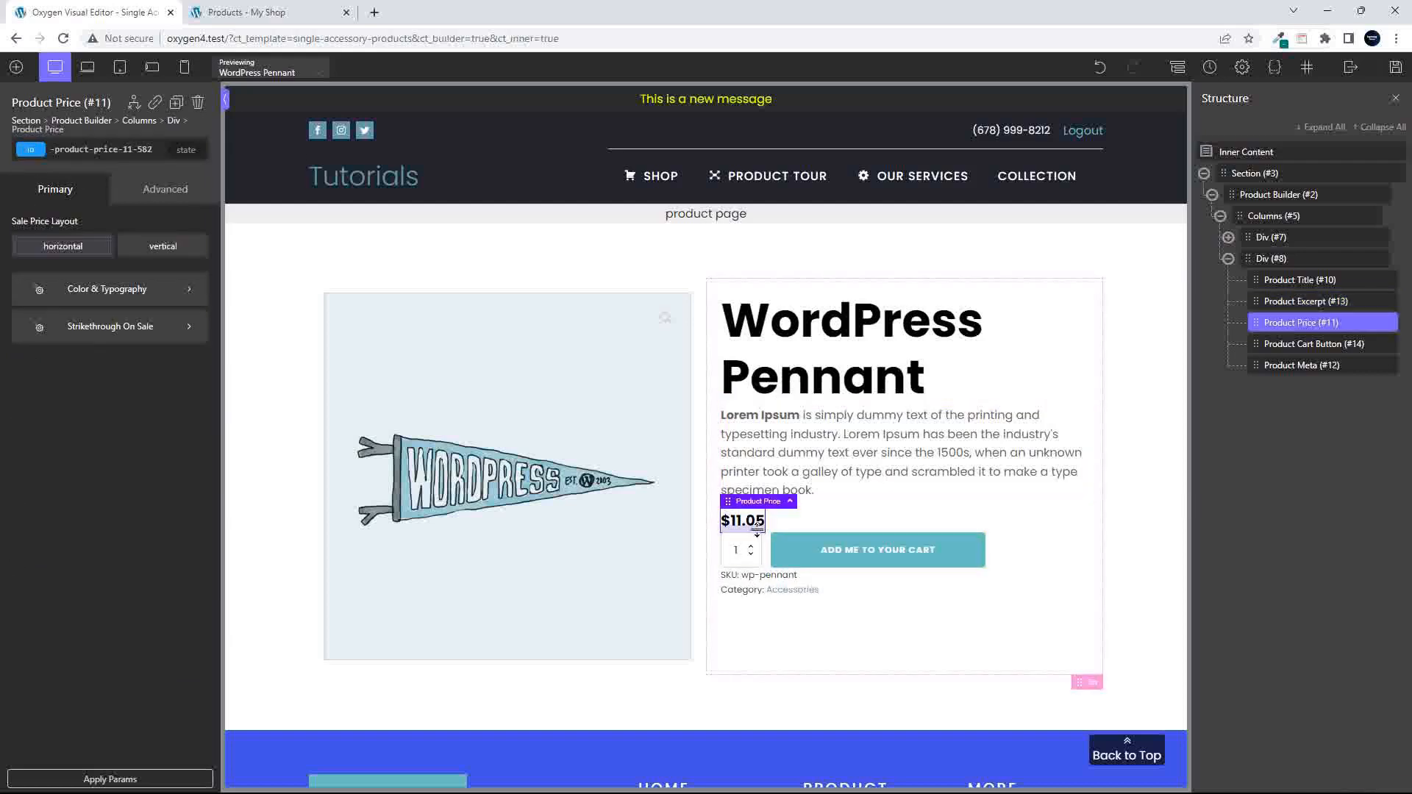
pyautogui.click(785, 537)
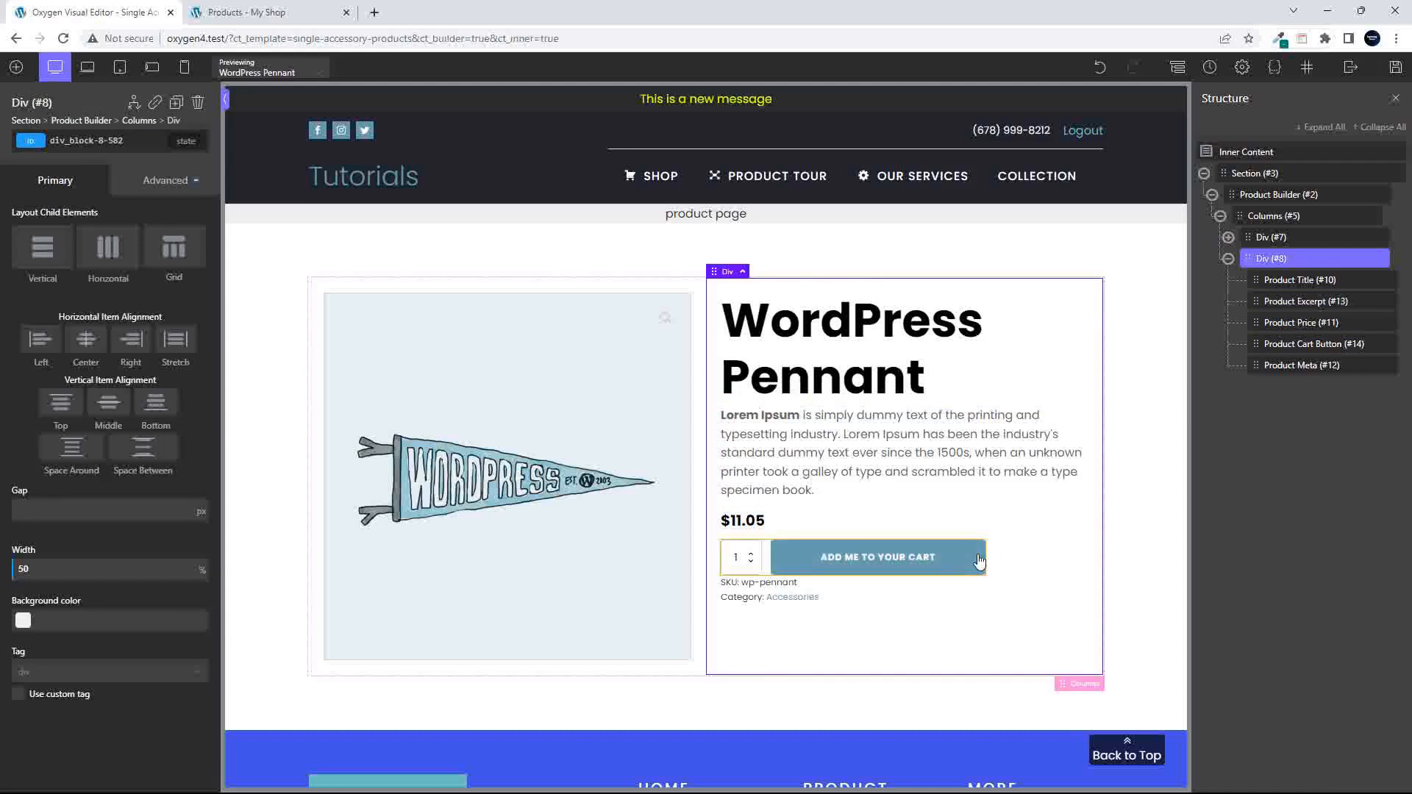
pyautogui.click(947, 564)
pyautogui.moveTo(837, 585); pyautogui.dragTo(837, 594)
pyautogui.click(894, 639)
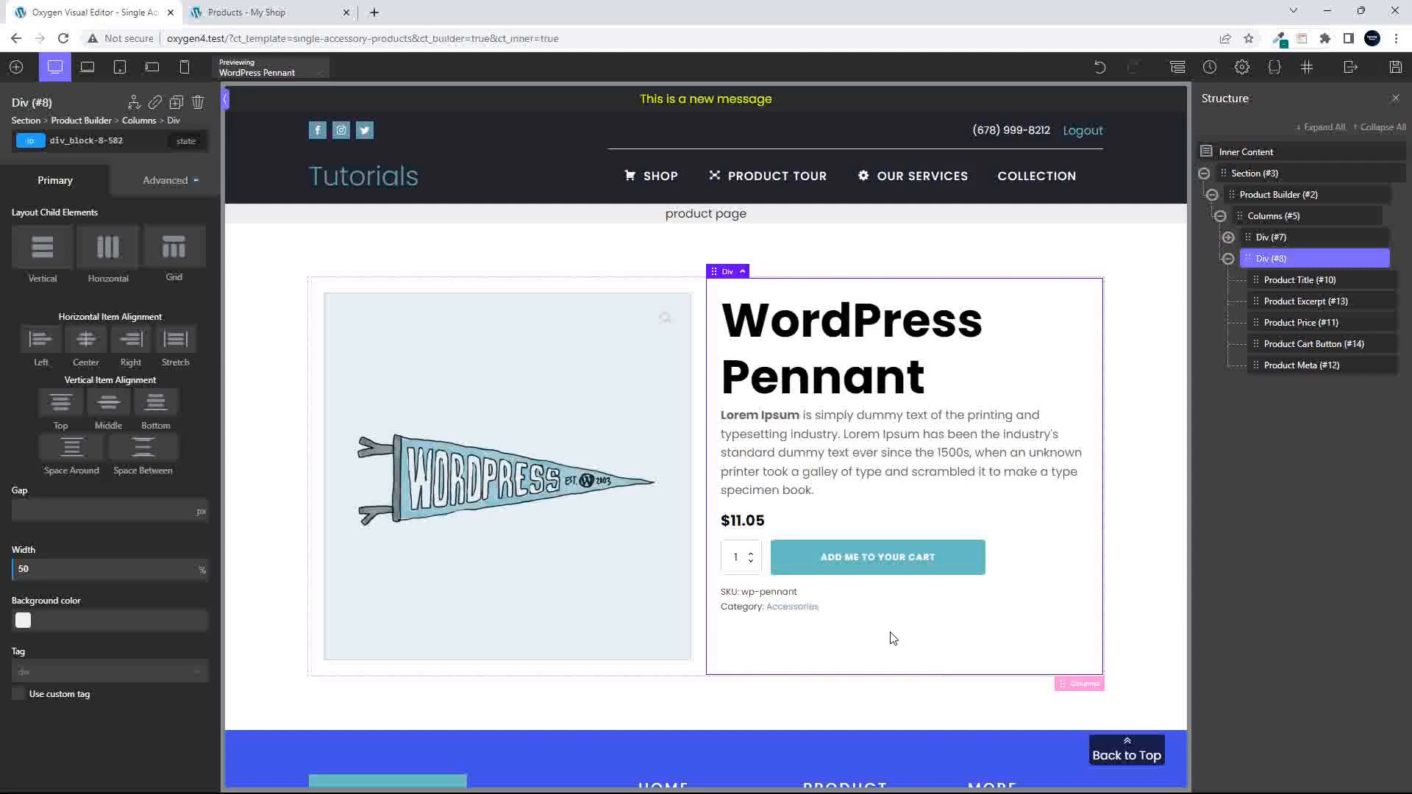
# - Add a small bottom margin to the Product Title and set its font size to 40 px
pyautogui.click(829, 396)
pyautogui.moveTo(829, 395); pyautogui.dragTo(829, 407)
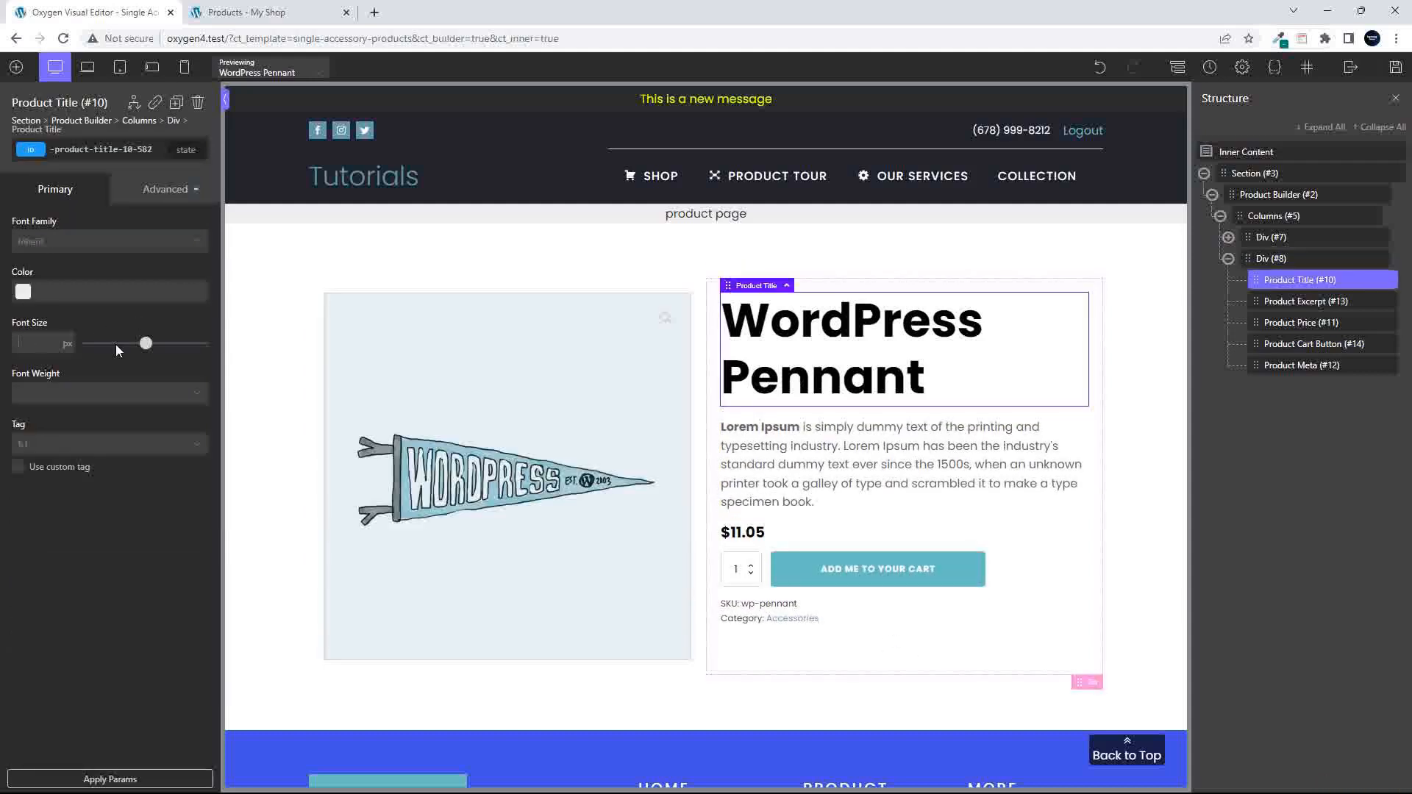
pyautogui.write('40')
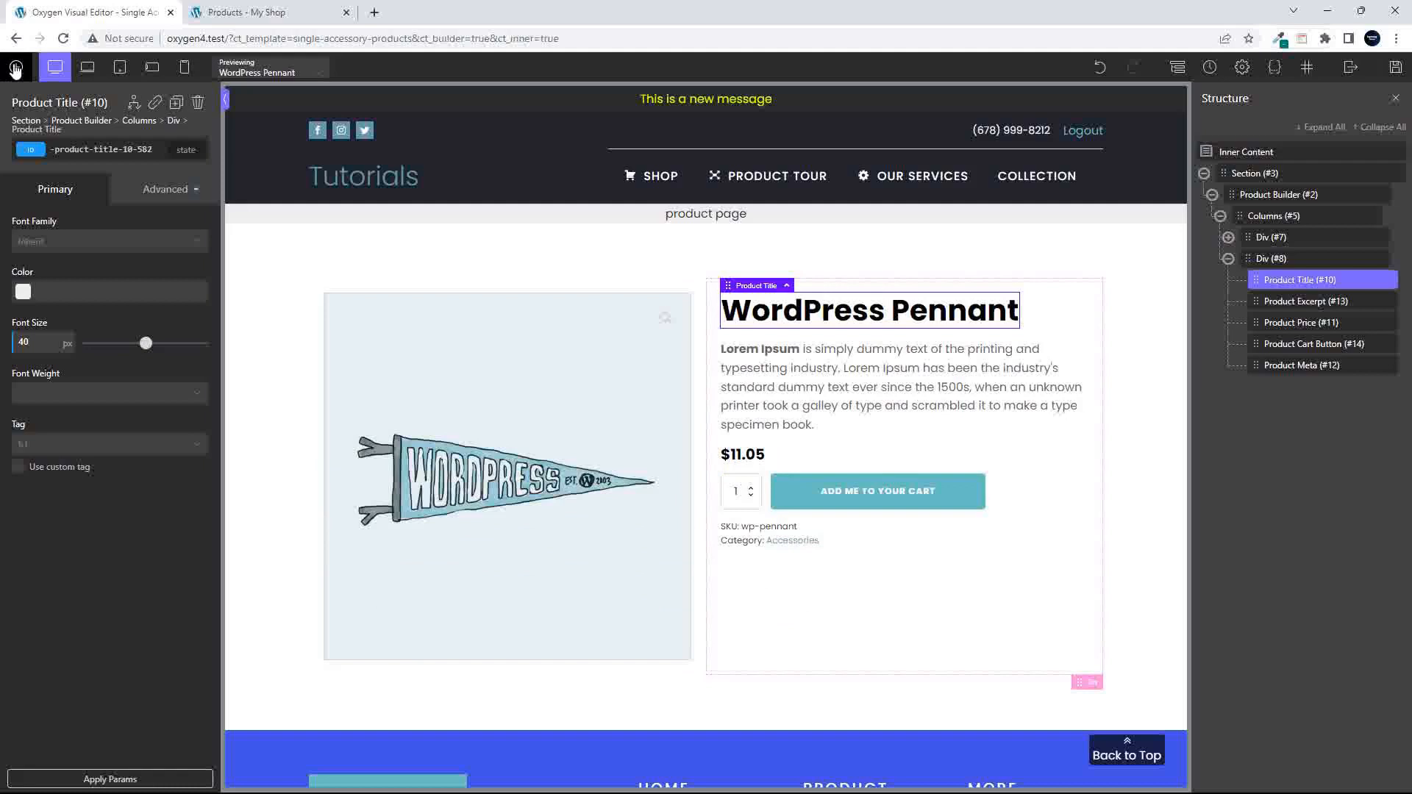
# - Add a Product Tabs element inside the Product Builder, below the two-column layout
pyautogui.click(1266, 259)
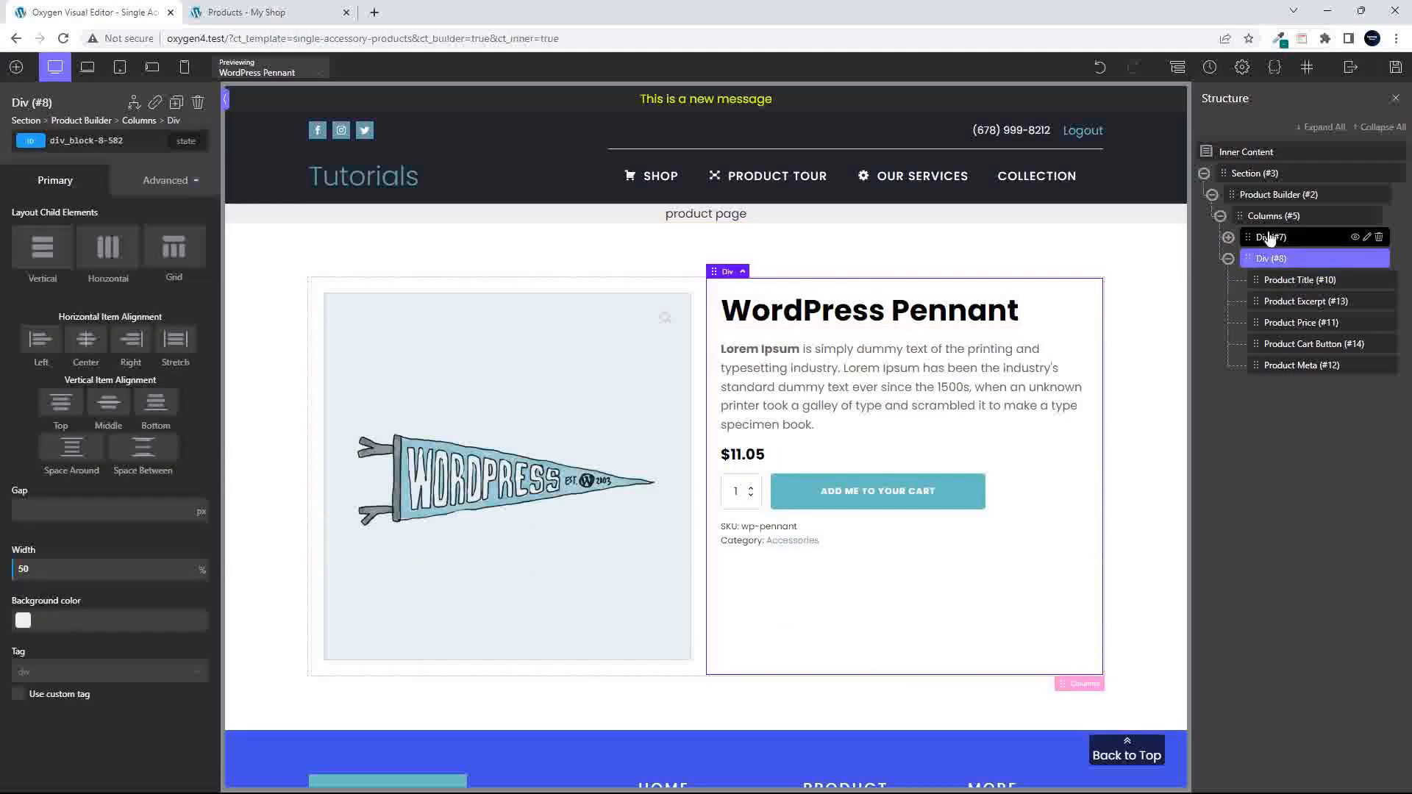
pyautogui.click(1269, 237)
pyautogui.click(1229, 258)
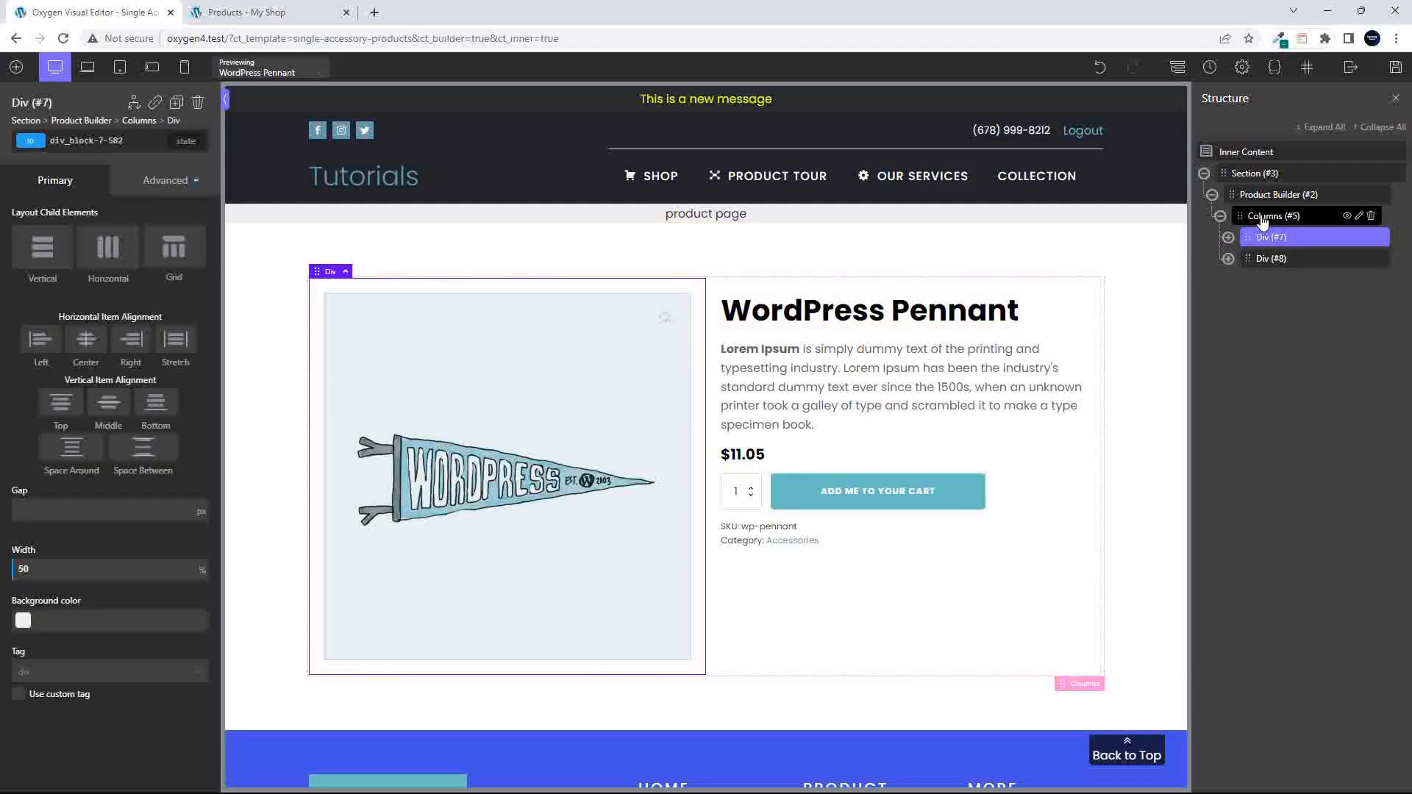
pyautogui.click(1263, 218)
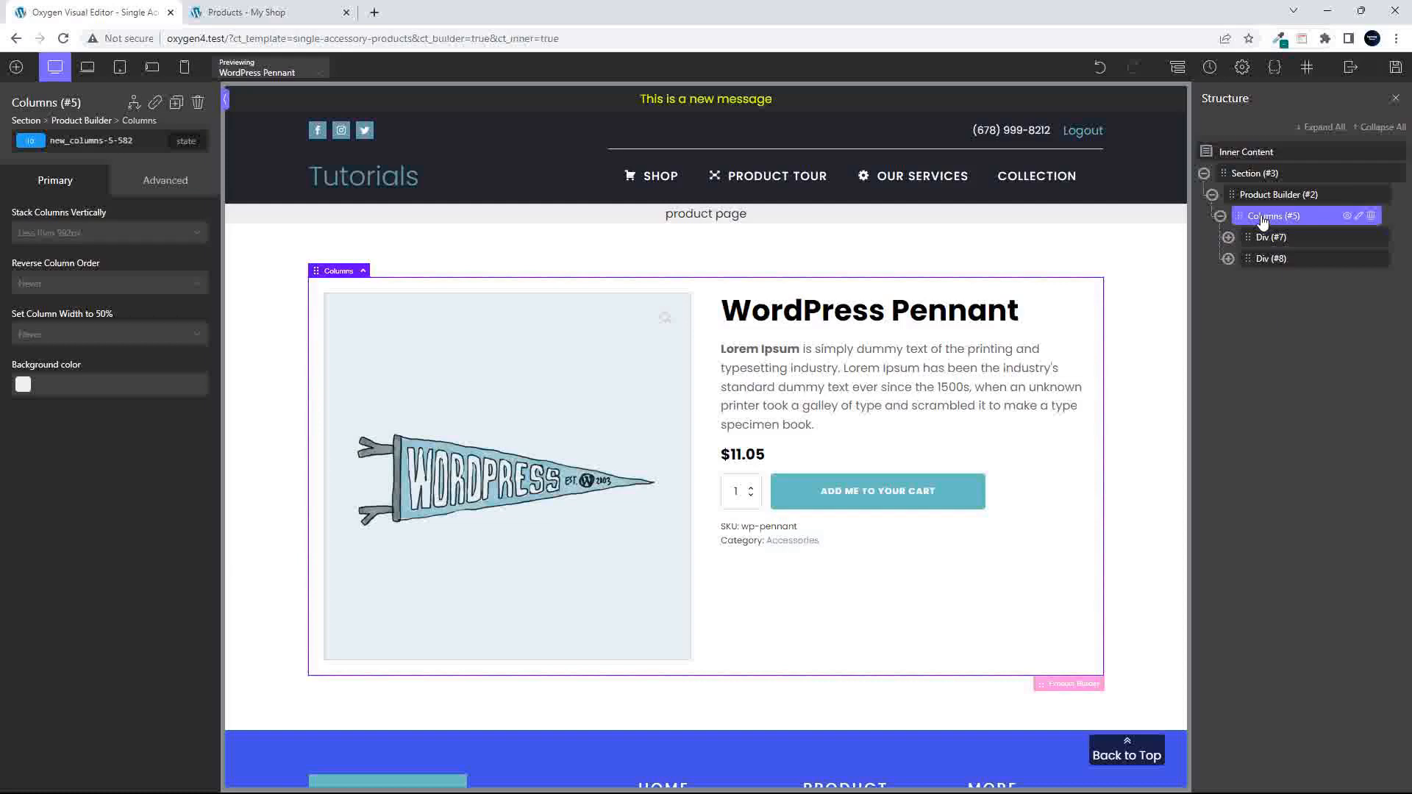
pyautogui.click(1251, 199)
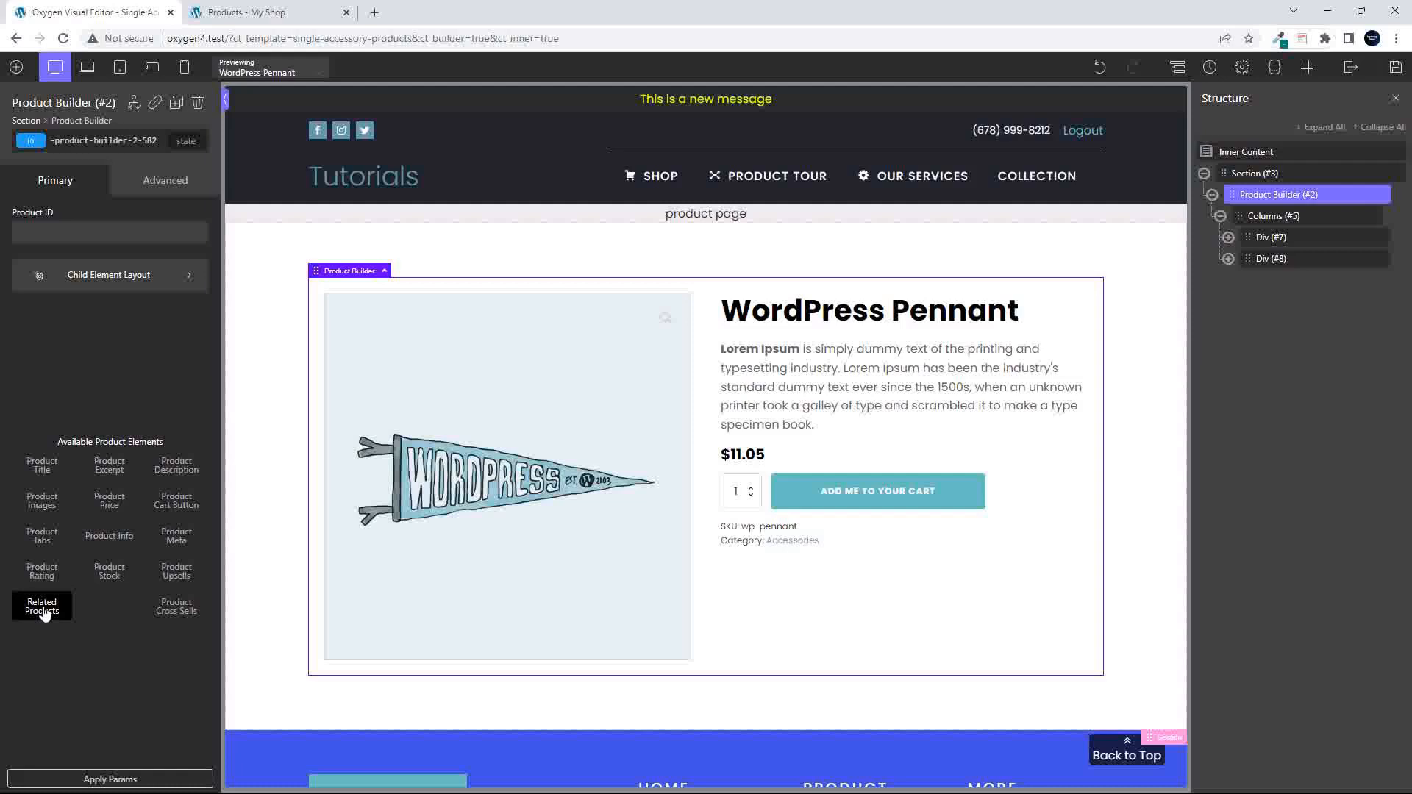
pyautogui.click(41, 542)
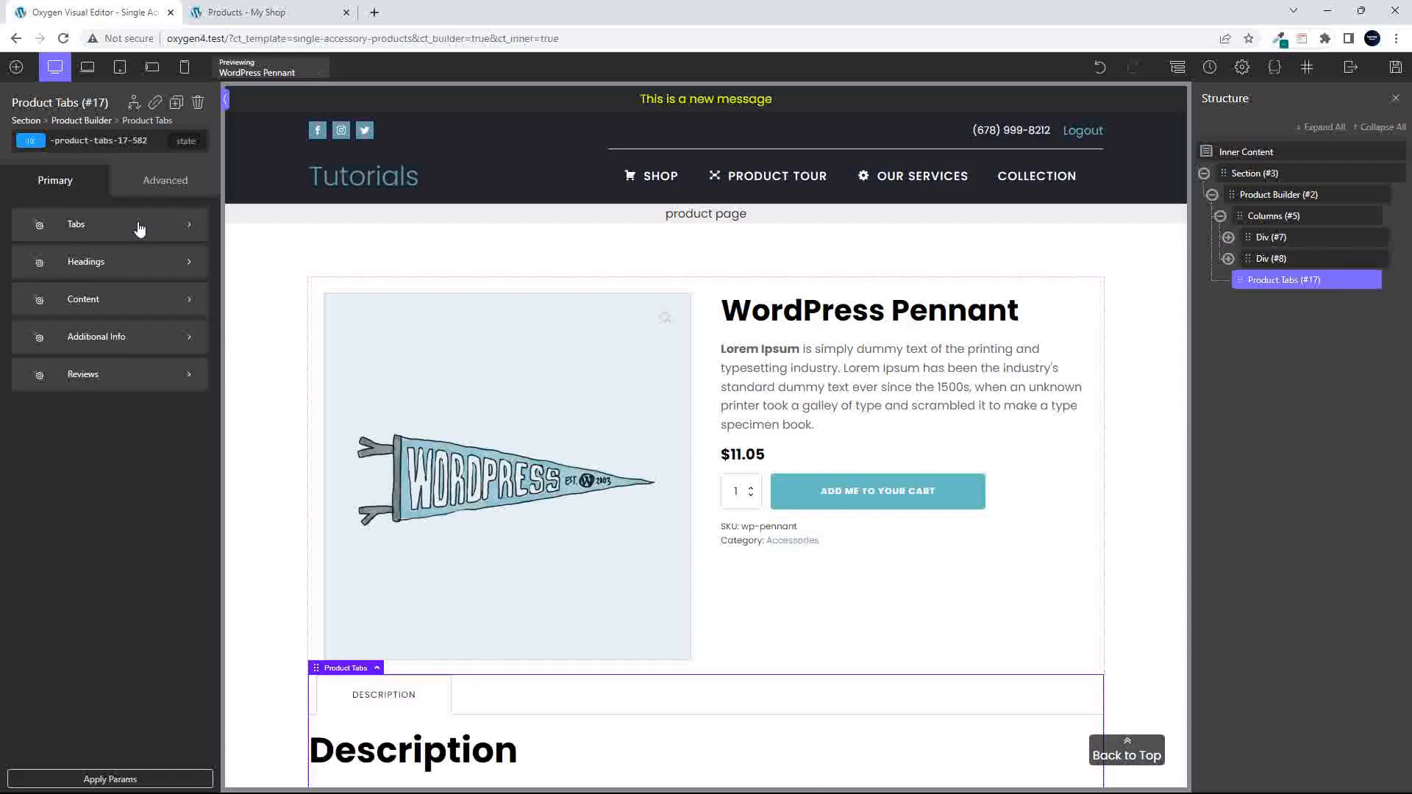
# - Add the WooCommerce Related Products element to the product section
pyautogui.click(16, 67)
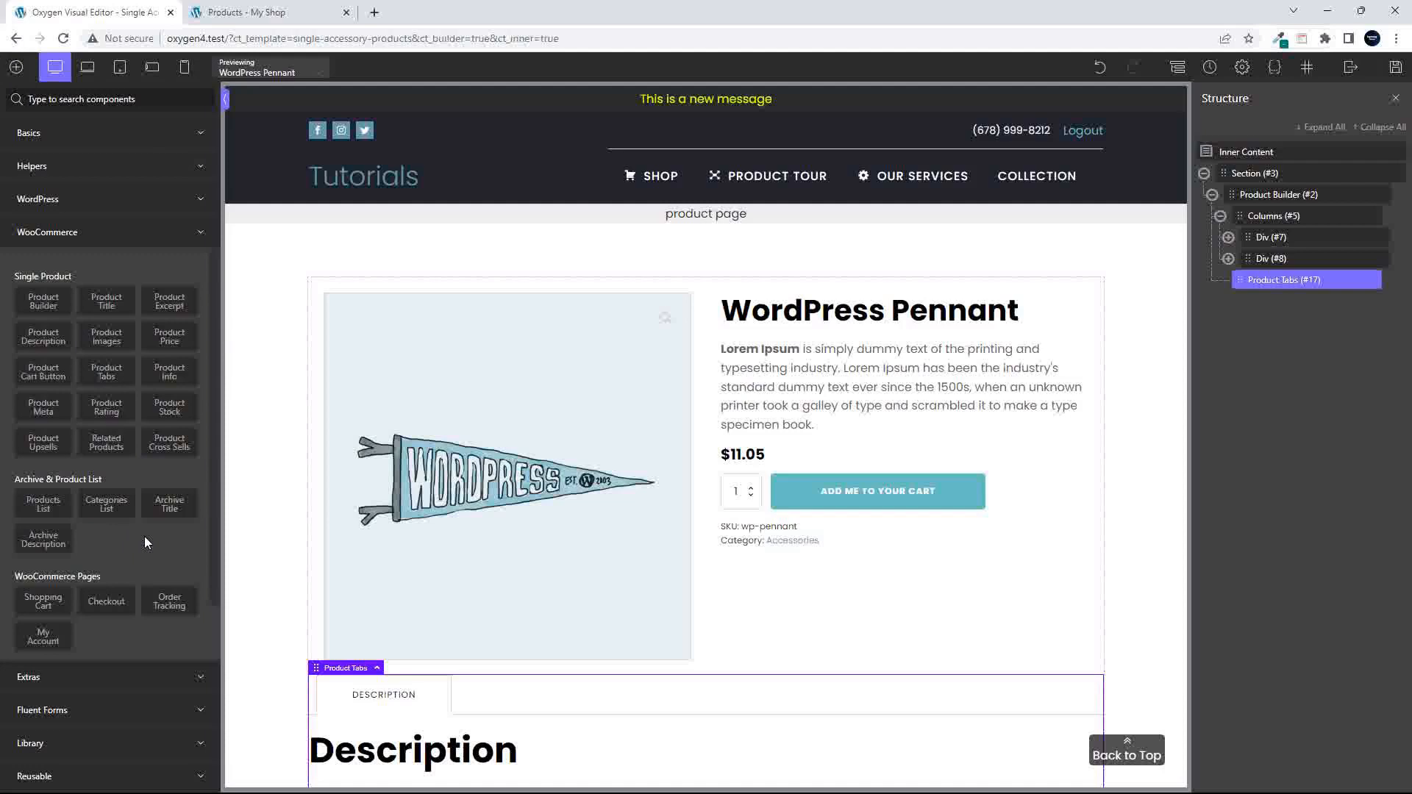
pyautogui.click(106, 443)
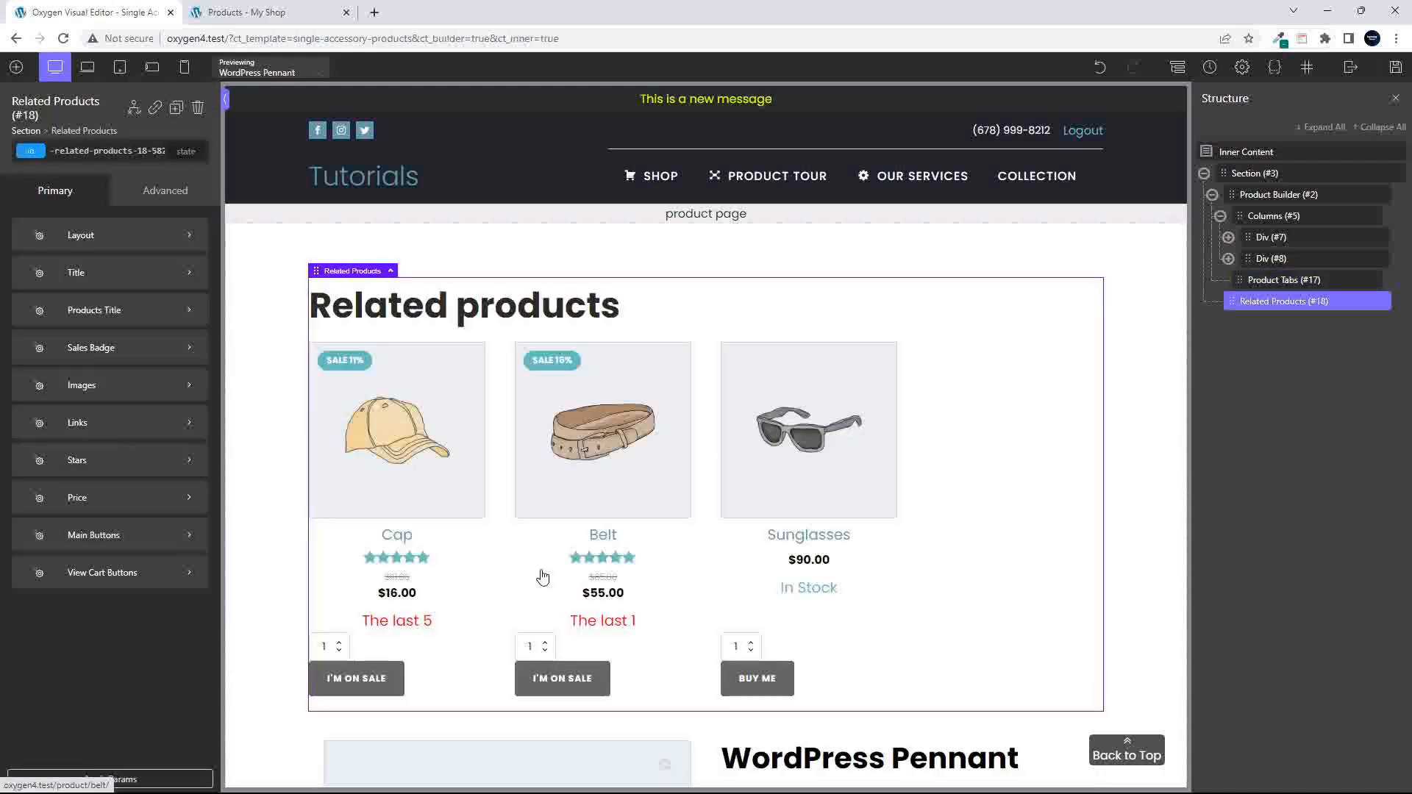
pyautogui.scroll(-10, 895, 521)
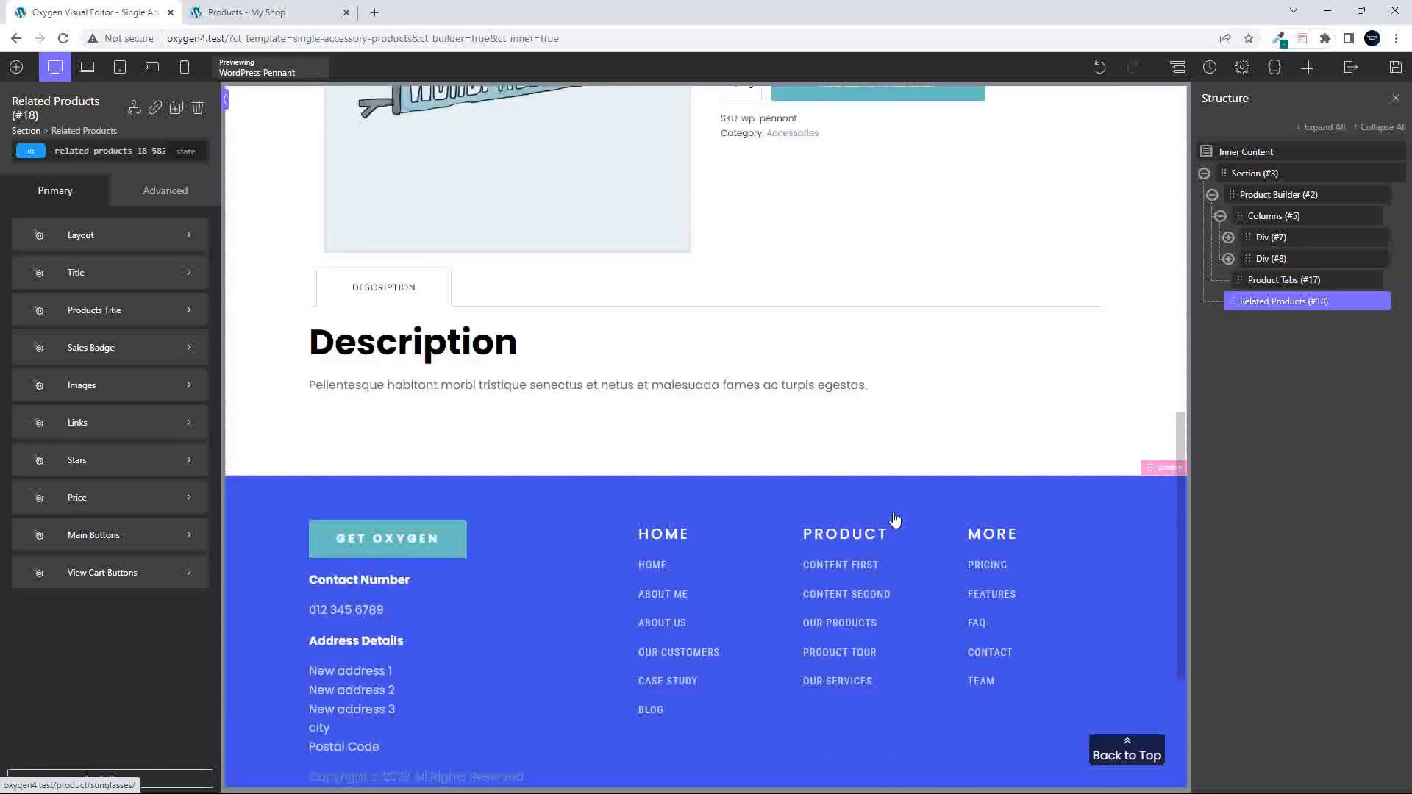
pyautogui.scroll(10, 895, 520)
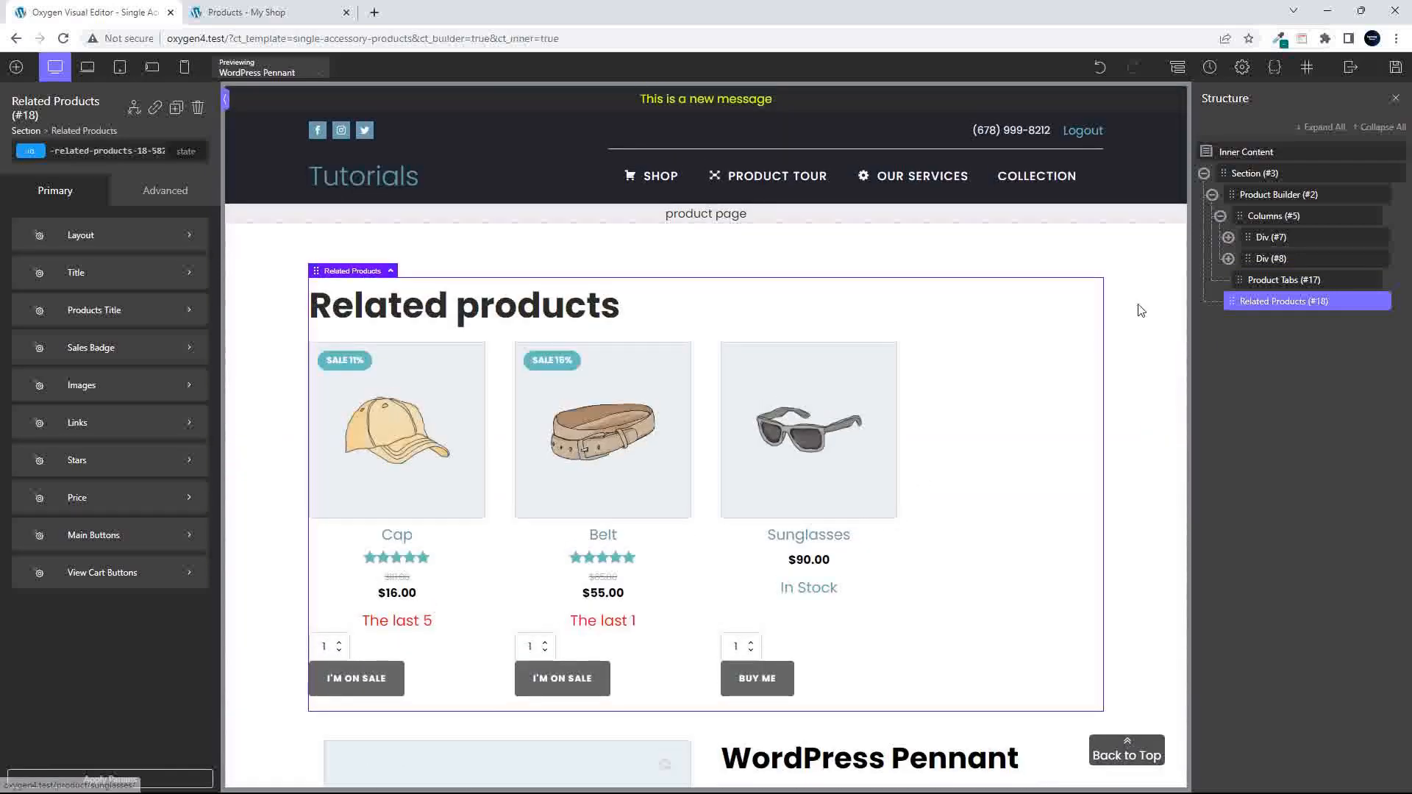
# - Move the Related Products element into the Product Builder below the Product Tabs and save the template
pyautogui.moveTo(1259, 301)
pyautogui.mouseDown()
pyautogui.moveTo(1252, 281)
pyautogui.moveTo(1275, 302)
pyautogui.mouseUp()
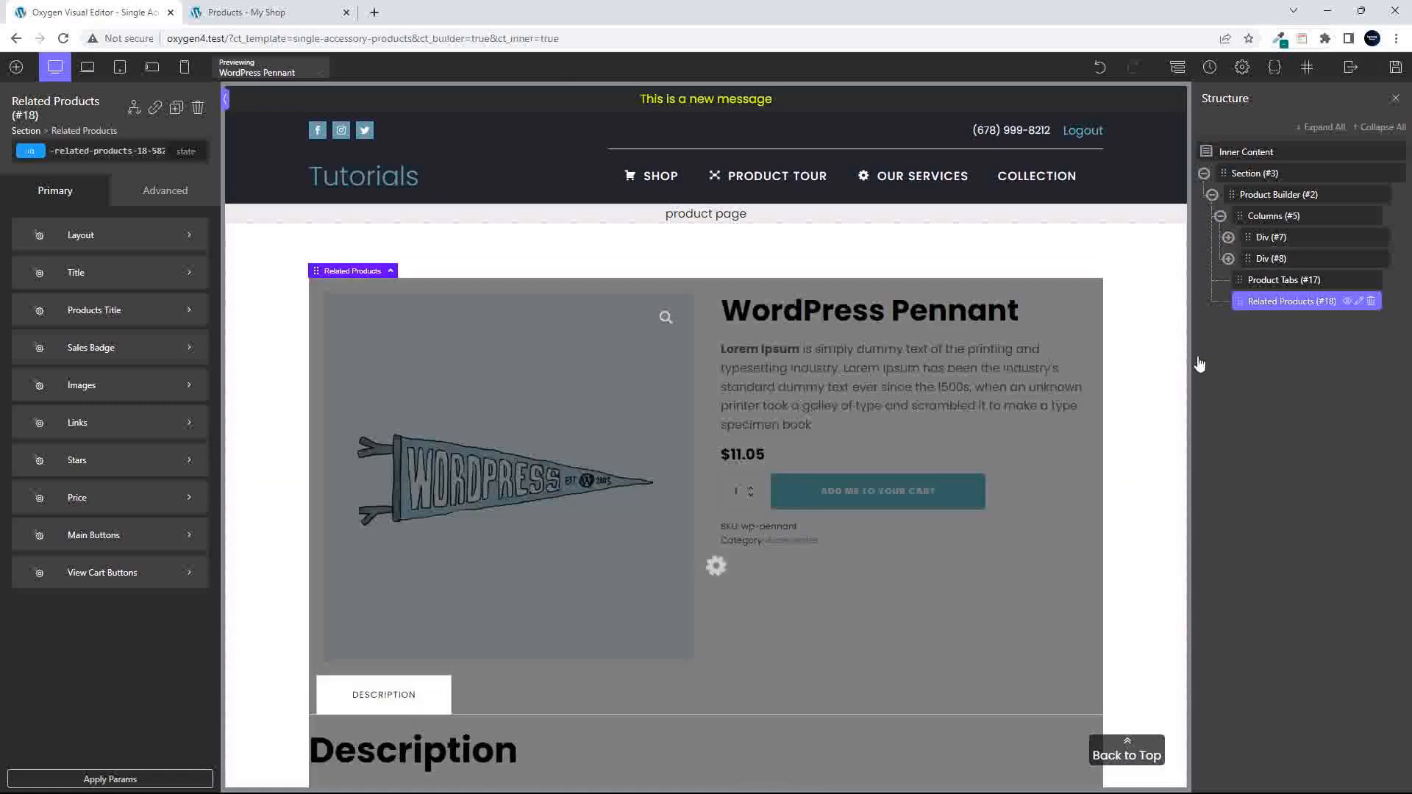
pyautogui.scroll(-10, 756, 478)
pyautogui.scroll(3, 755, 478)
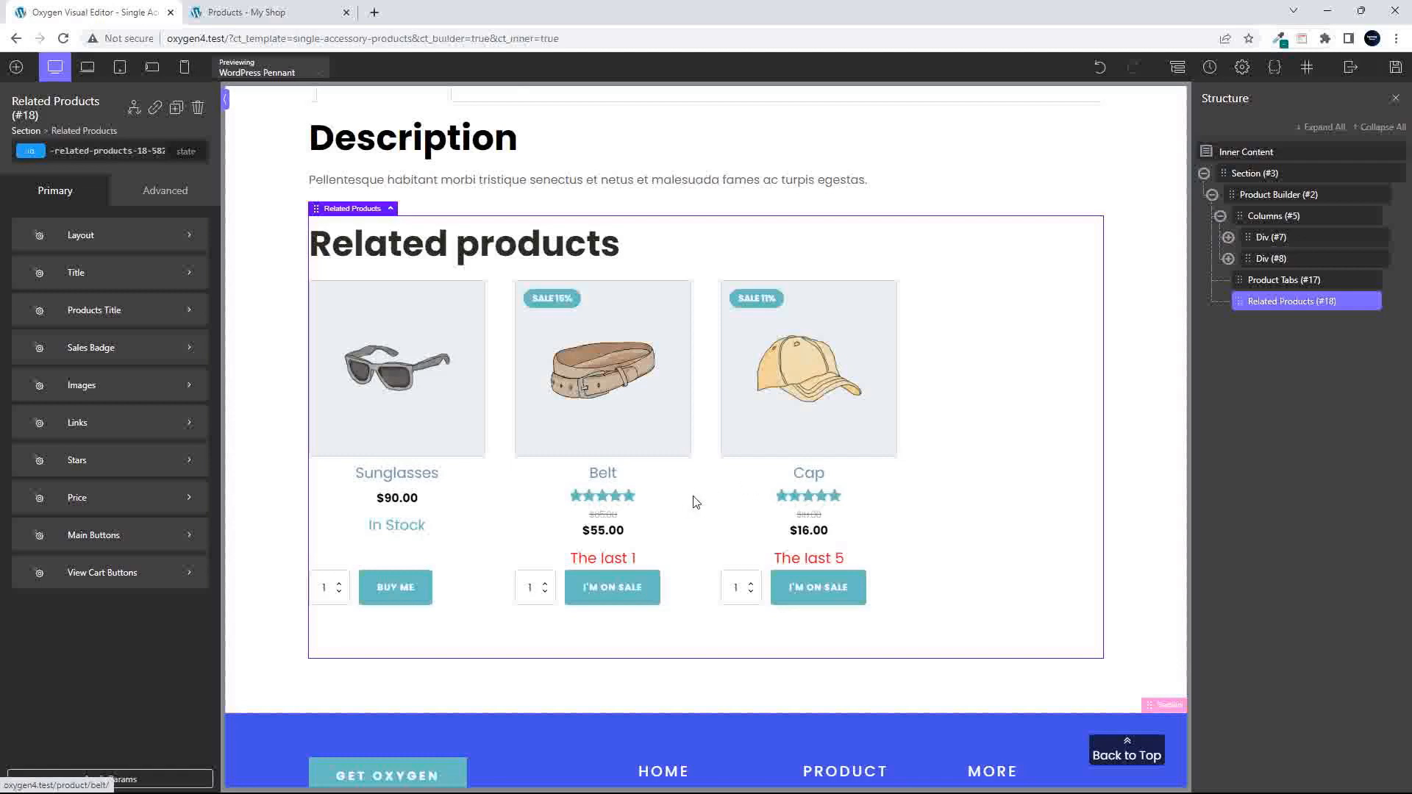
pyautogui.scroll(8, 749, 481)
pyautogui.click(1396, 69)
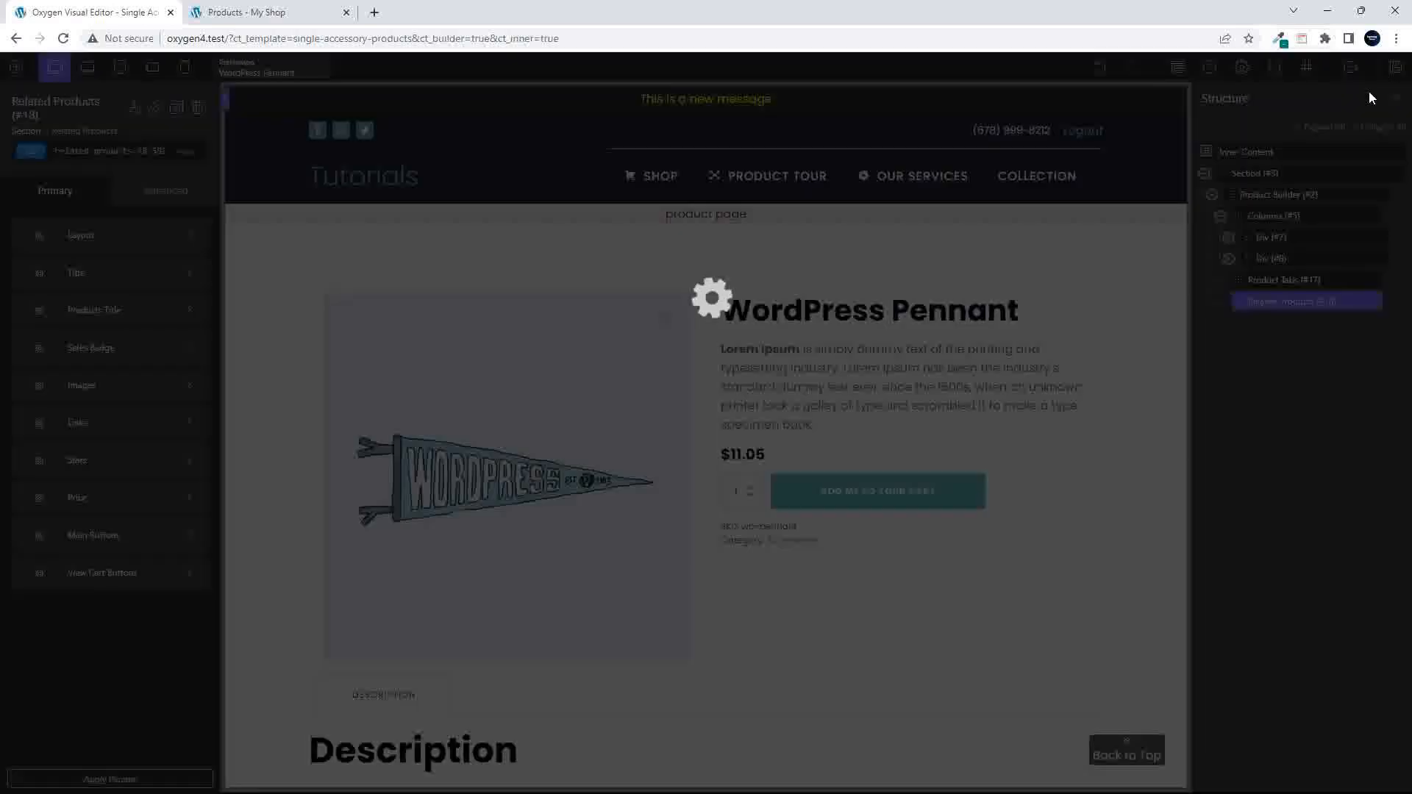
# - Open the Belt product from the shop and check its page layout, including the description and related products
pyautogui.click(259, 11)
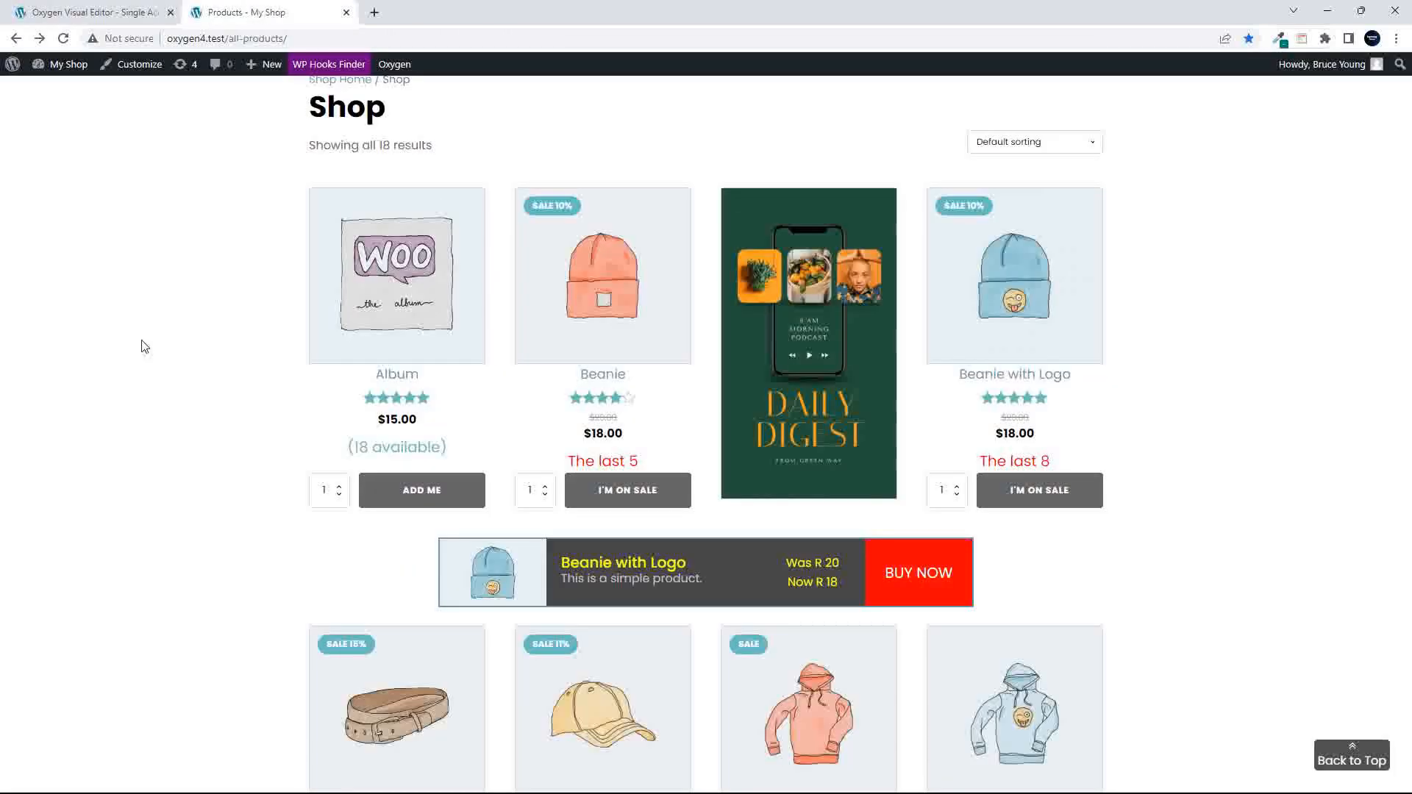
pyautogui.scroll(-5, 126, 368)
pyautogui.click(392, 329)
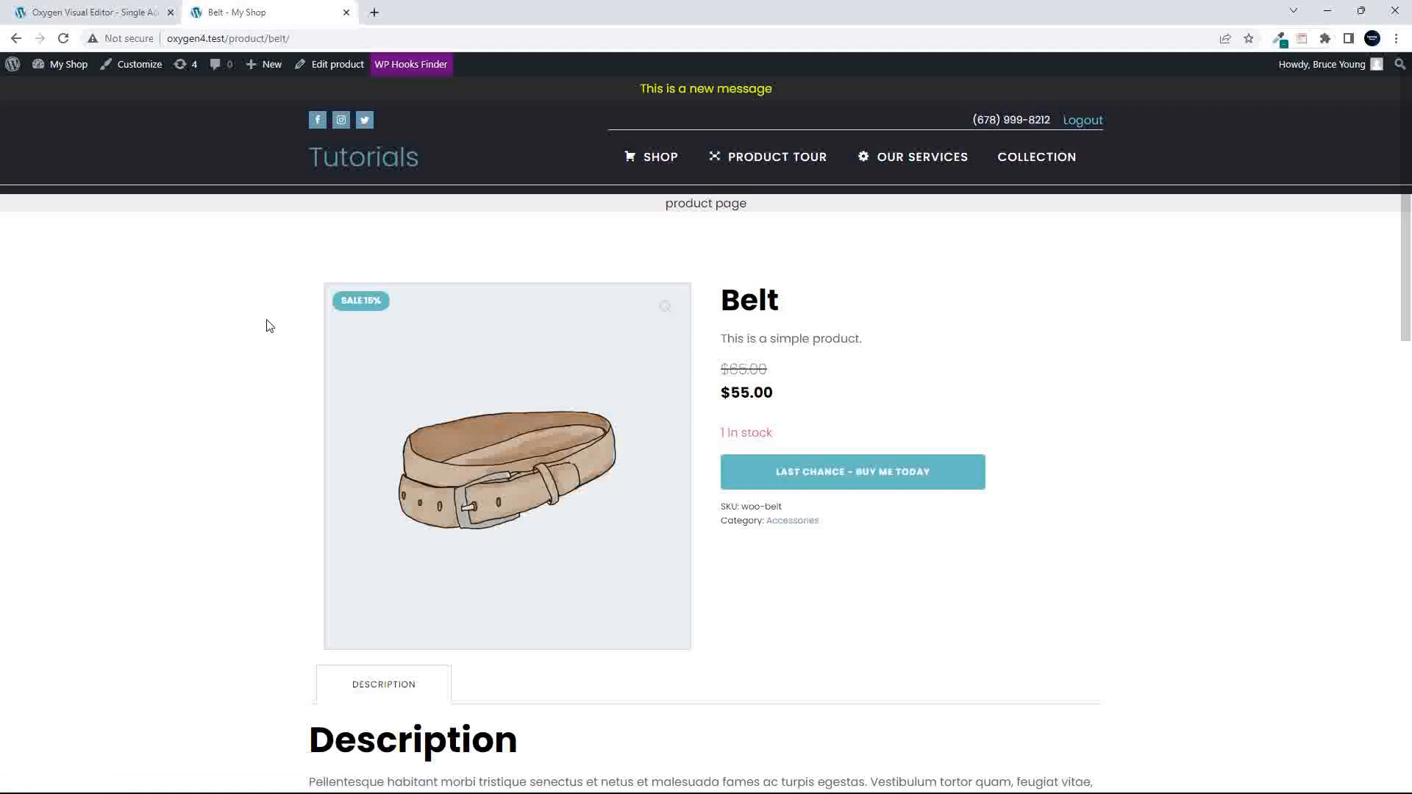
pyautogui.scroll(-1, 758, 501)
pyautogui.scroll(-10, 757, 501)
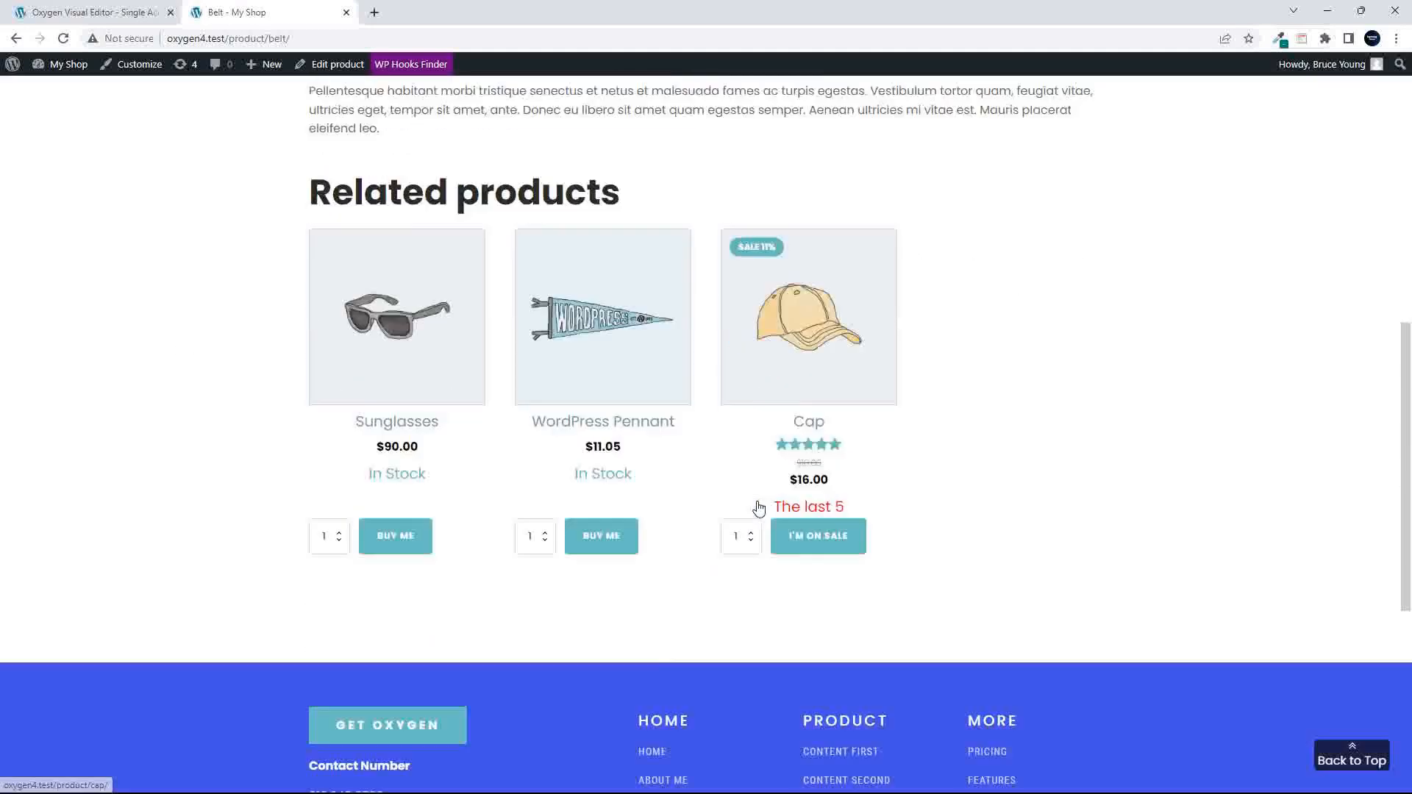
pyautogui.scroll(8, 757, 505)
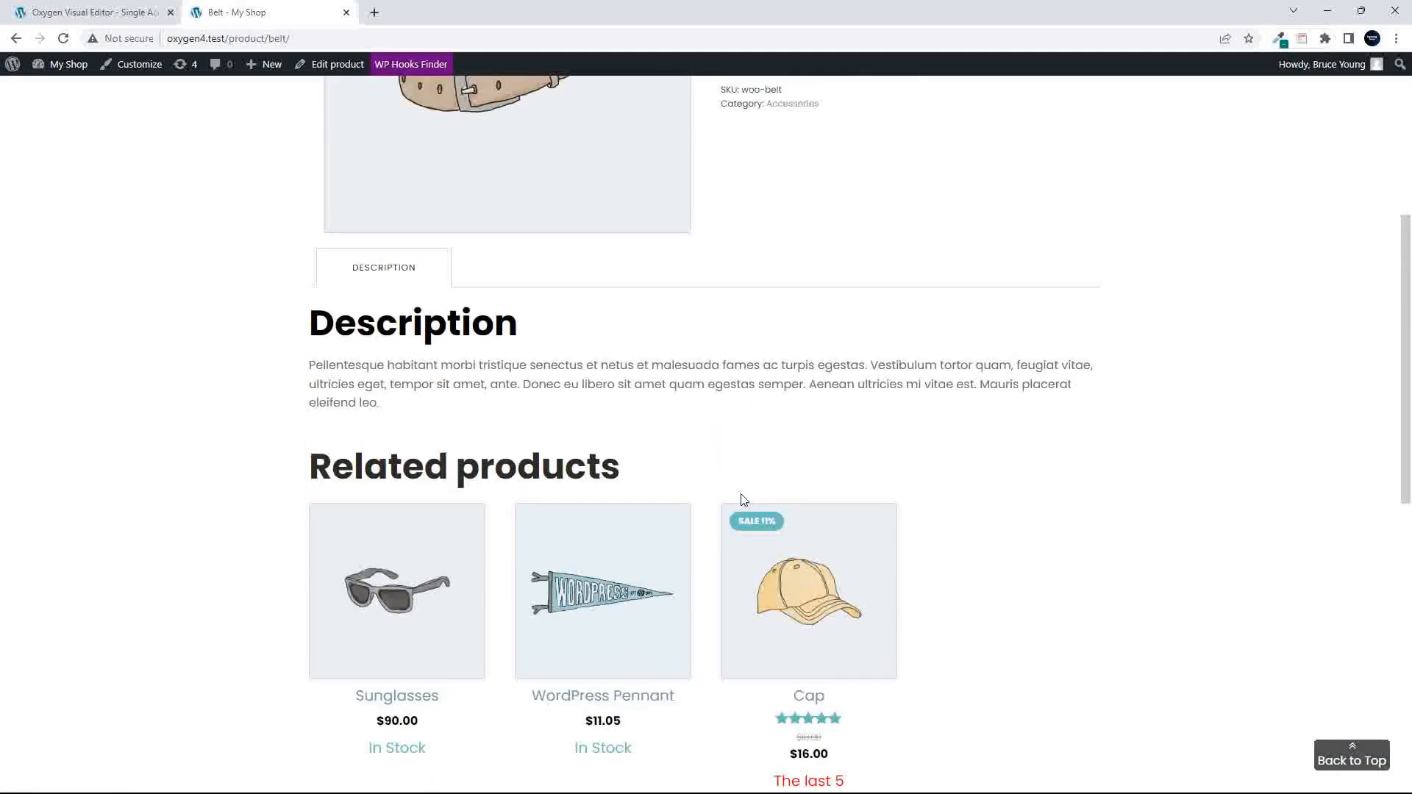
pyautogui.scroll(6, 741, 502)
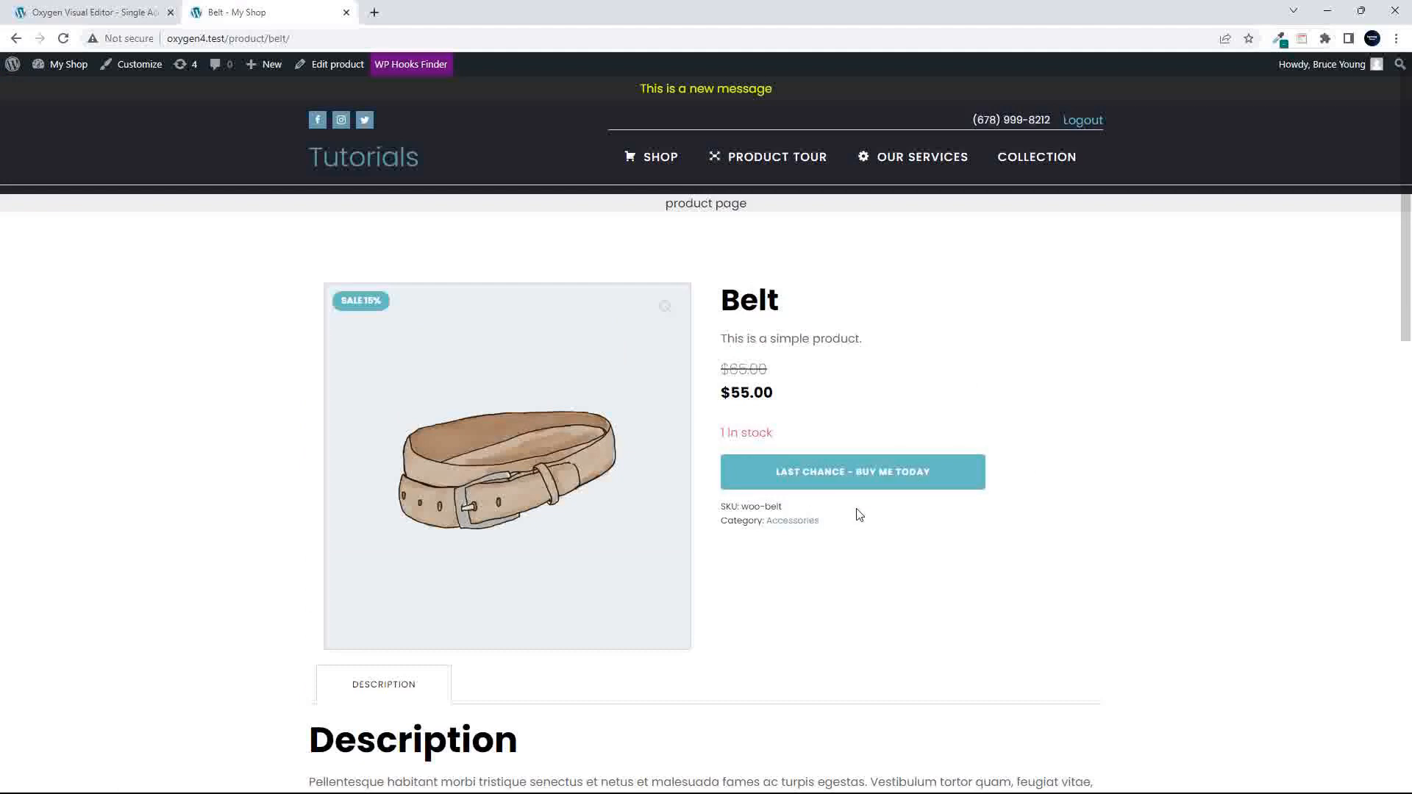
# - Open the shop page in a separate browser tab and check the layouts of the Album and Beanie product pages
pyautogui.rightClick(656, 161)
pyautogui.click(706, 179)
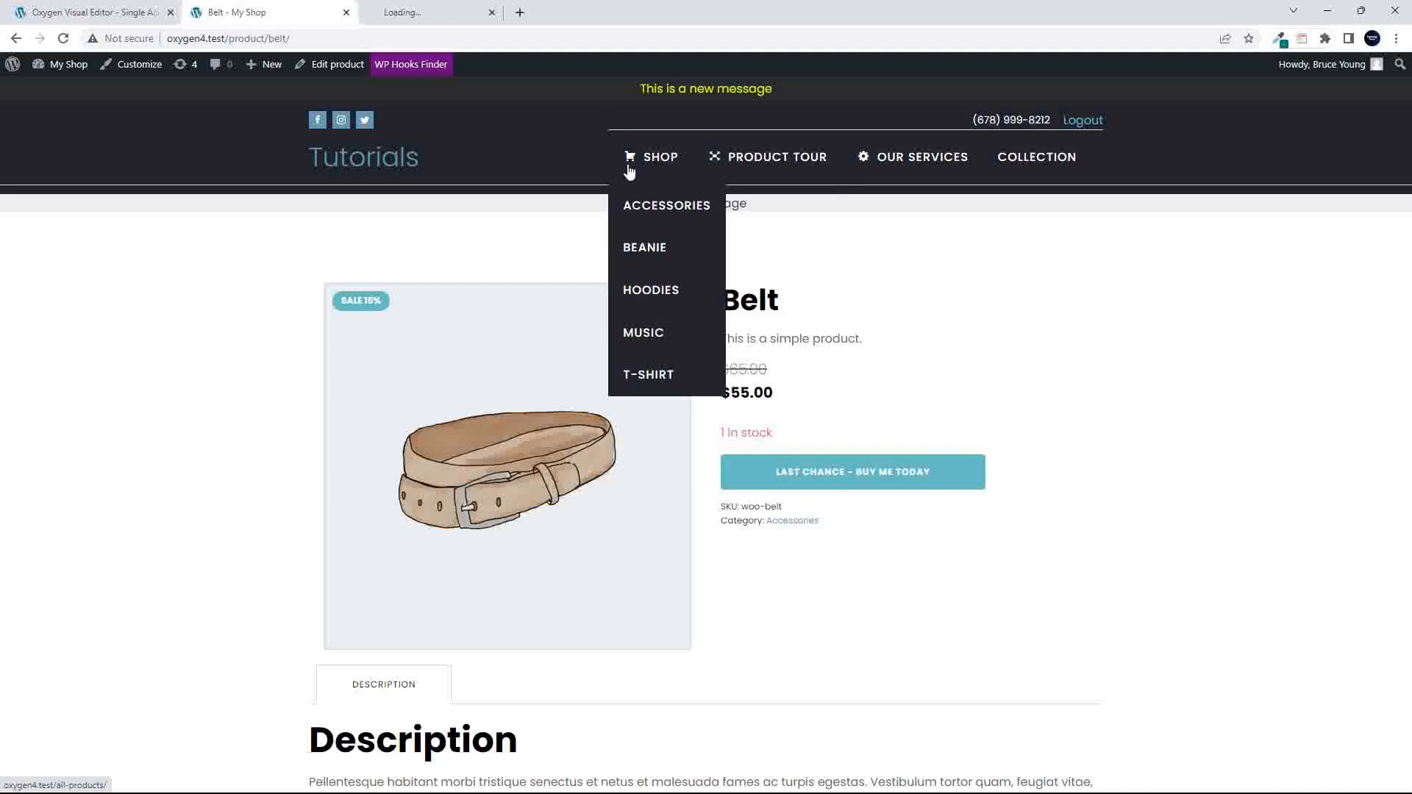
pyautogui.click(393, 13)
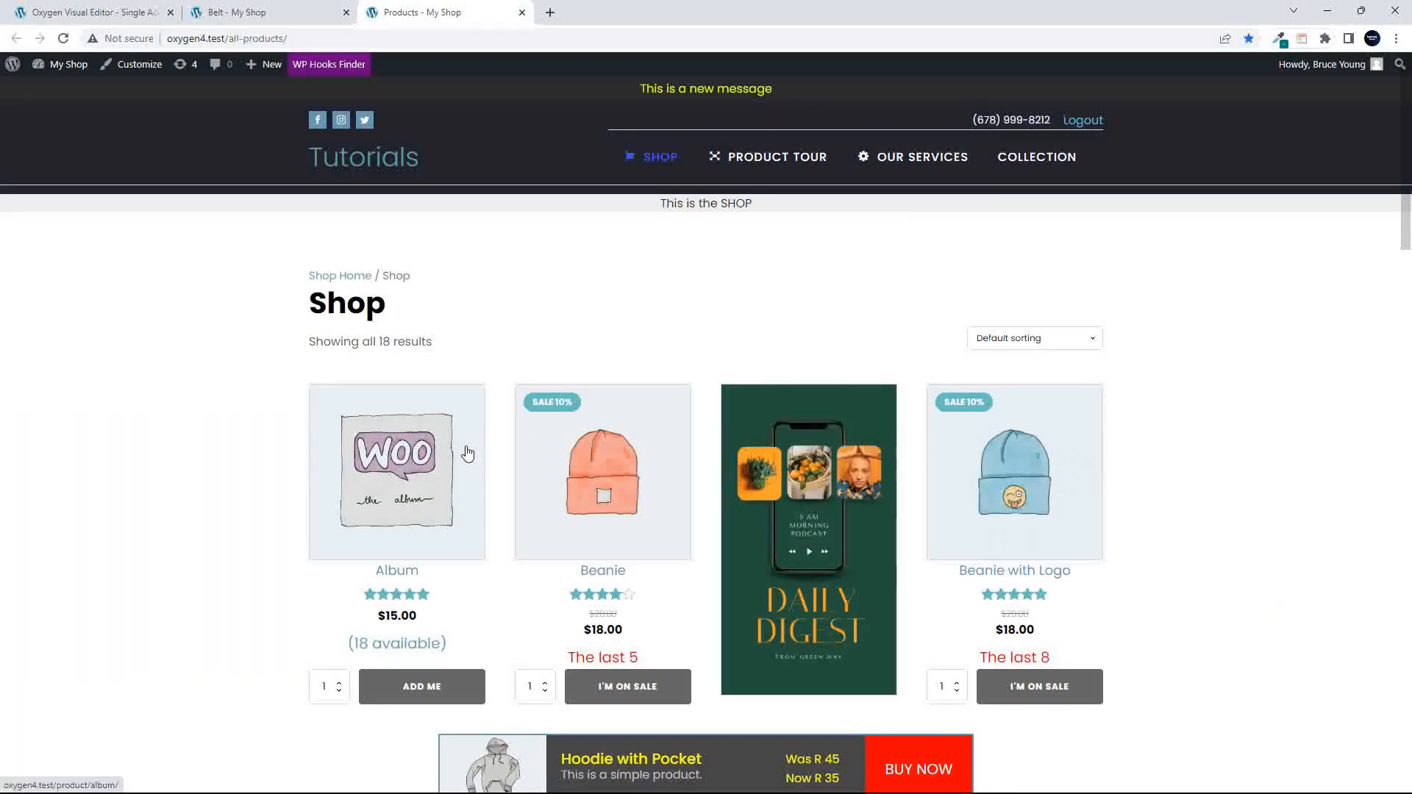
pyautogui.click(446, 497)
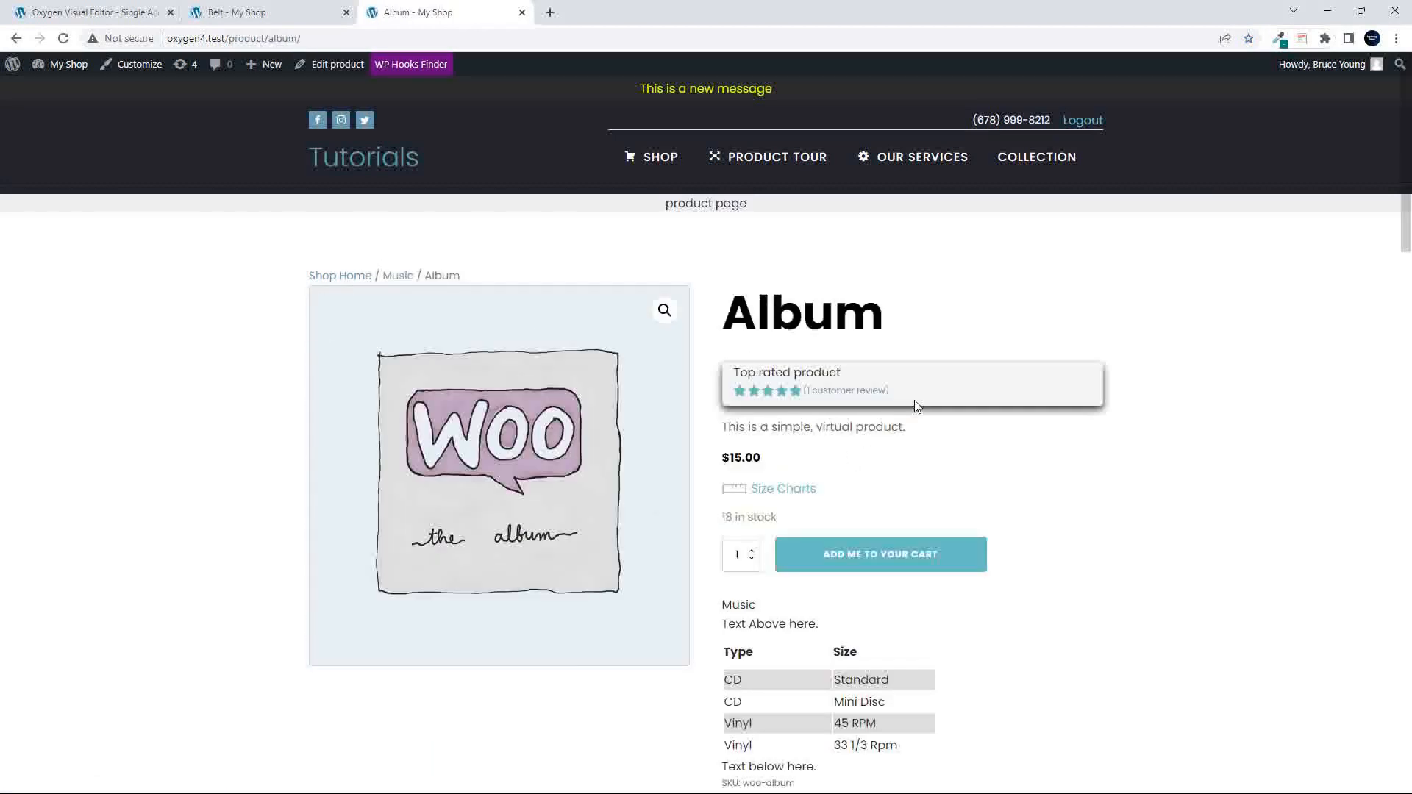
pyautogui.click(671, 163)
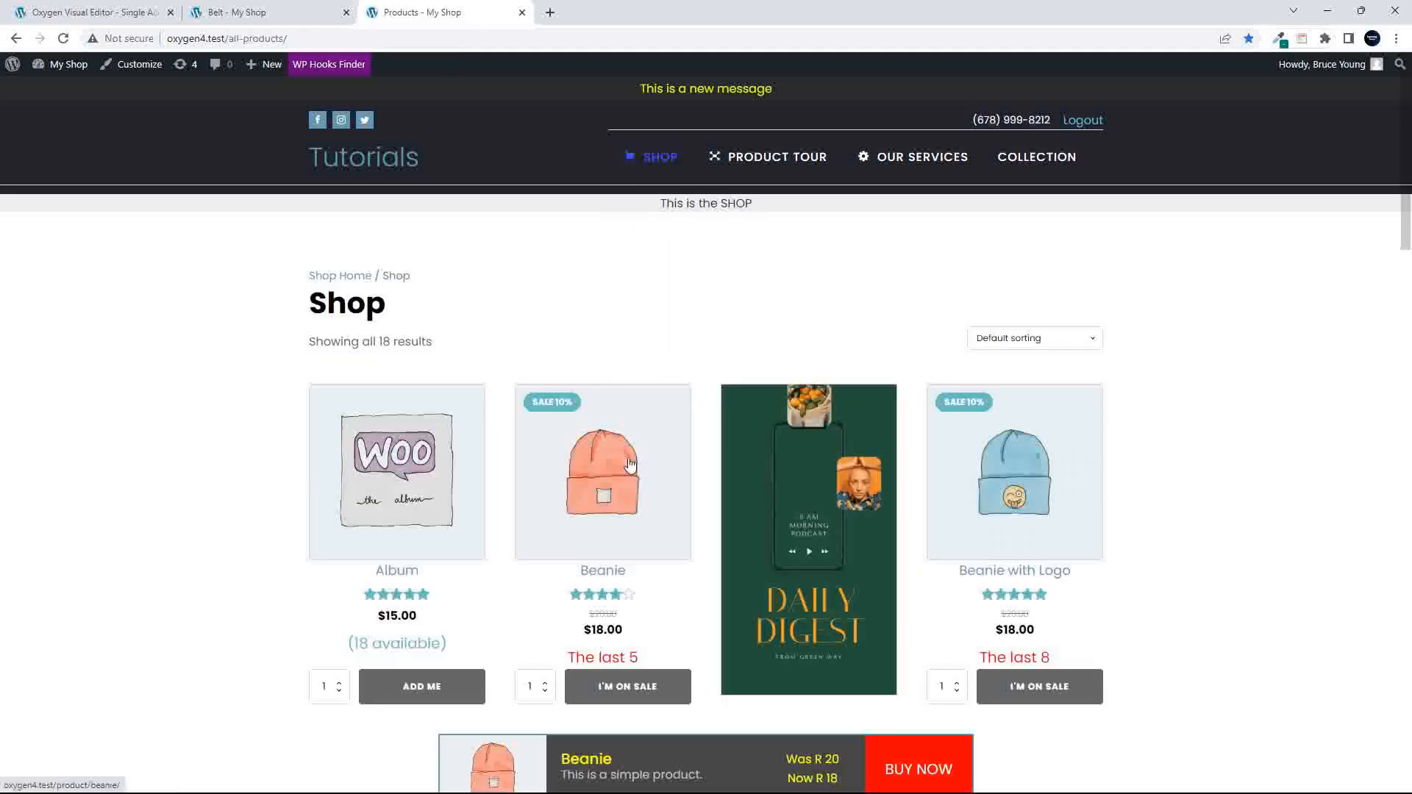
pyautogui.click(632, 459)
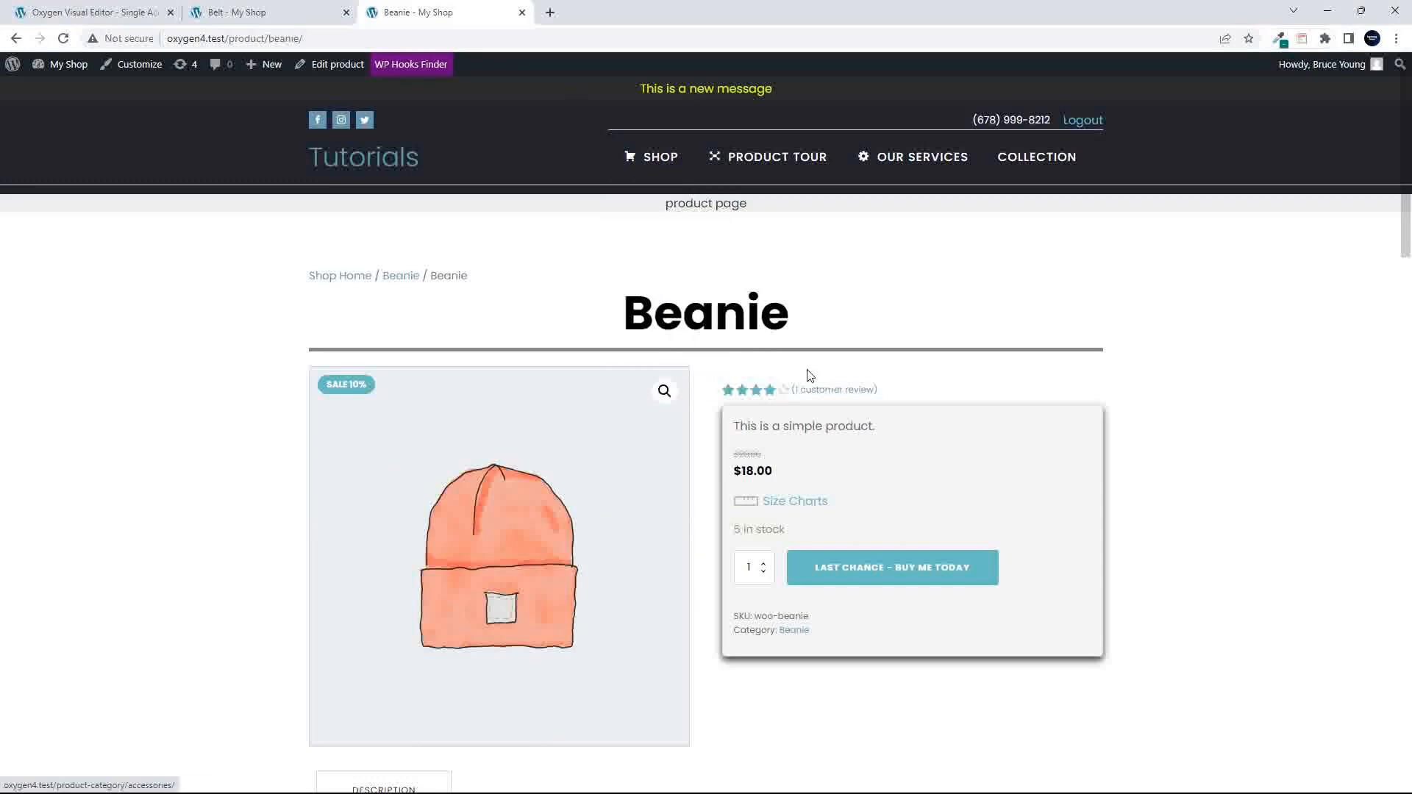
# - Return to the shop and view the Hoodie with Pocket product page, going back to the product list
pyautogui.click(662, 157)
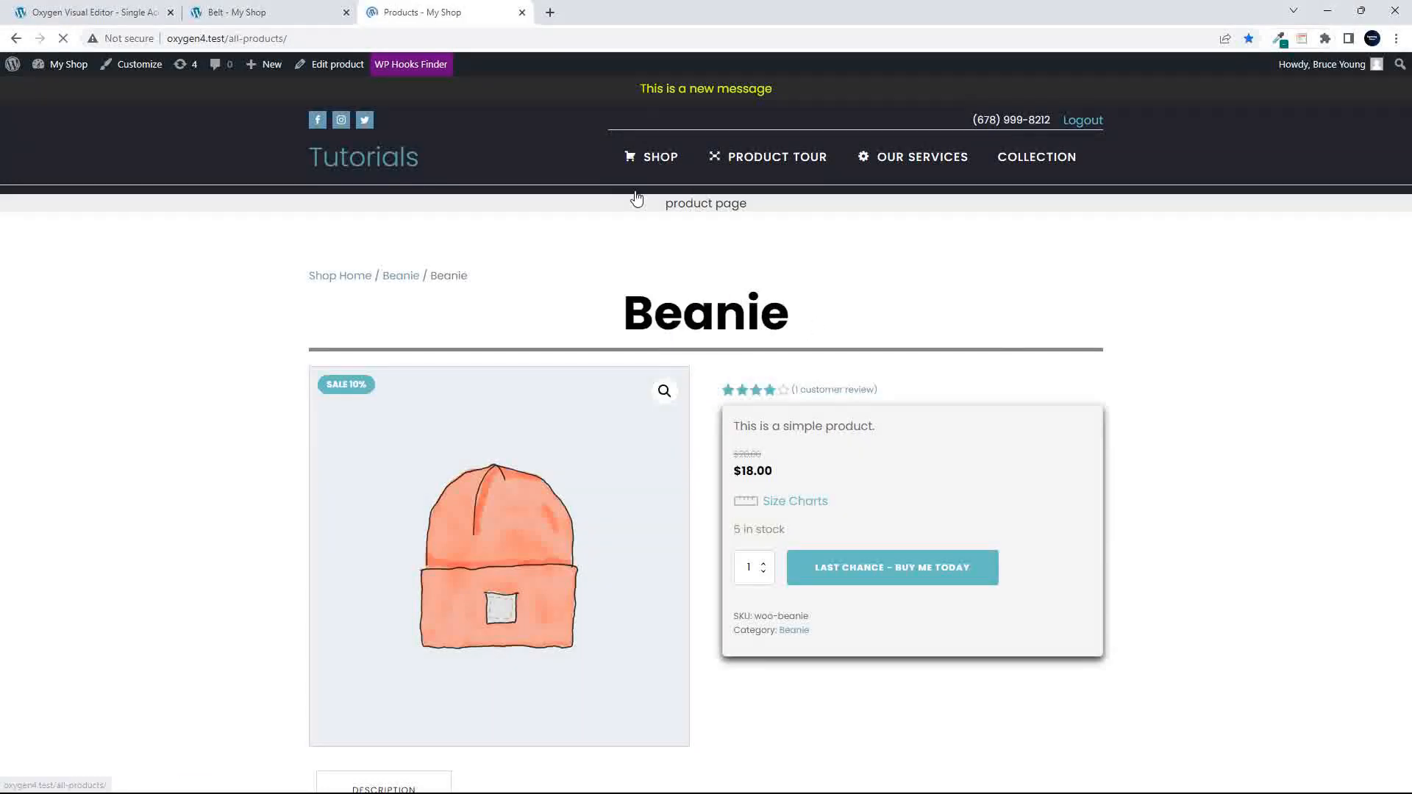
pyautogui.scroll(-10, 631, 387)
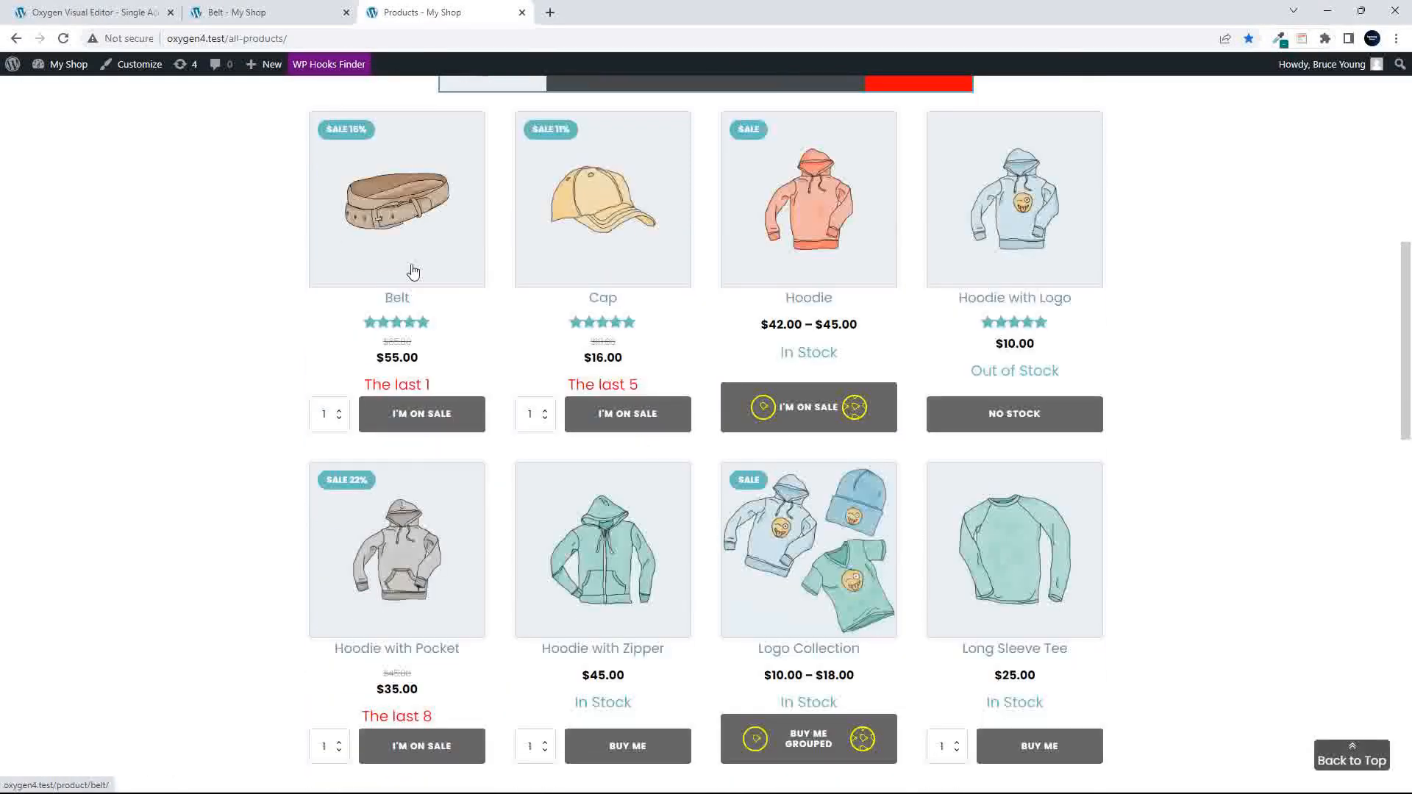
pyautogui.click(424, 542)
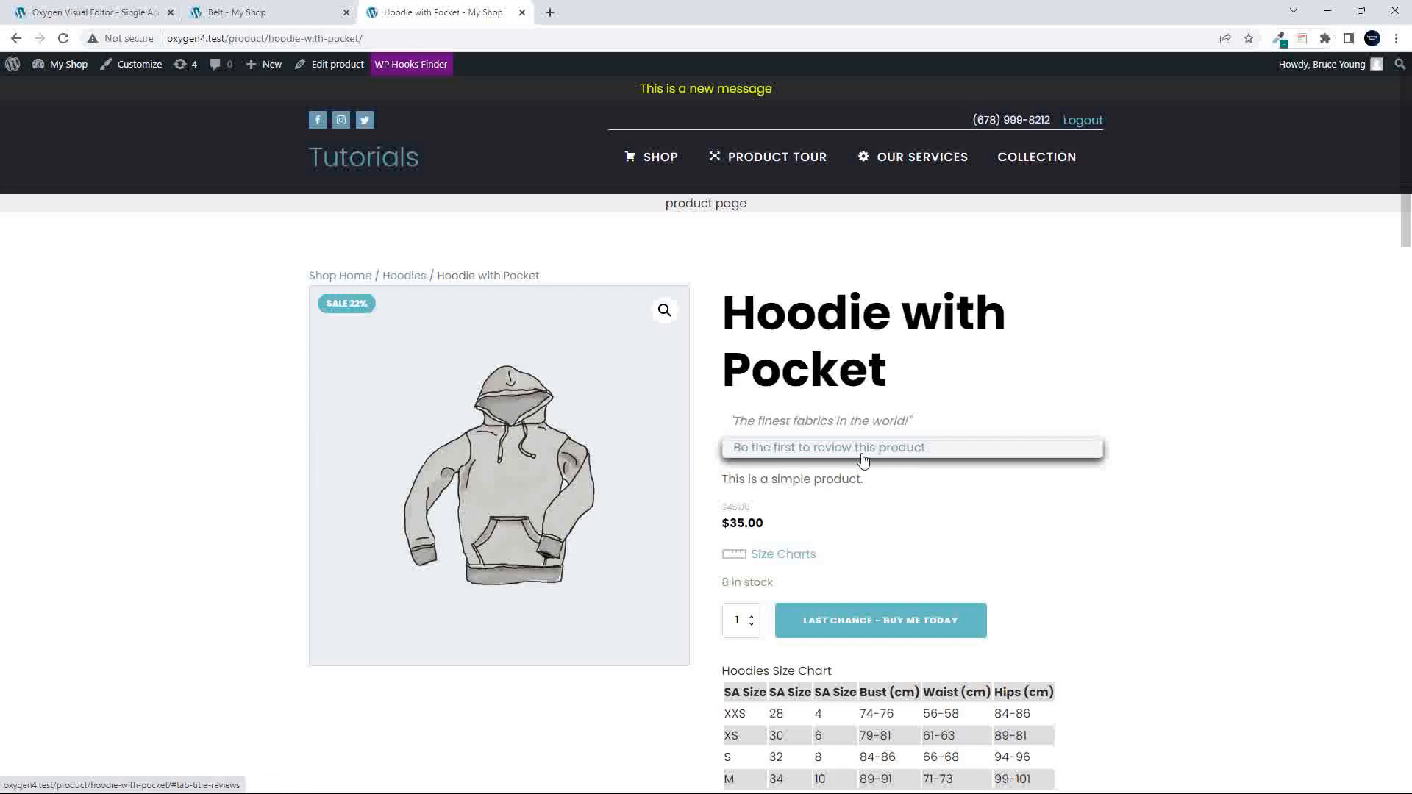
pyautogui.click(16, 38)
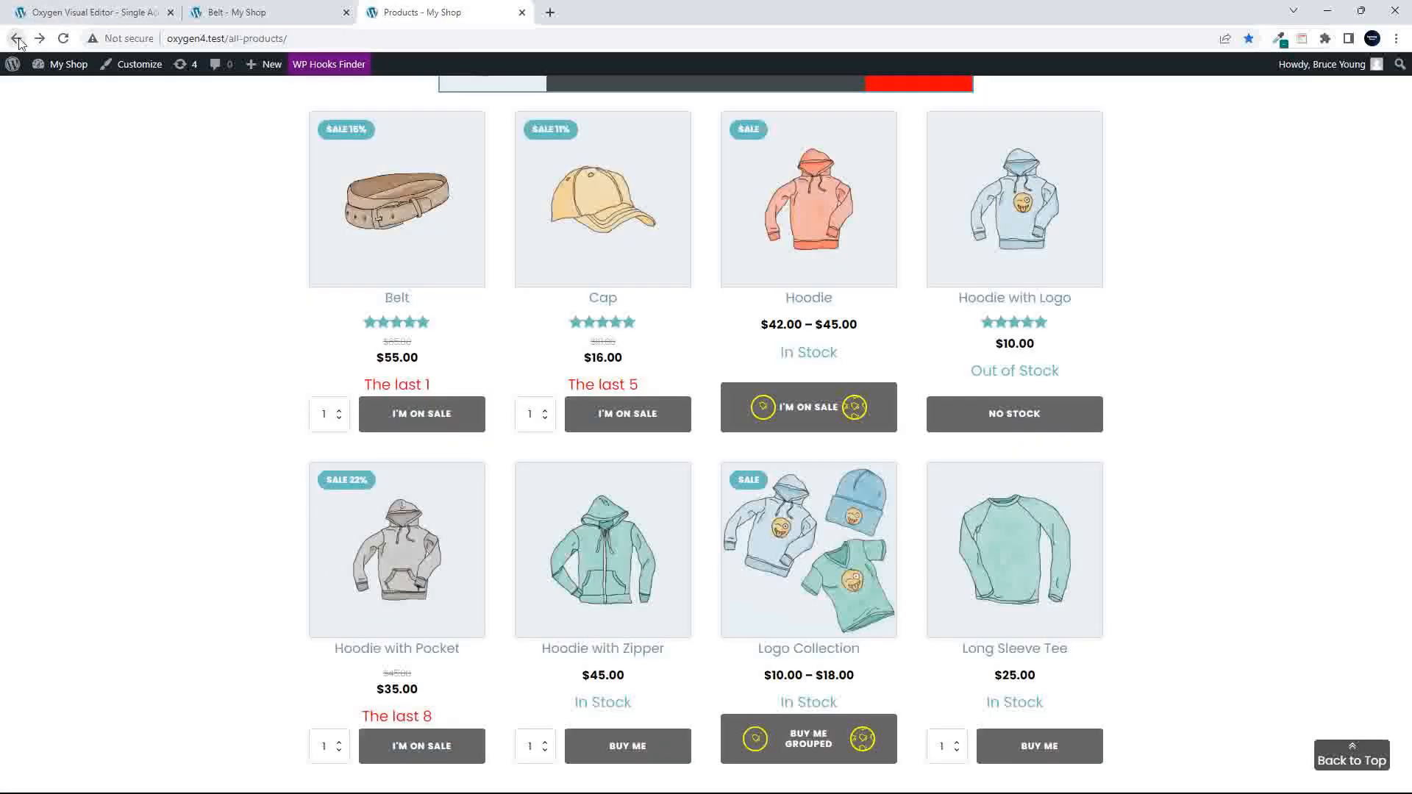
# - Compare the Belt product page with the Album product page, examining titles and product details, and return to the shop
pyautogui.click(258, 14)
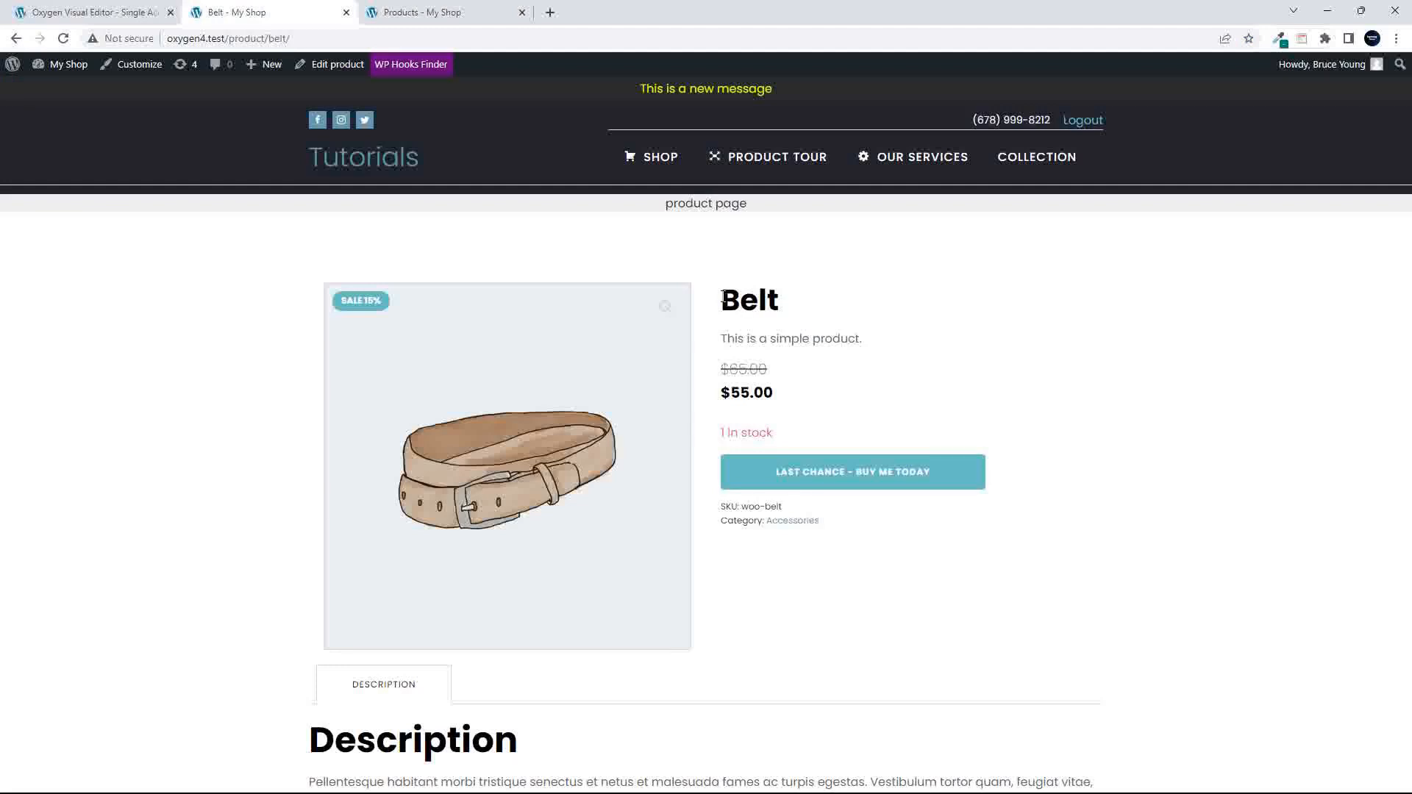
pyautogui.moveTo(724, 298); pyautogui.dragTo(833, 338)
pyautogui.click(788, 320)
pyautogui.click(389, 22)
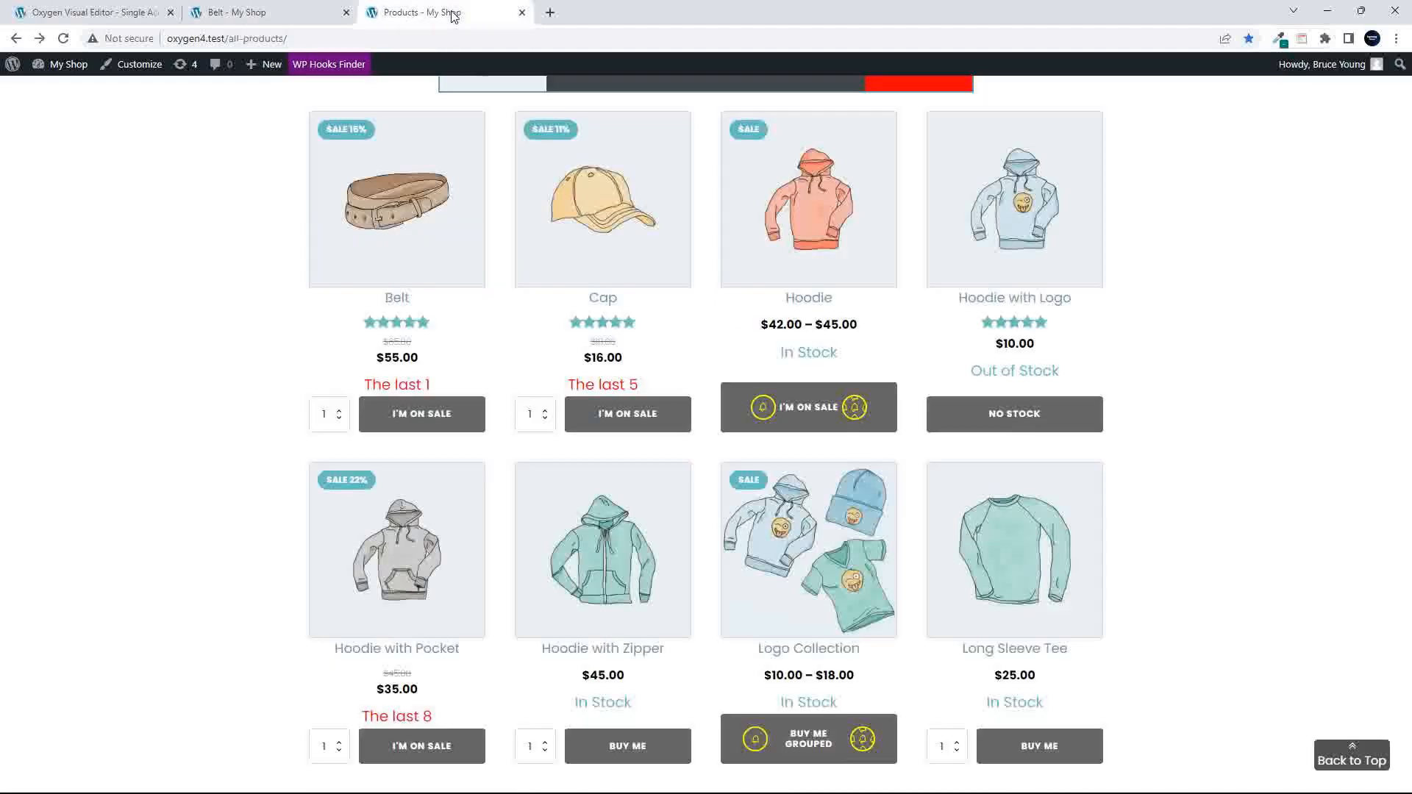
pyautogui.scroll(6, 410, 233)
pyautogui.click(403, 234)
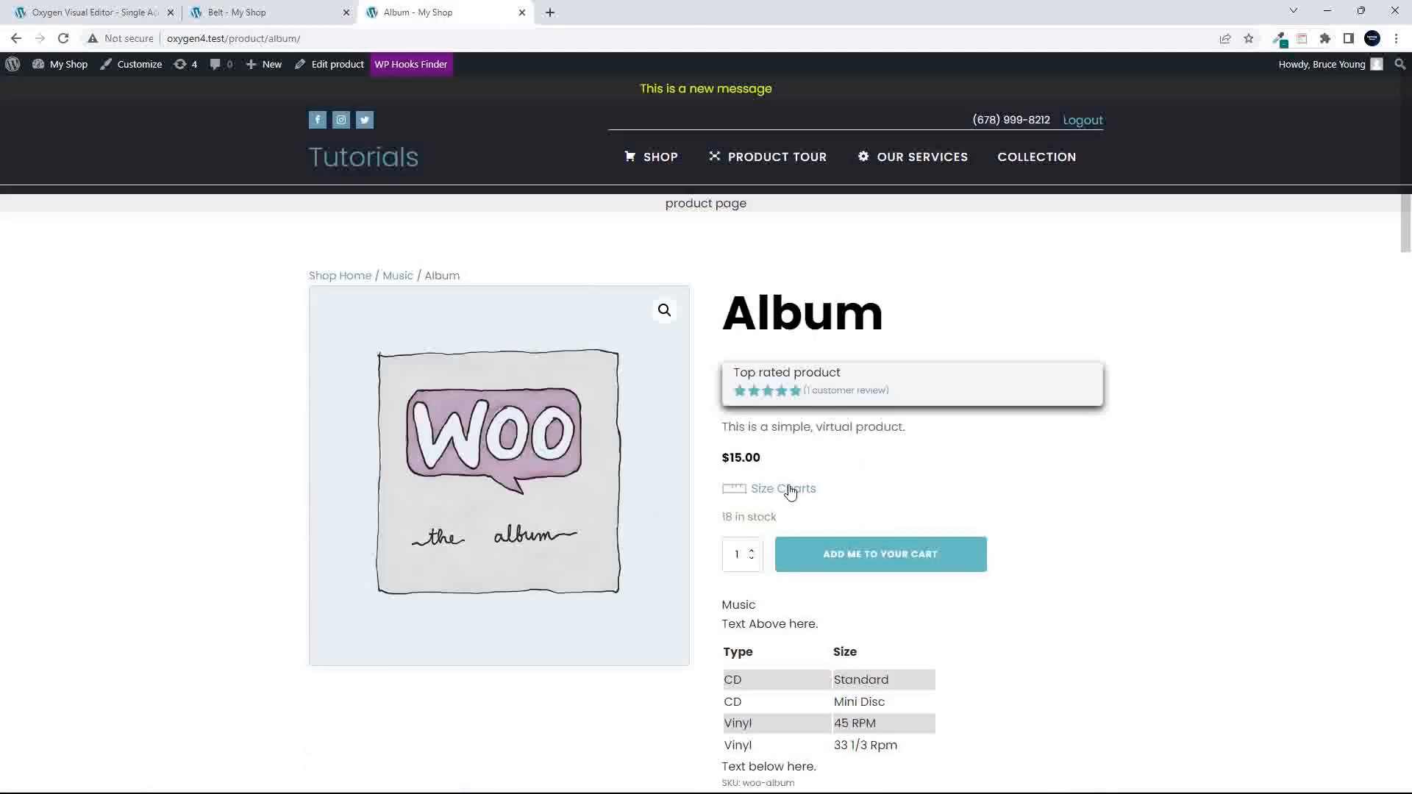
pyautogui.click(648, 157)
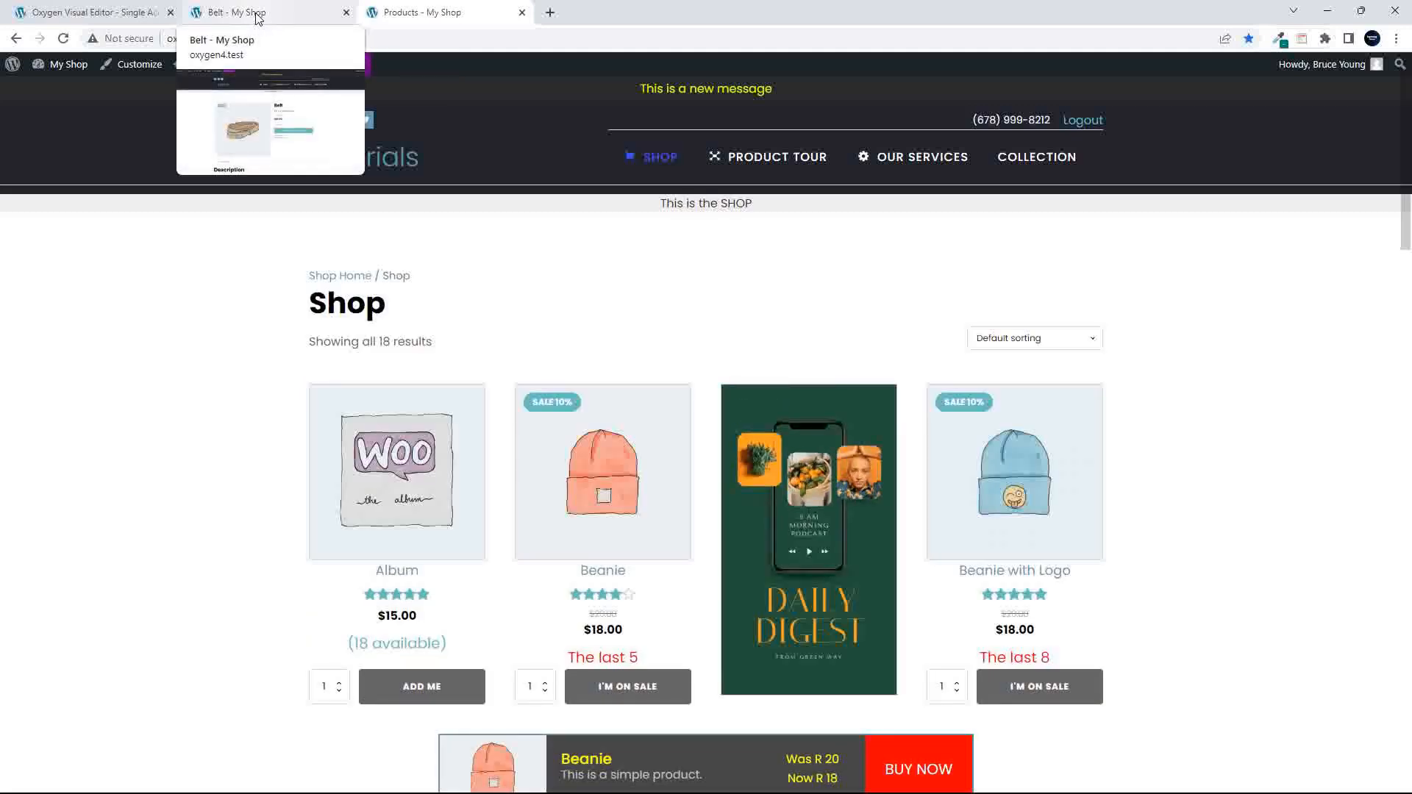
# - Go to the WordPress dashboard from the Belt page and open the list of Size Charts
pyautogui.click(258, 18)
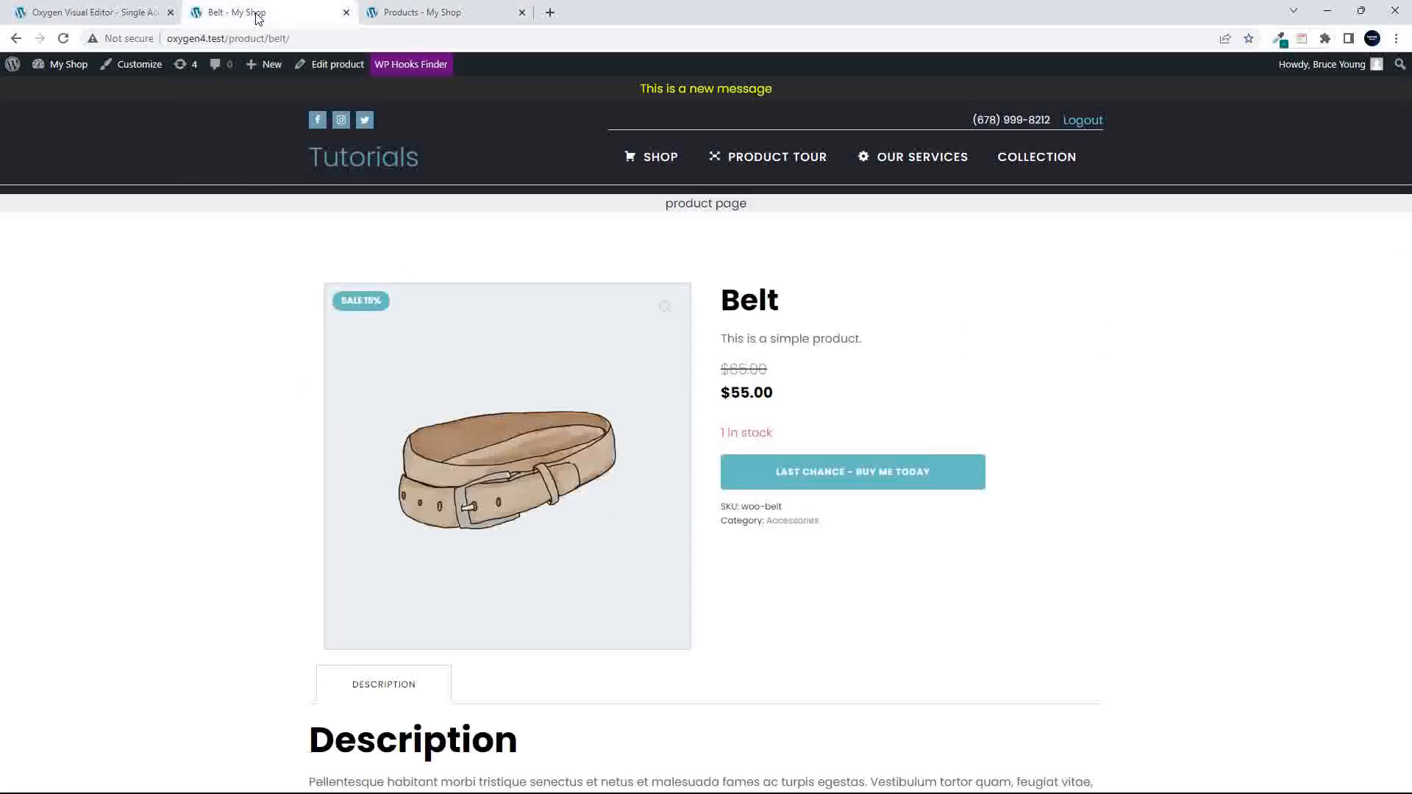
pyautogui.click(69, 65)
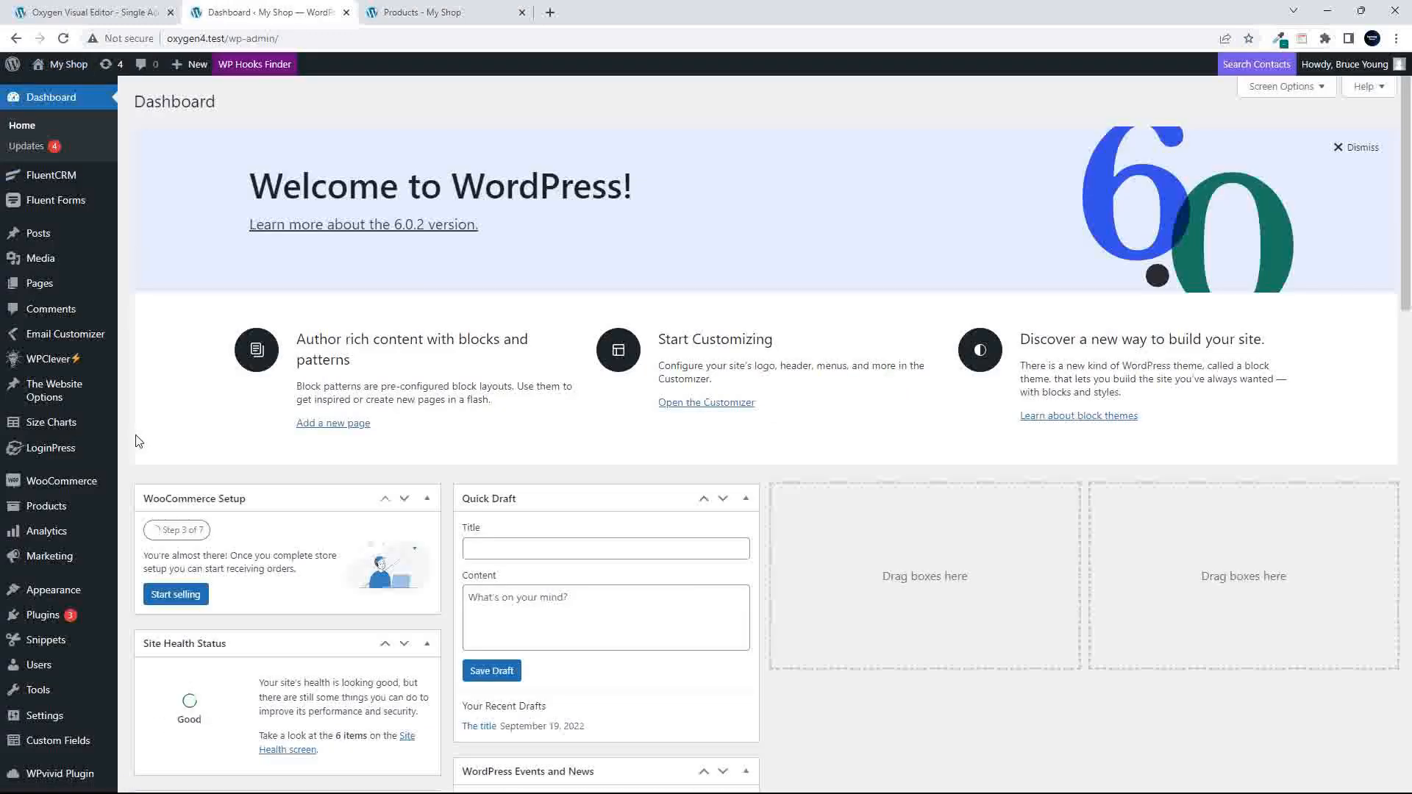
pyautogui.click(52, 428)
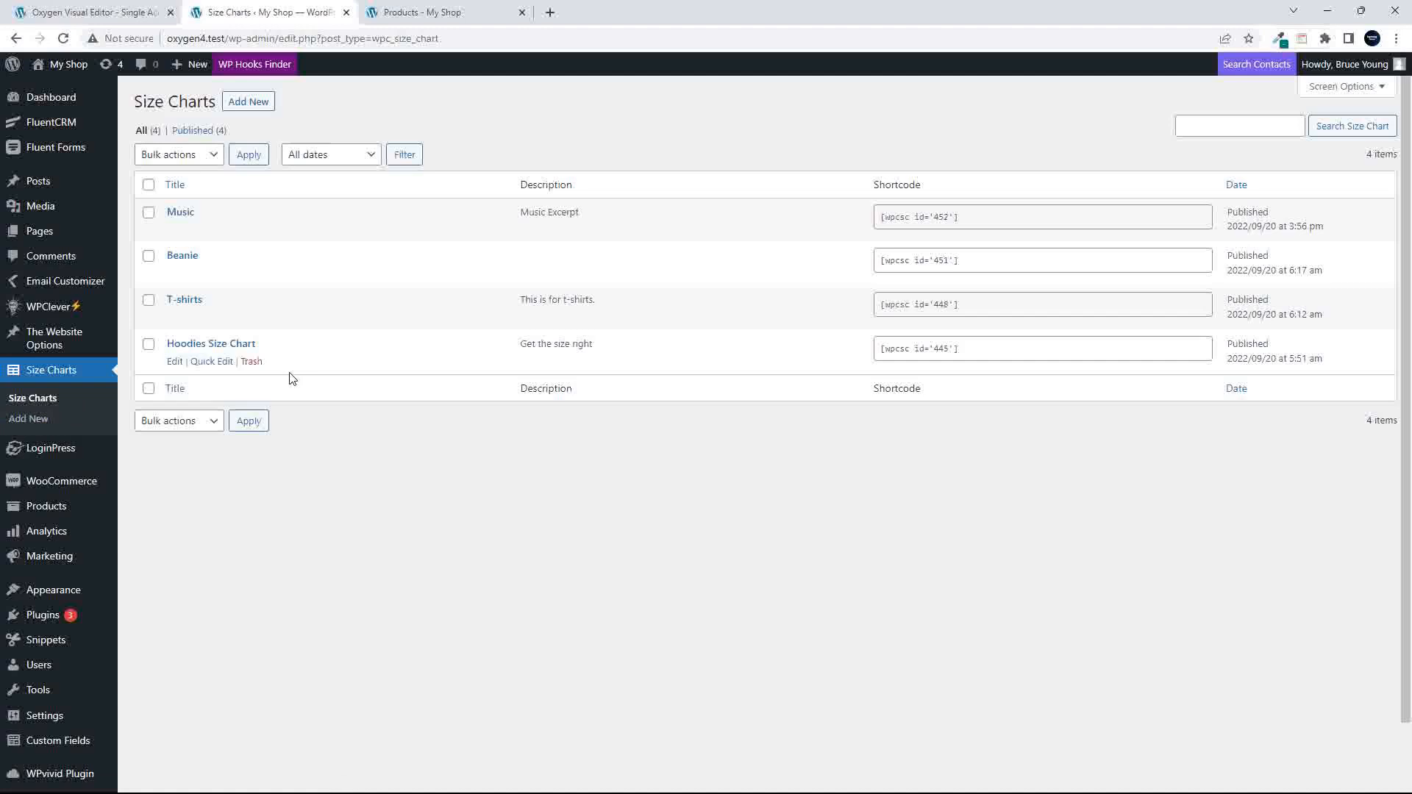
# - Create a new size chart titled "Accessories" and apply it to the Accessories product category
pyautogui.click(241, 101)
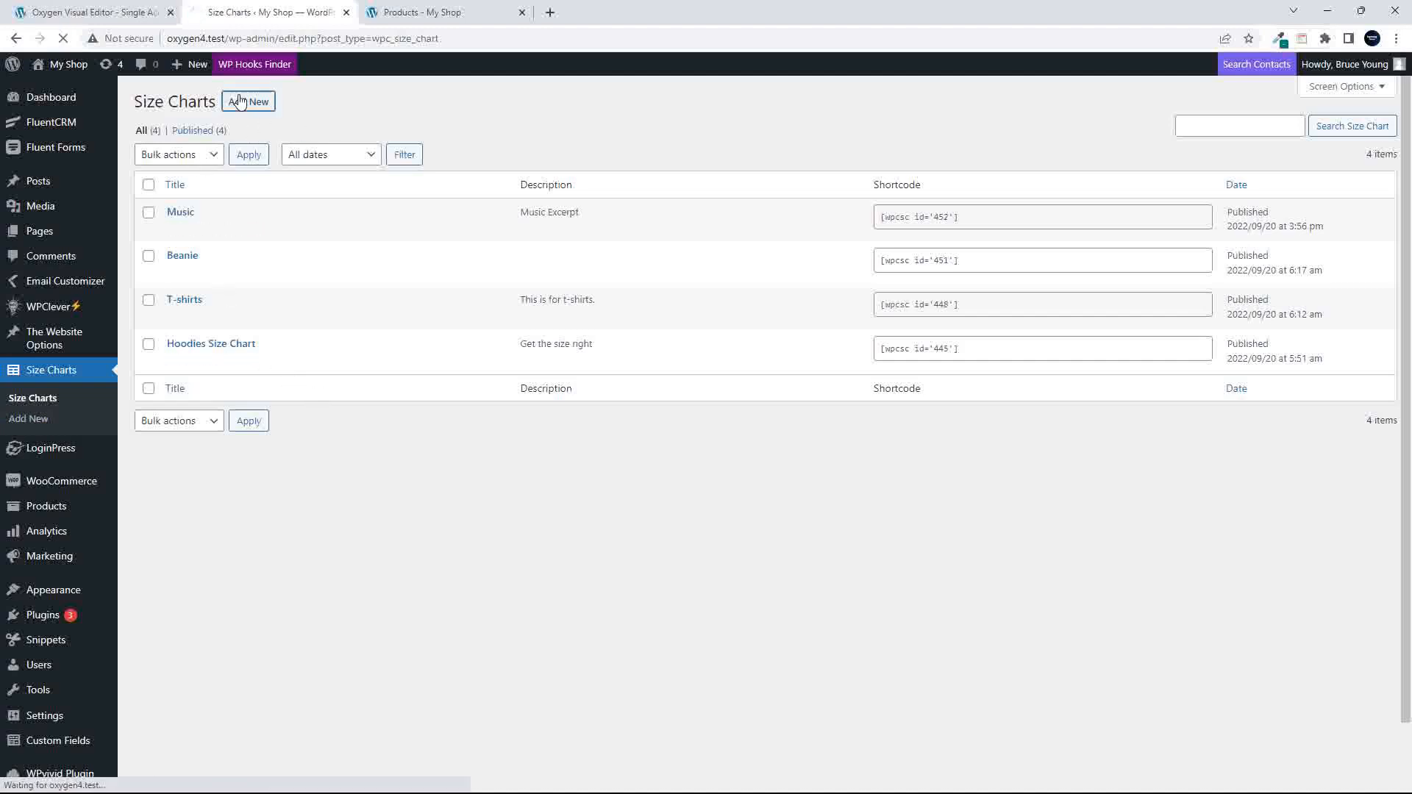
pyautogui.write('Accessories')
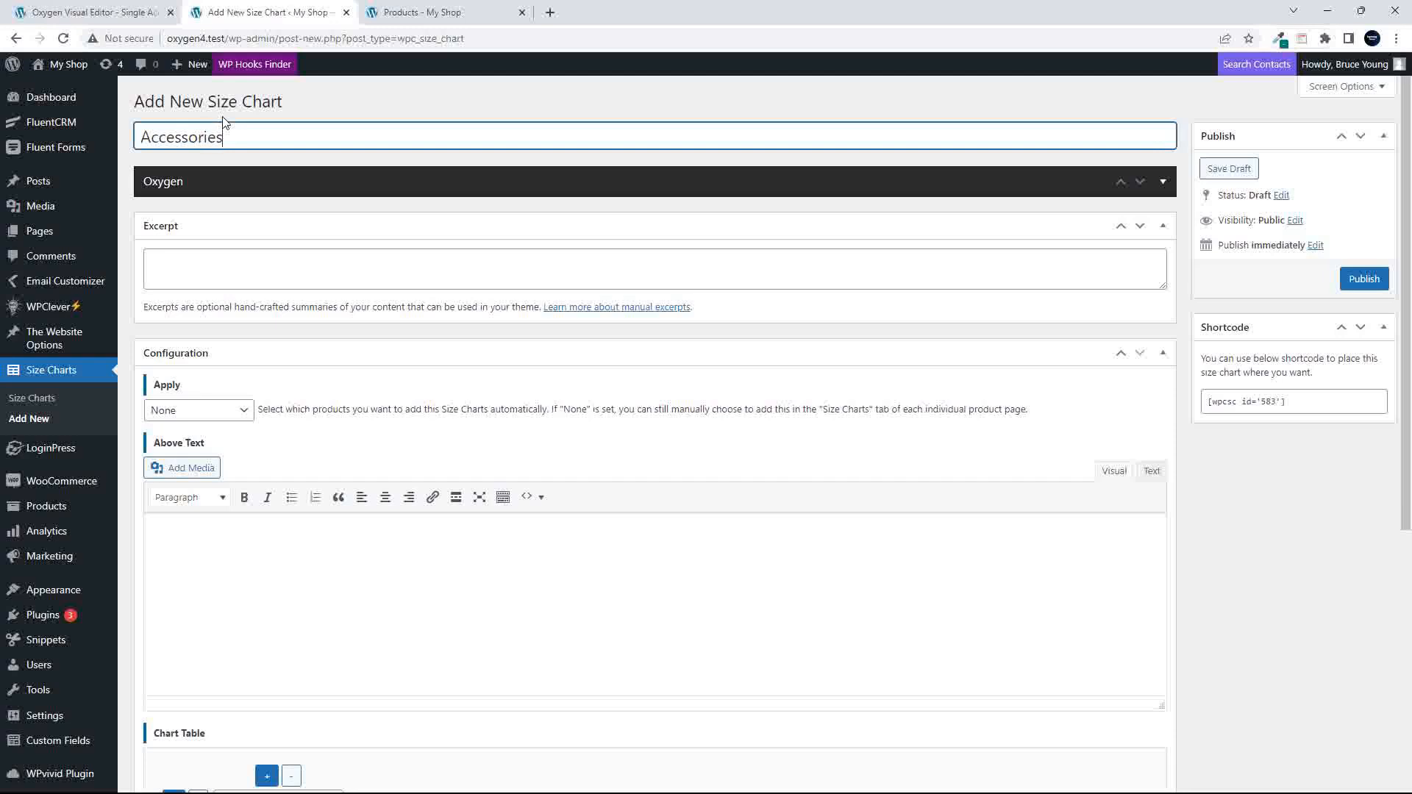
pyautogui.click(228, 416)
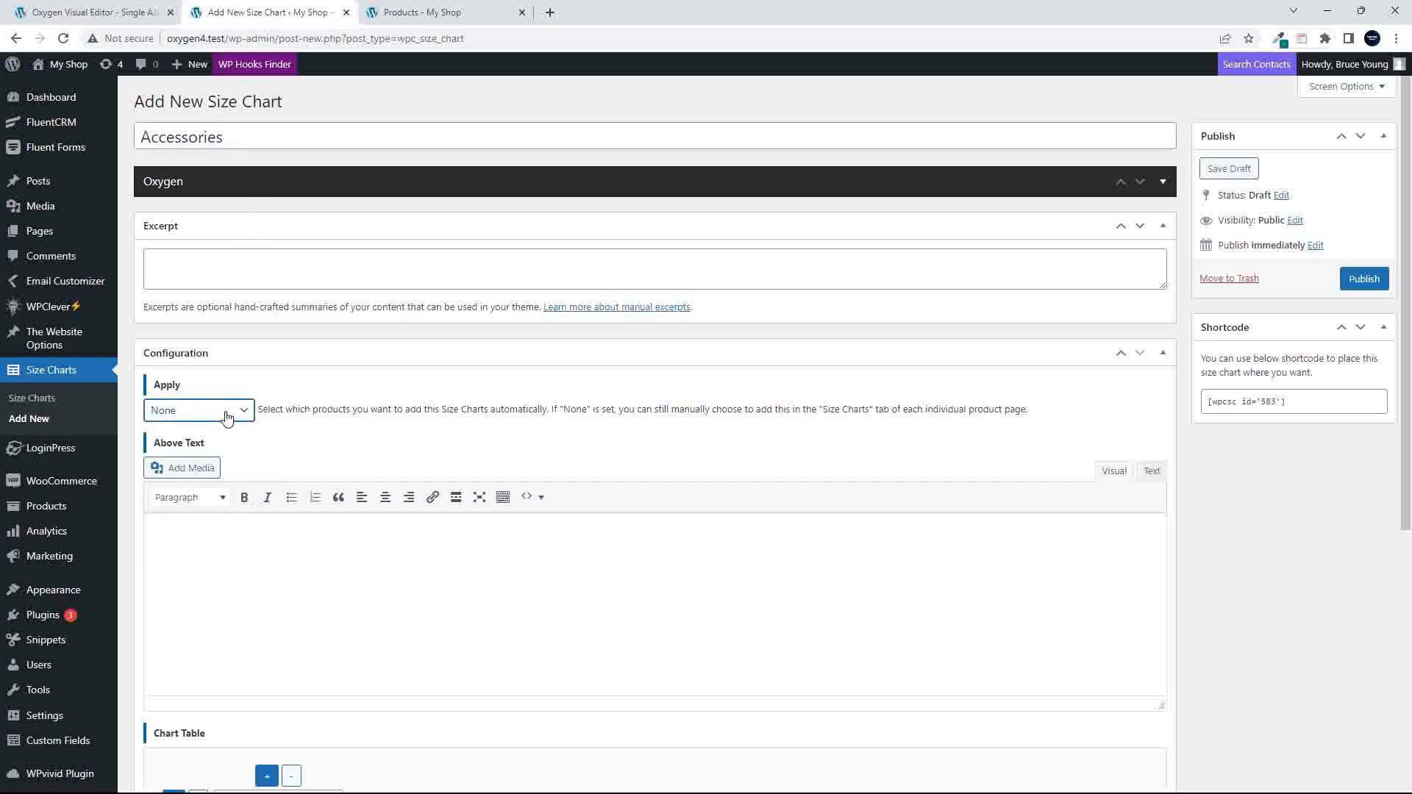
pyautogui.click(227, 416)
pyautogui.click(212, 478)
pyautogui.click(201, 450)
pyautogui.write('acc')
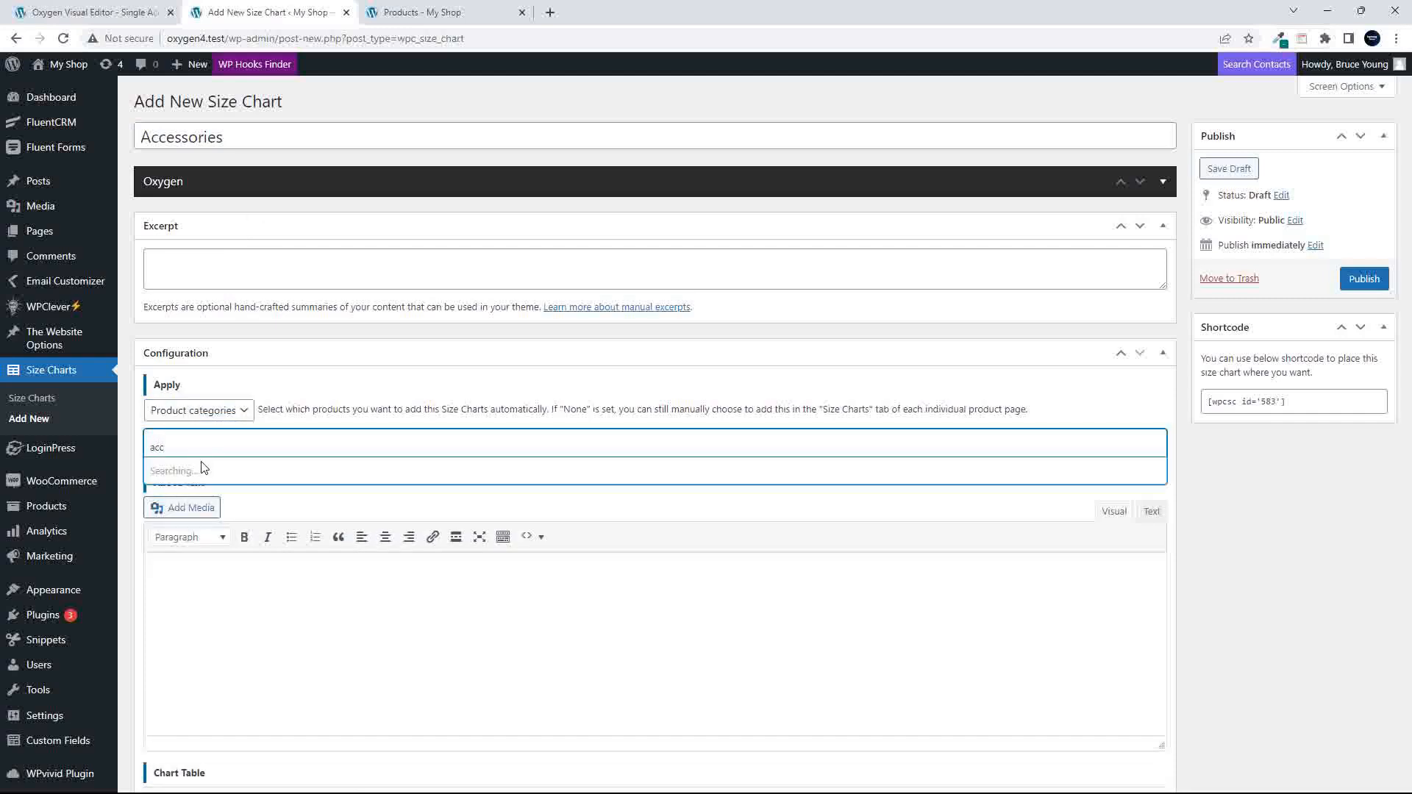
pyautogui.click(200, 469)
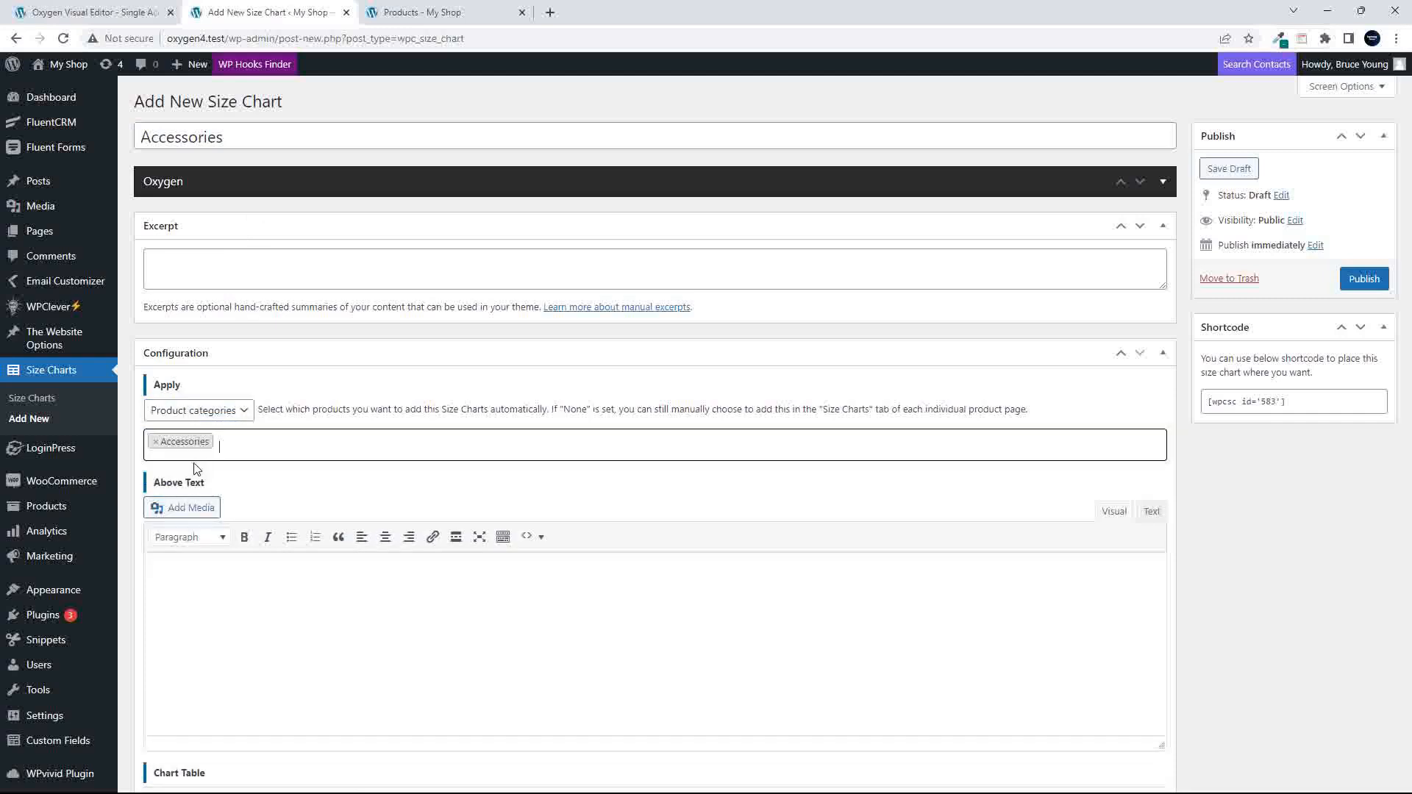
# - Change the size chart's title to "Accessories Sizes"
pyautogui.click(318, 607)
pyautogui.scroll(-3, 322, 609)
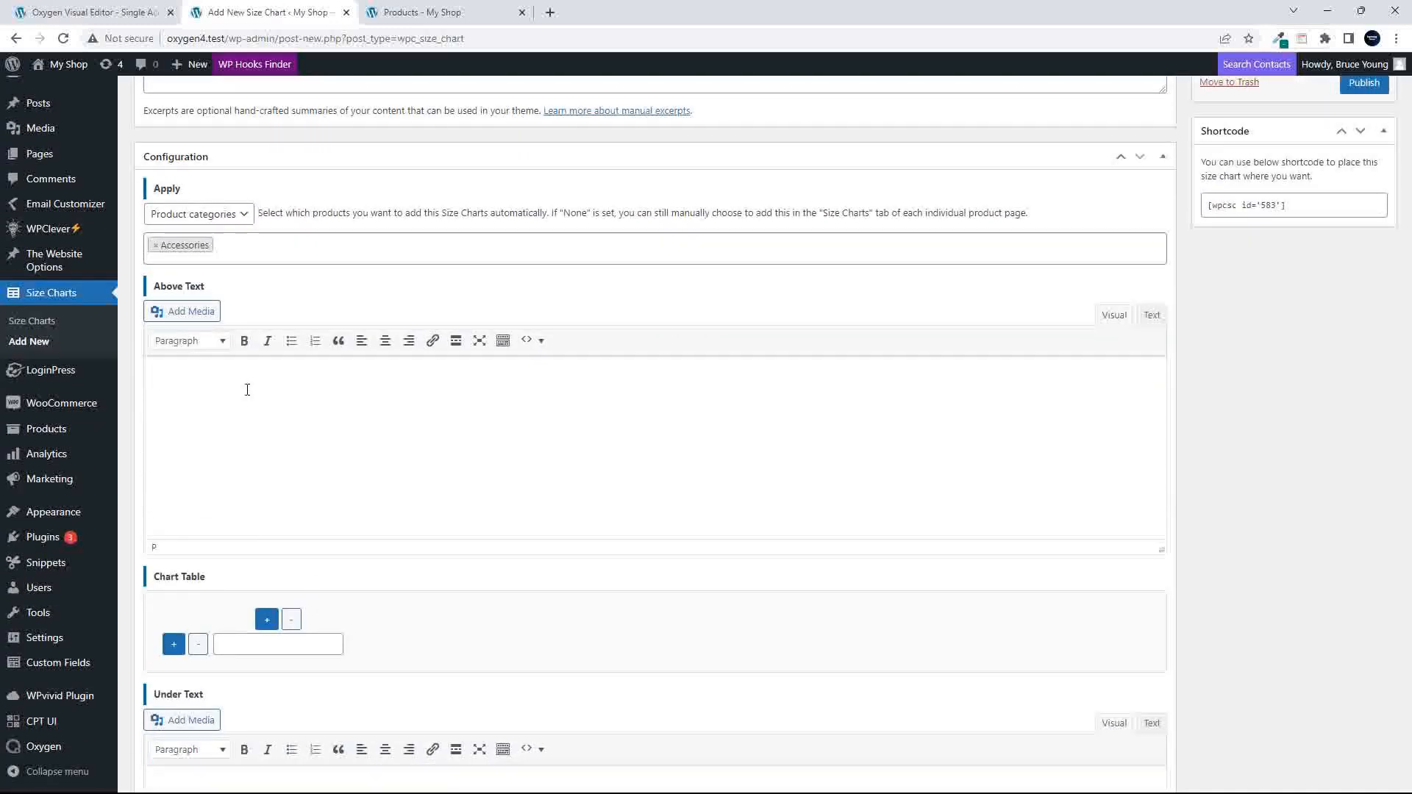
pyautogui.scroll(3, 247, 390)
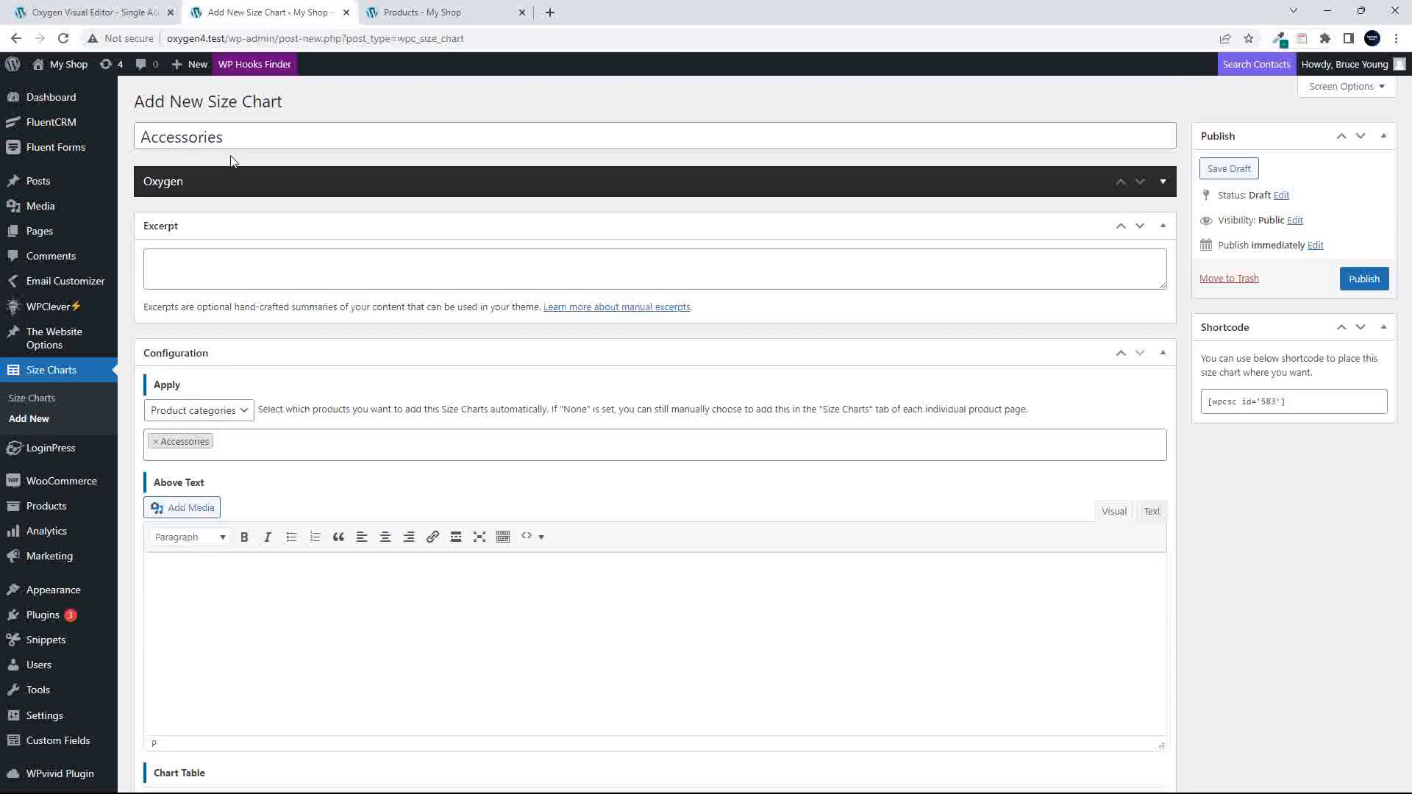
pyautogui.click(271, 138)
pyautogui.write('Sizes')
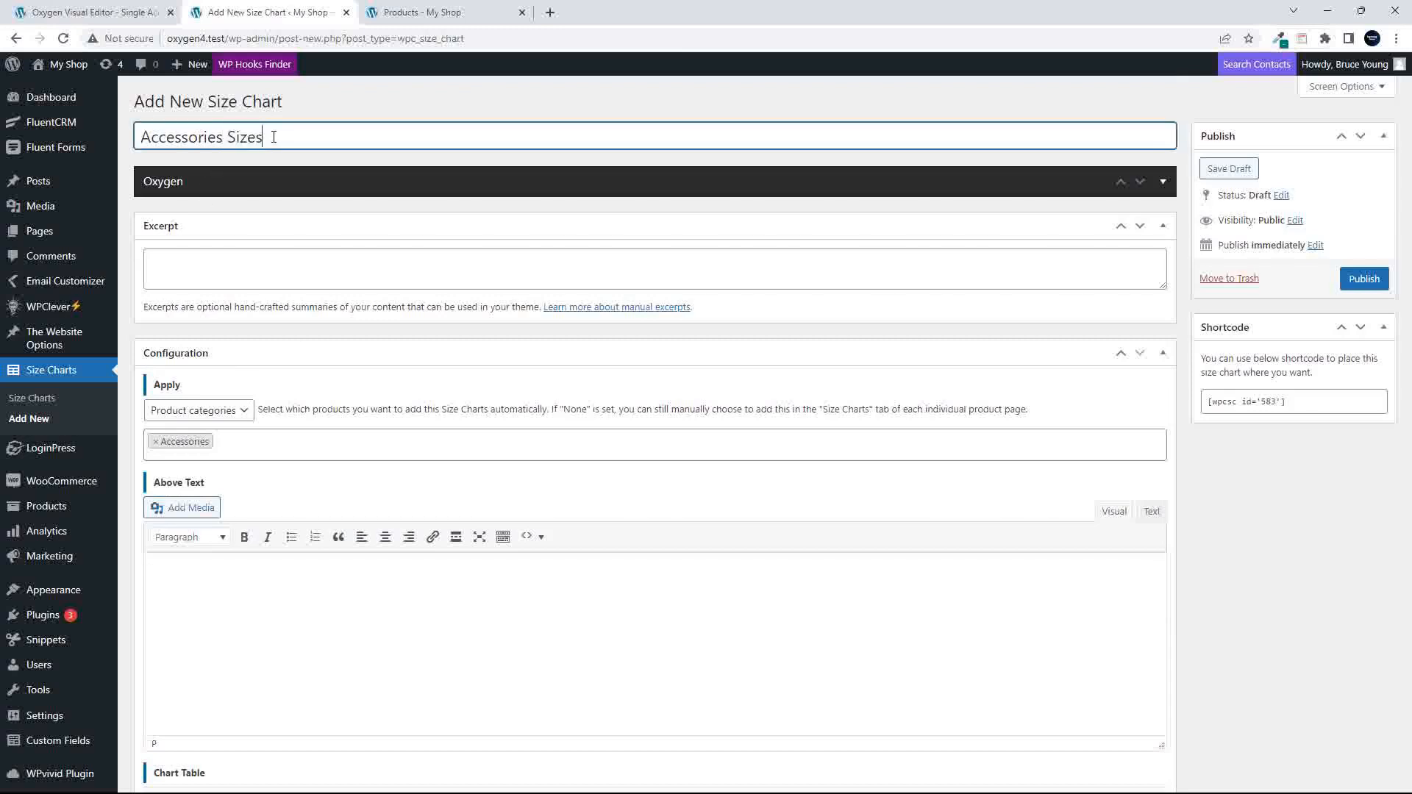
# - Enter "Add some before text" as the size chart's above text
pyautogui.click(241, 575)
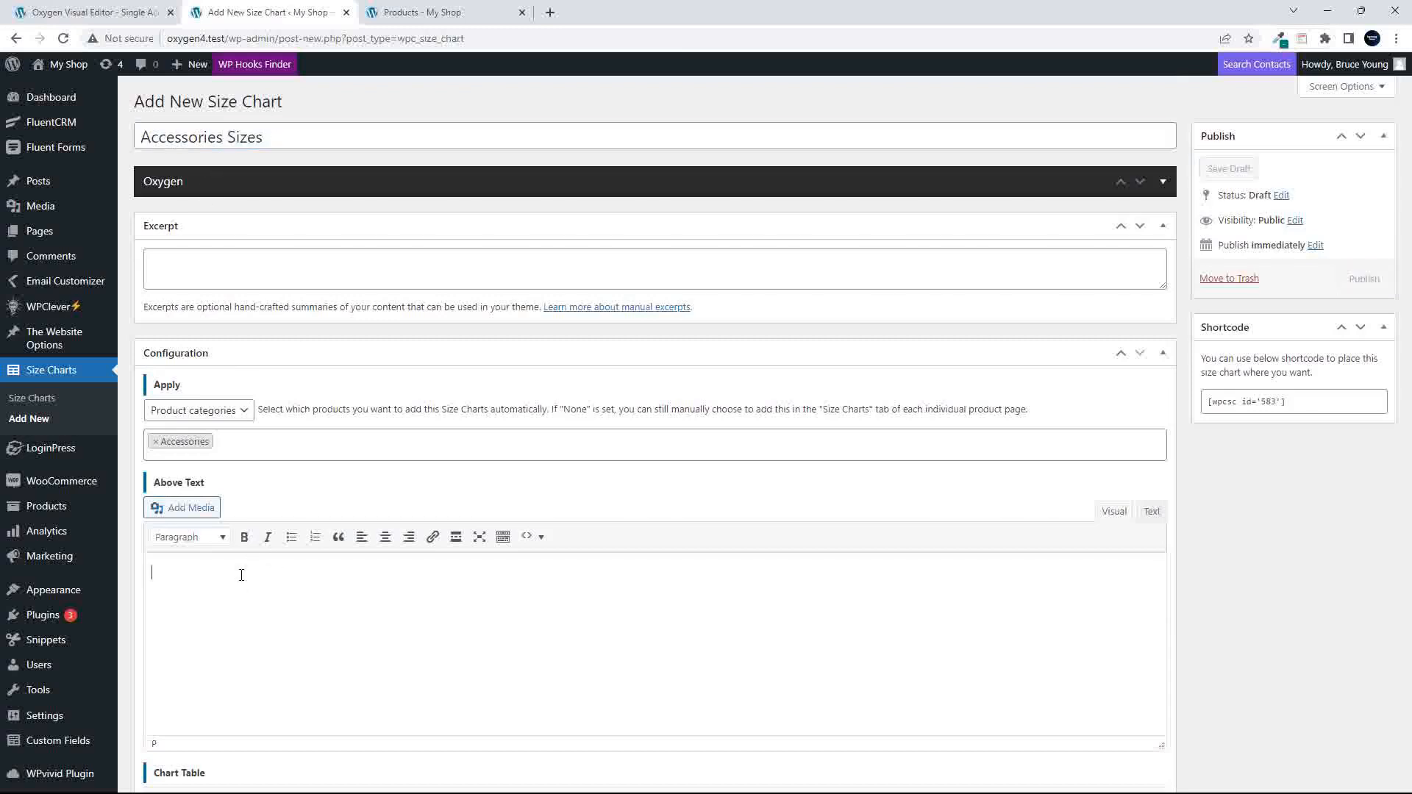
pyautogui.write('Add some be')
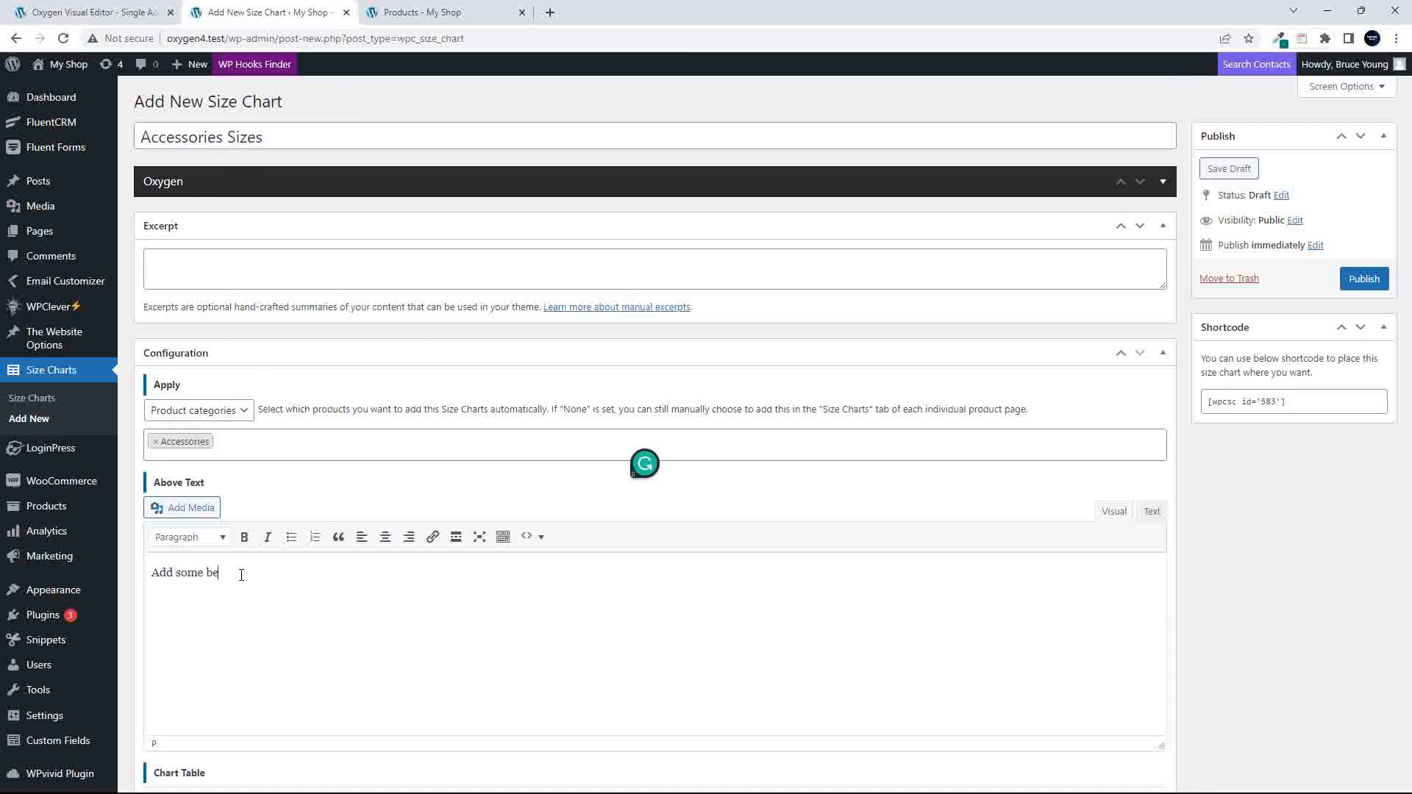
pyautogui.write('fore text')
# - Expand the chart table to two columns and three rows
pyautogui.scroll(-3, 243, 577)
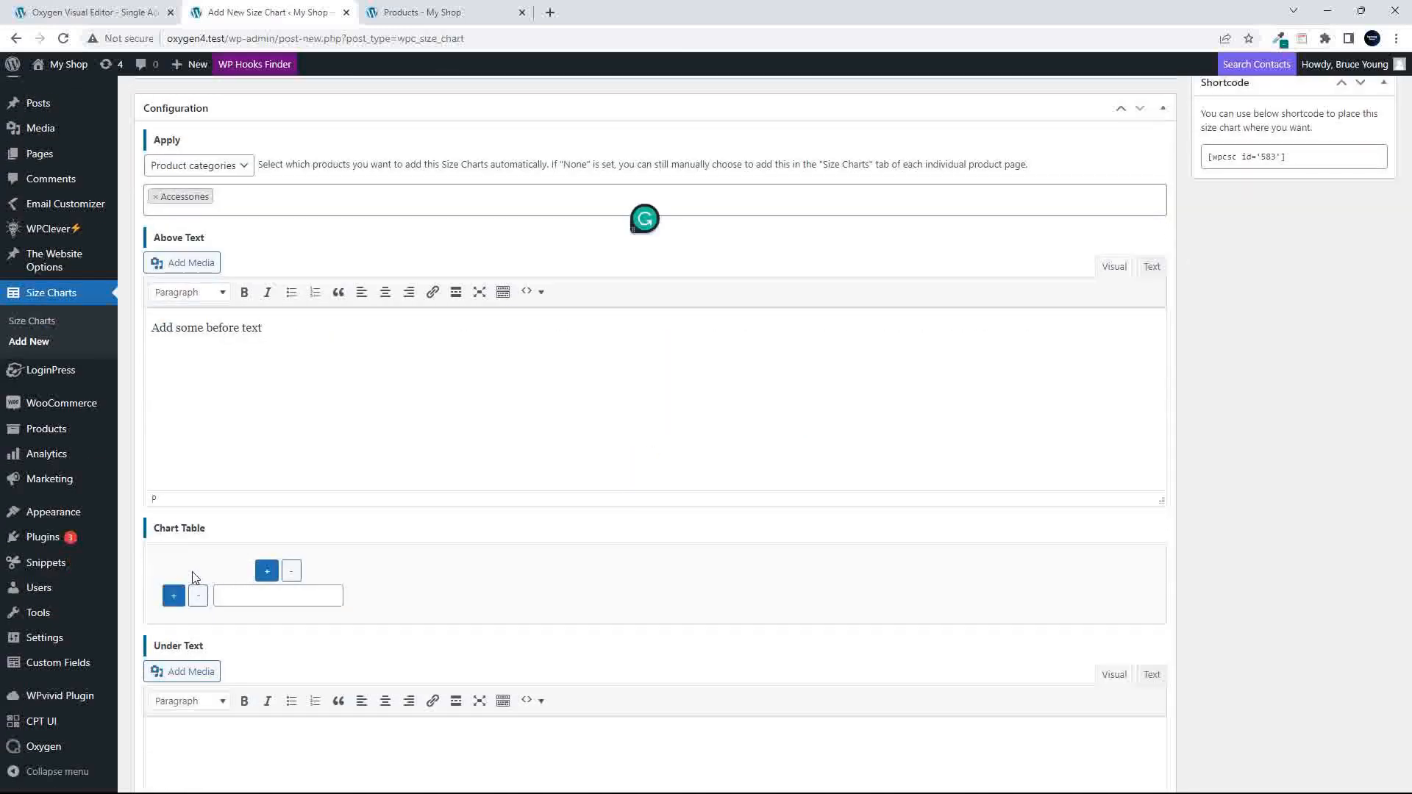
pyautogui.scroll(-2, 210, 576)
pyautogui.click(267, 425)
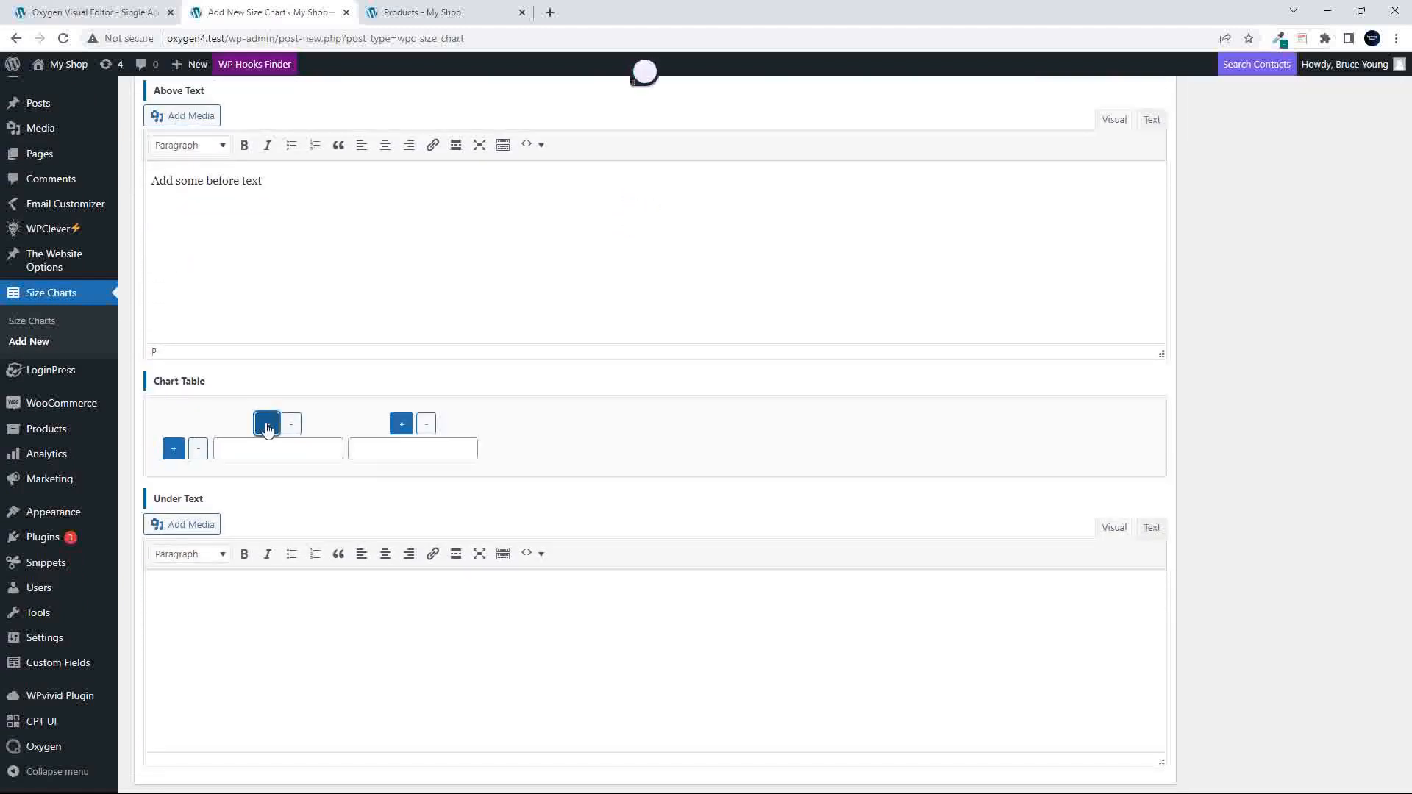
pyautogui.click(173, 448)
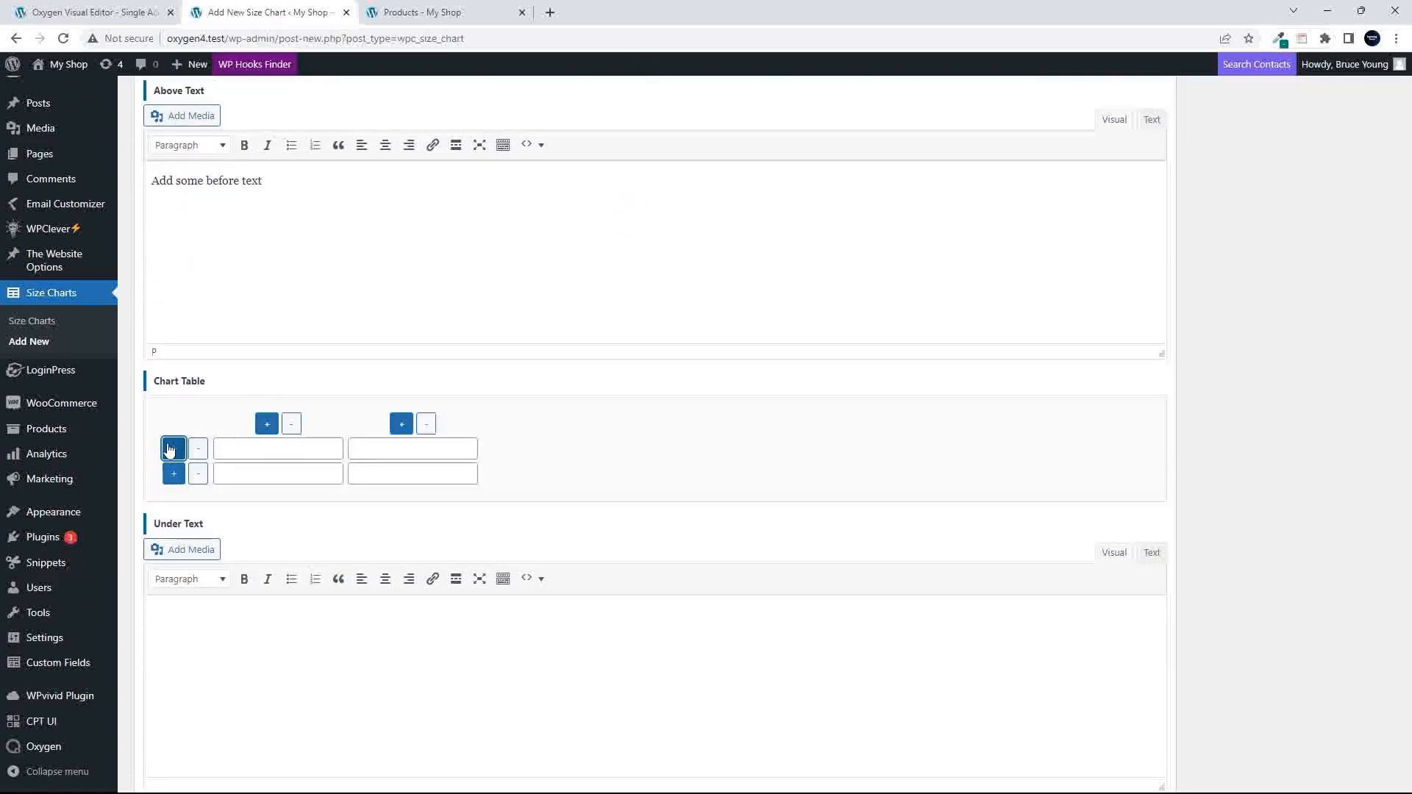
pyautogui.click(174, 449)
pyautogui.click(241, 450)
pyautogui.write('Country A')
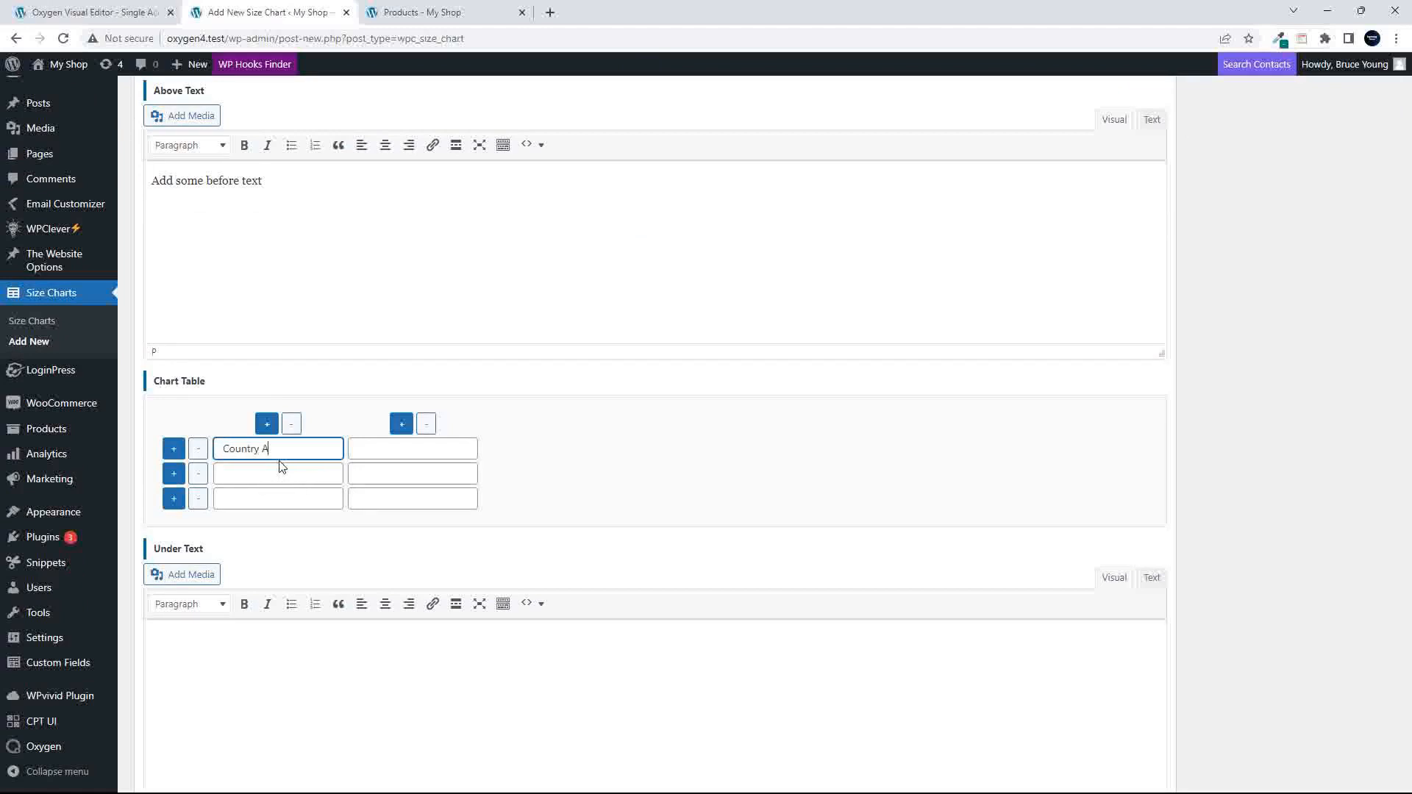
pyautogui.click(392, 449)
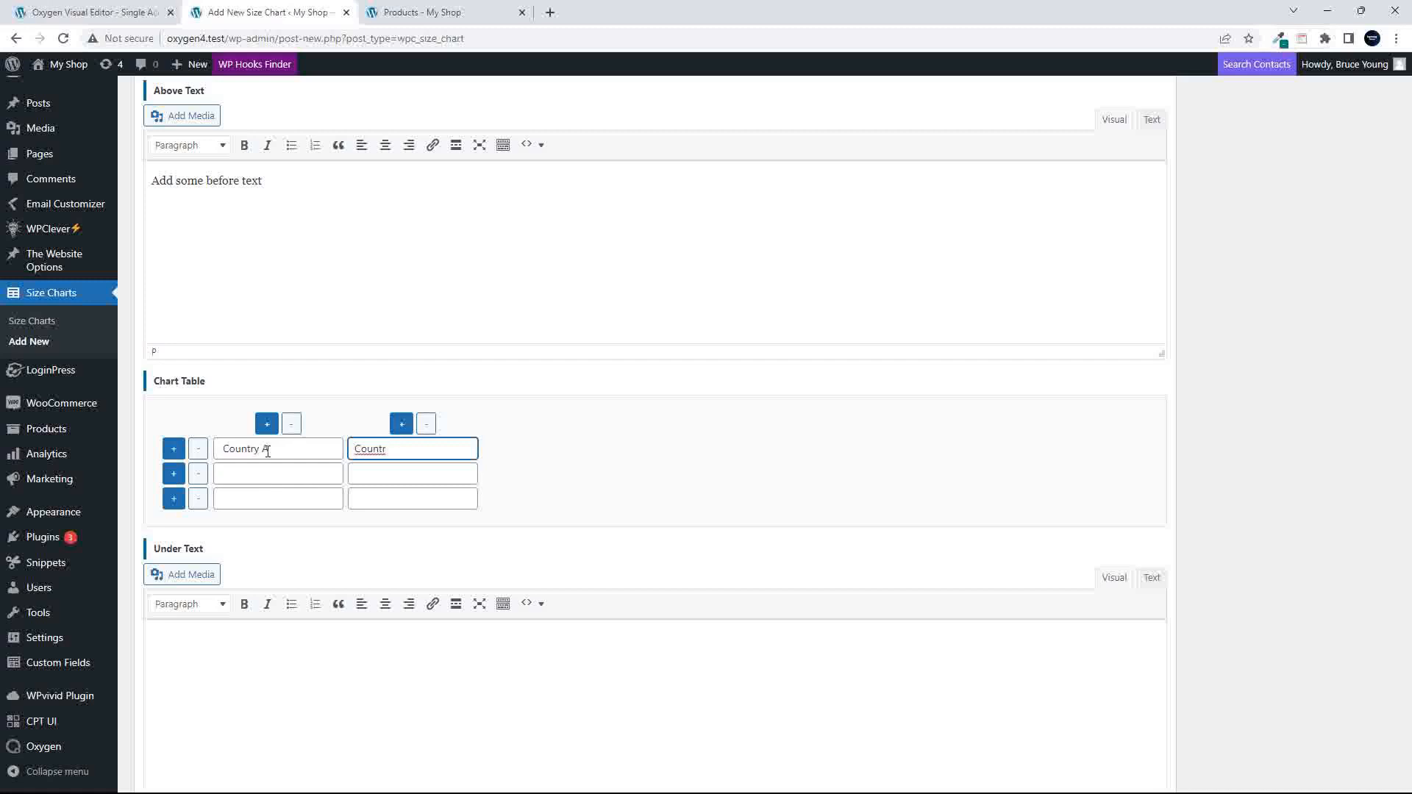
# - Set the chart table's header cells to "Description" and "Size", replacing the text already in them
pyautogui.moveTo(268, 452); pyautogui.dragTo(204, 448)
pyautogui.write('Siz')
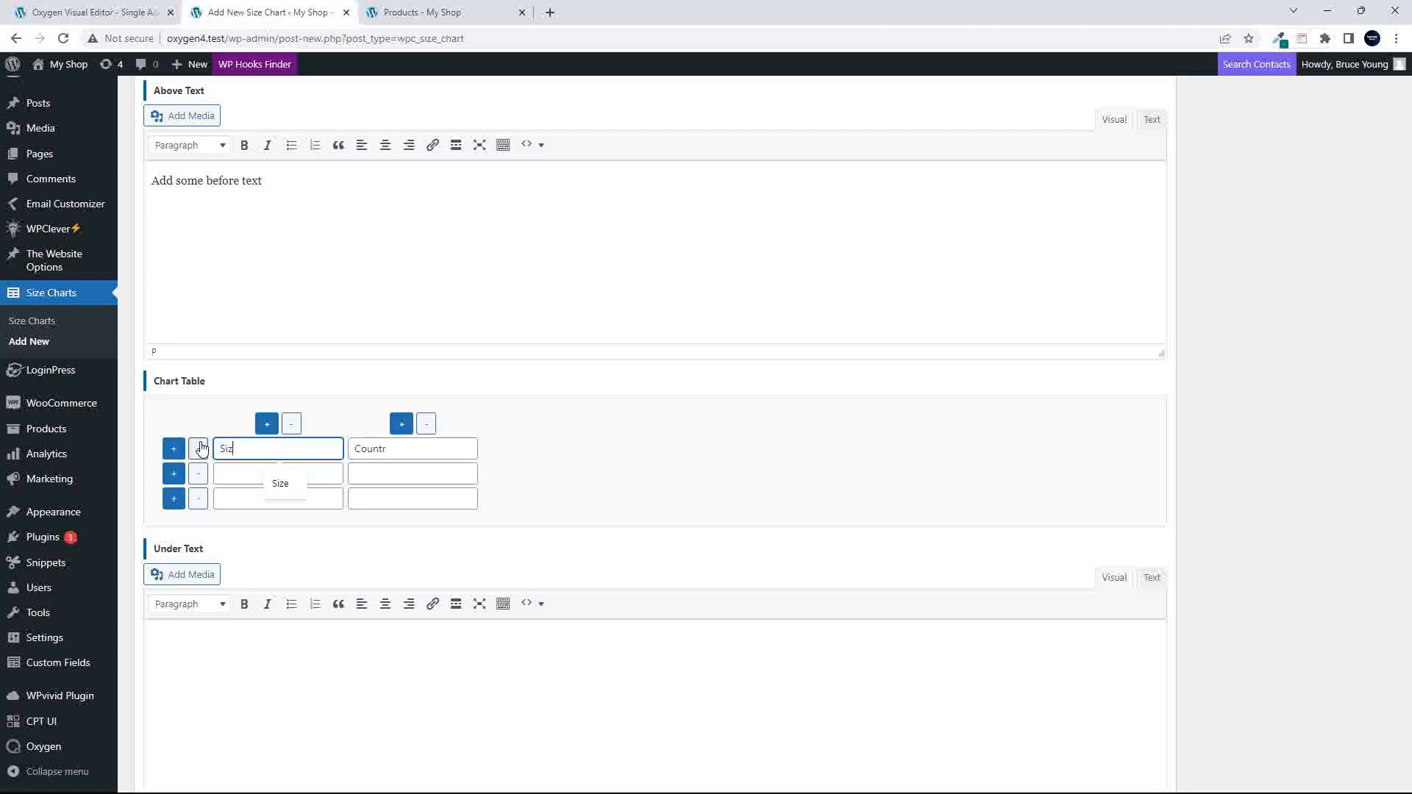
pyautogui.press('BackSpace')
pyautogui.press('BackSpace')
pyautogui.write('Descriptio')
pyautogui.click(426, 450)
pyautogui.hotkey('ctrl', 'a')
pyautogui.write('S')
pyautogui.click(296, 479)
pyautogui.write('US')
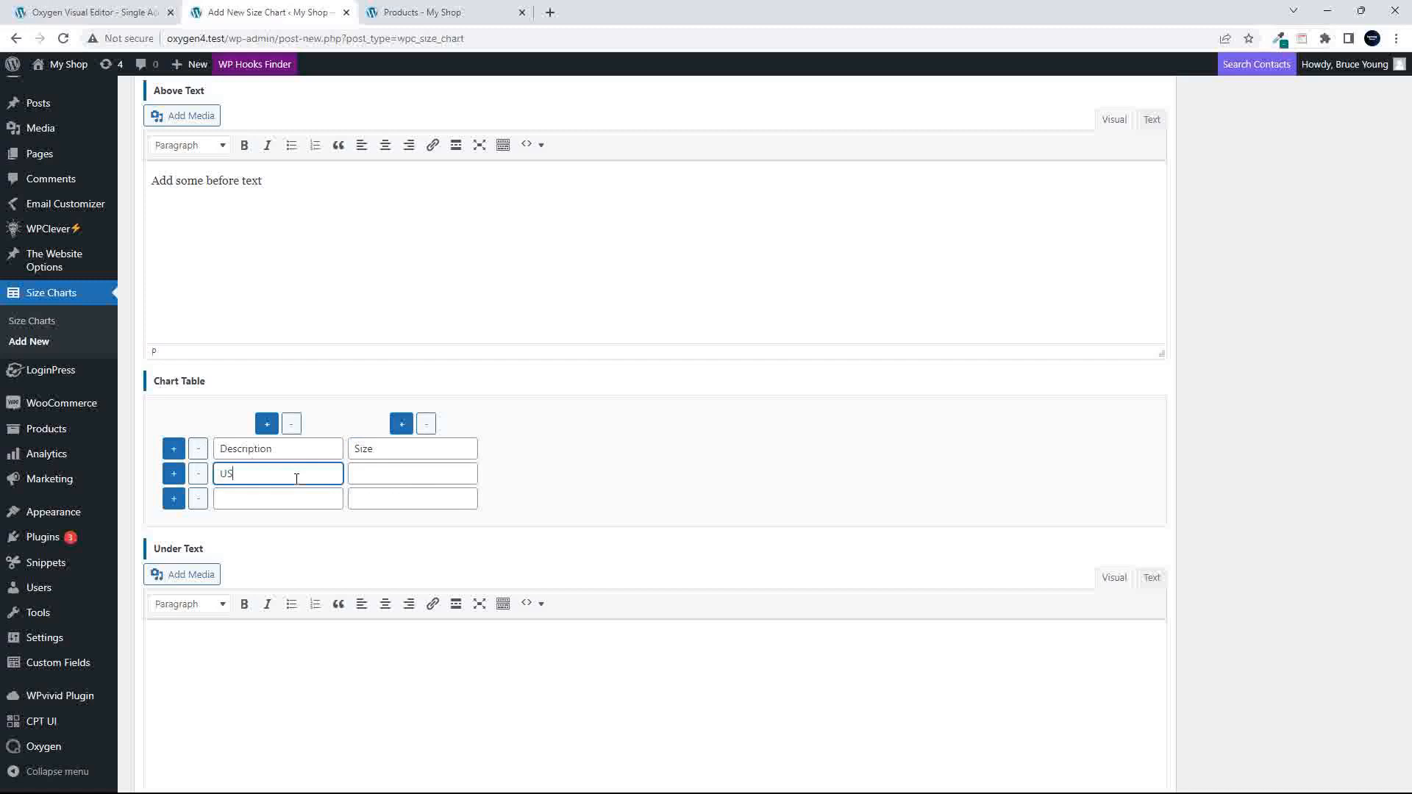
pyautogui.click(269, 499)
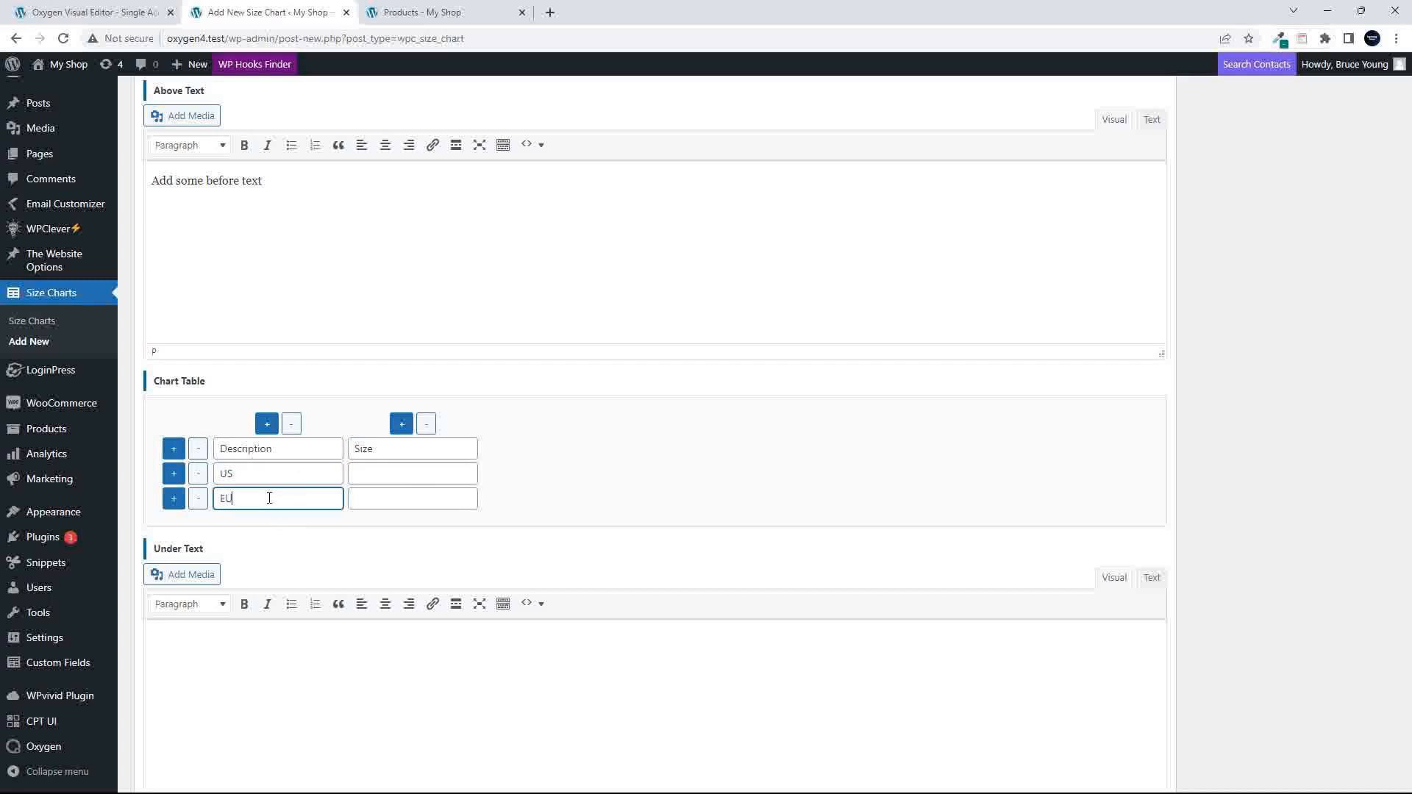
pyautogui.click(254, 476)
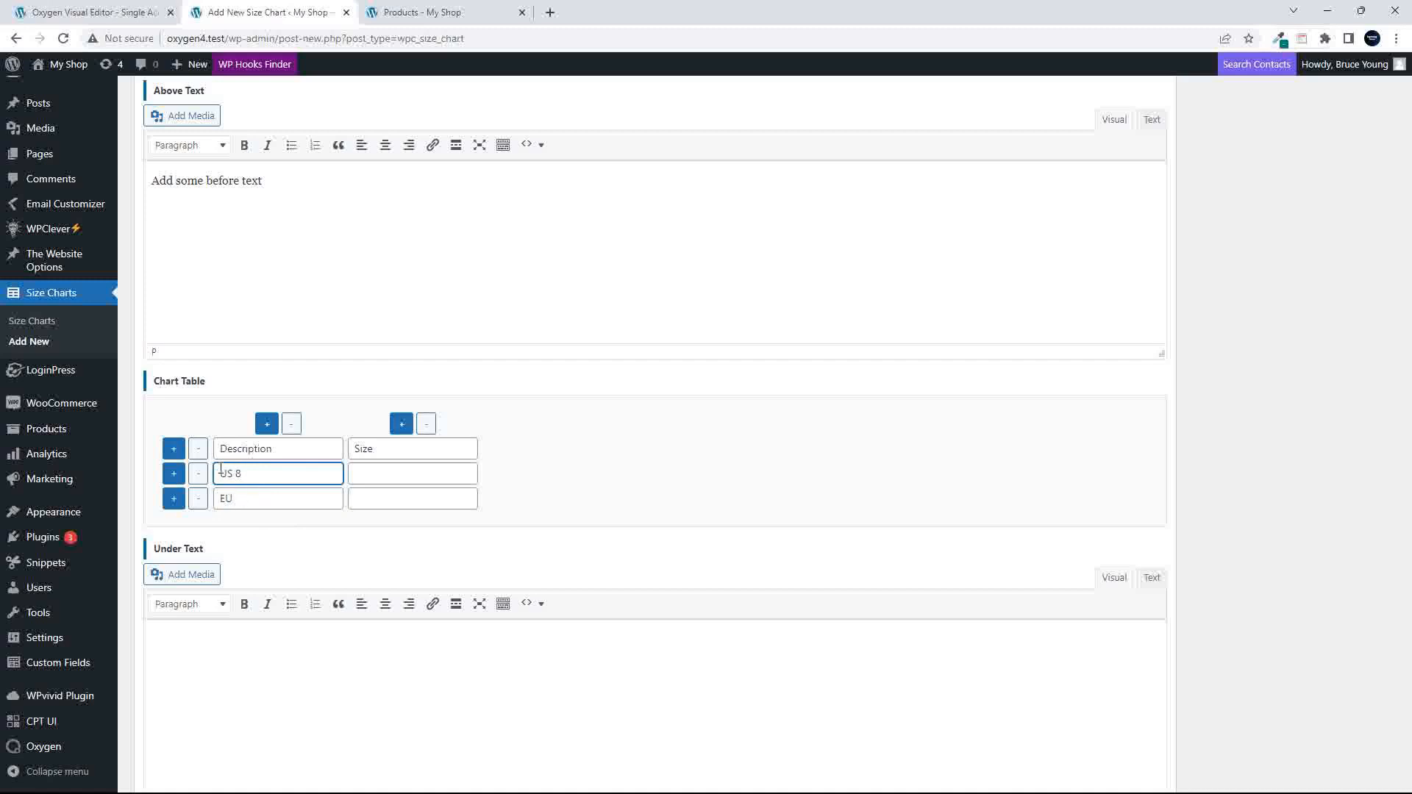
# - Set the two cells below the Description header to "Medium" and "Large"
pyautogui.moveTo(220, 471); pyautogui.dragTo(274, 475)
pyautogui.write('Medium')
pyautogui.moveTo(236, 502); pyautogui.dragTo(219, 501)
pyautogui.write('Large')
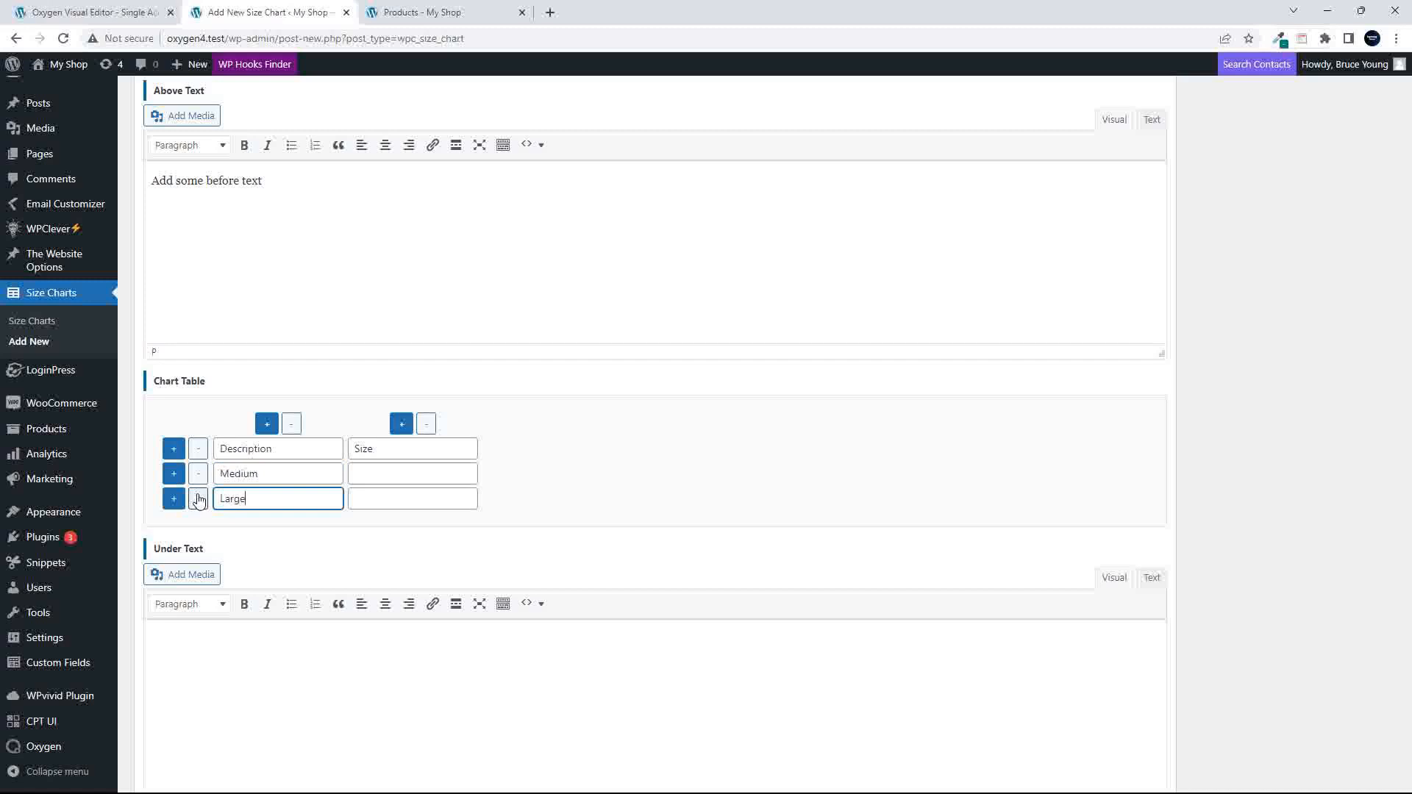
# - Change the Size header to "Size US" and enter 38 for Medium and 40 for Large
pyautogui.click(395, 450)
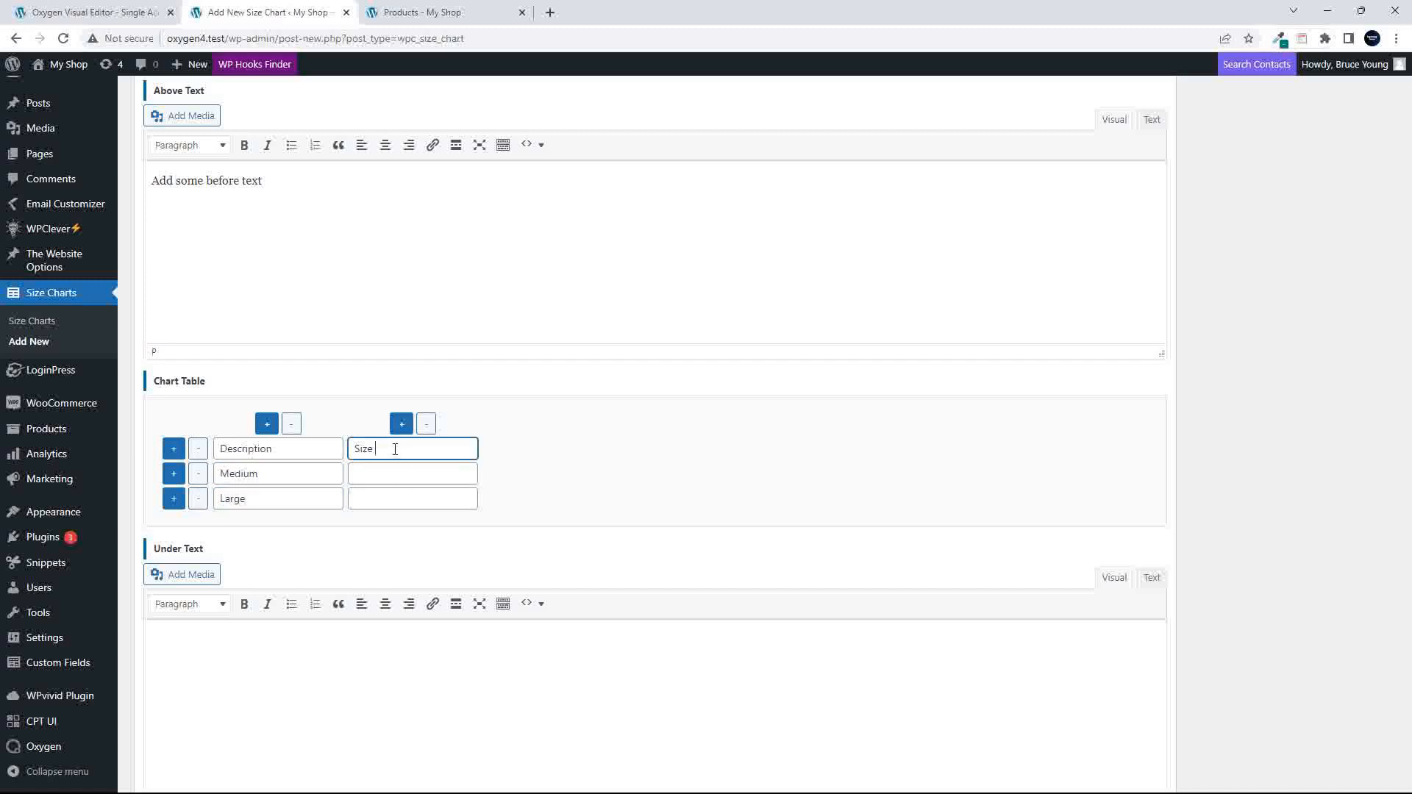
pyautogui.click(387, 473)
pyautogui.click(380, 503)
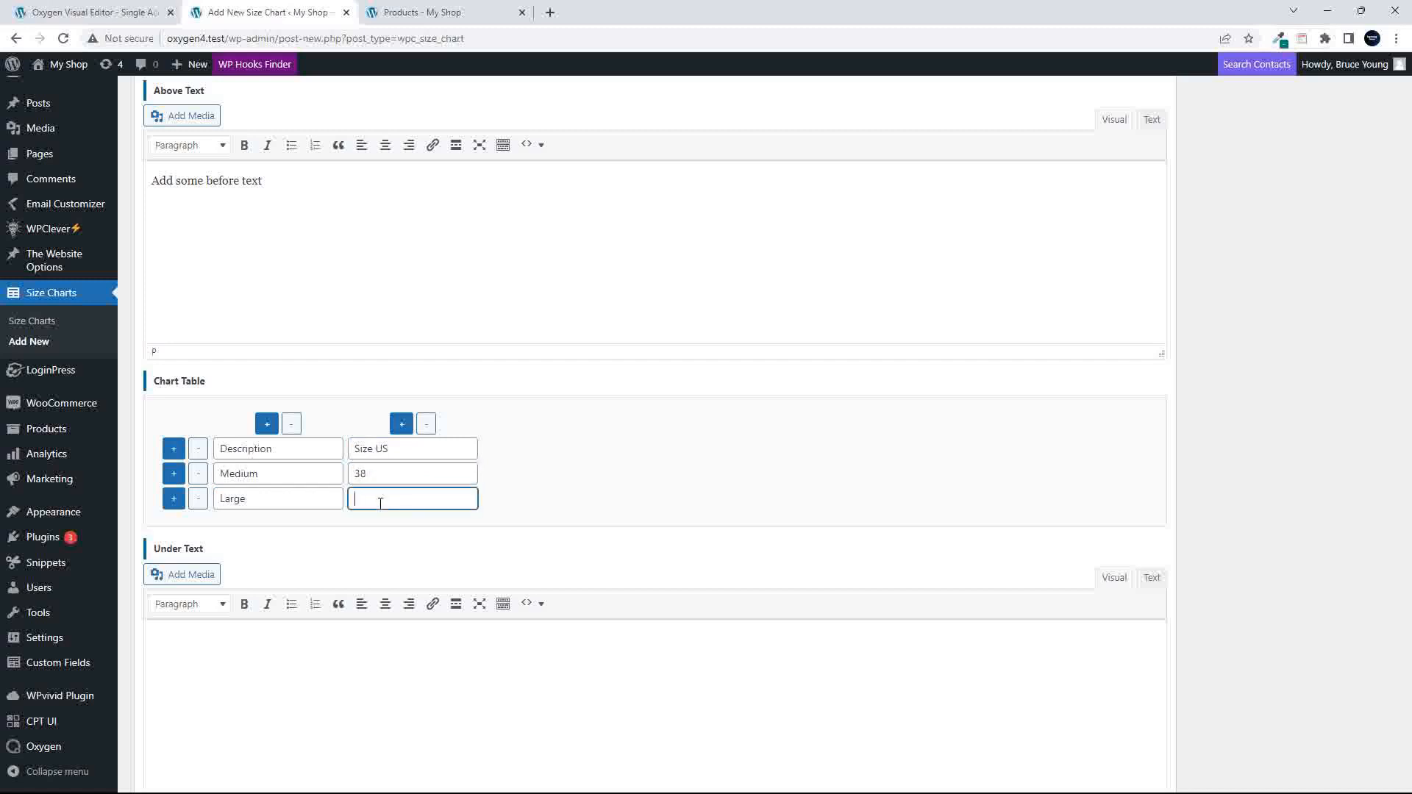
pyautogui.write('40')
# - Add a third column headed "Size UK" to the chart table and enter 7 for Medium
pyautogui.click(401, 424)
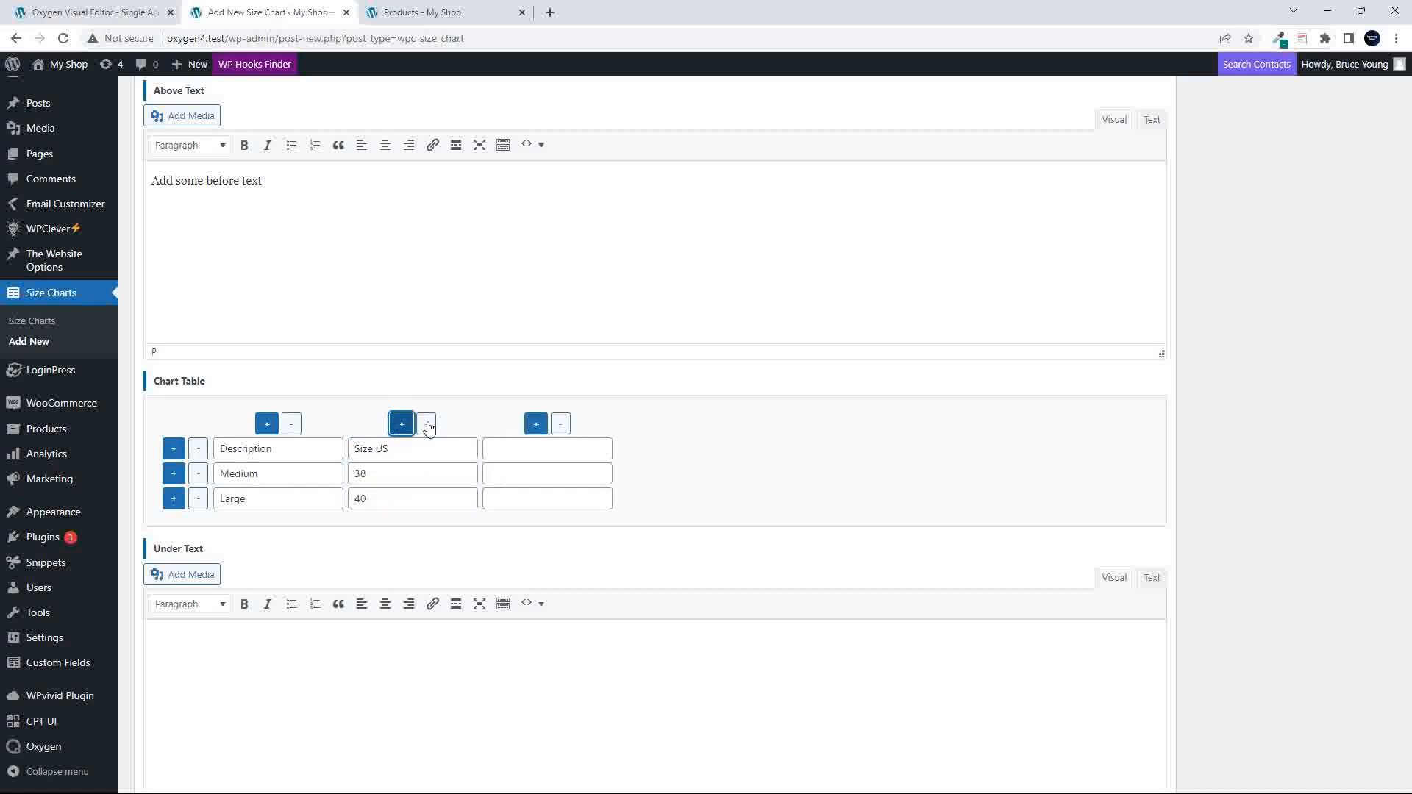
pyautogui.click(518, 446)
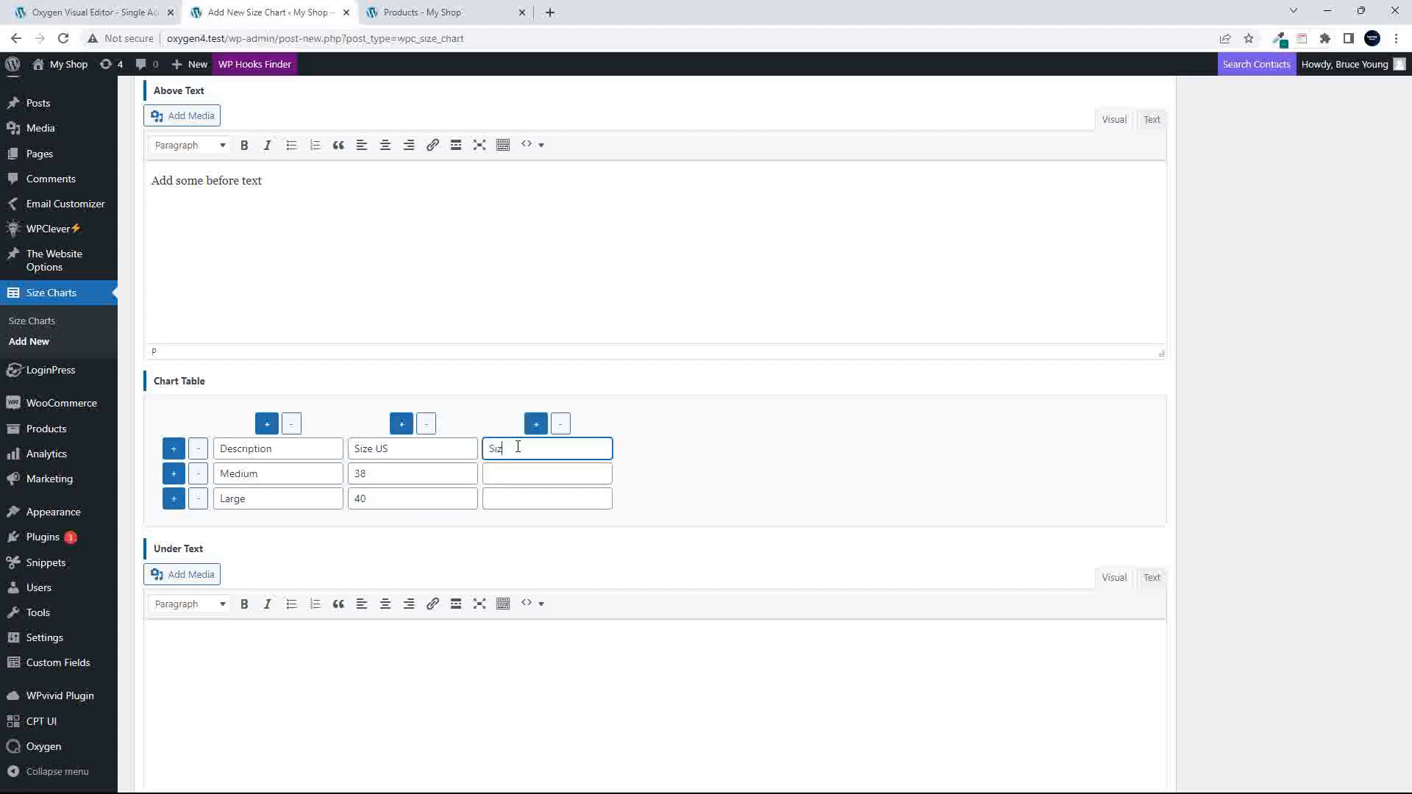
pyautogui.click(513, 475)
pyautogui.click(505, 500)
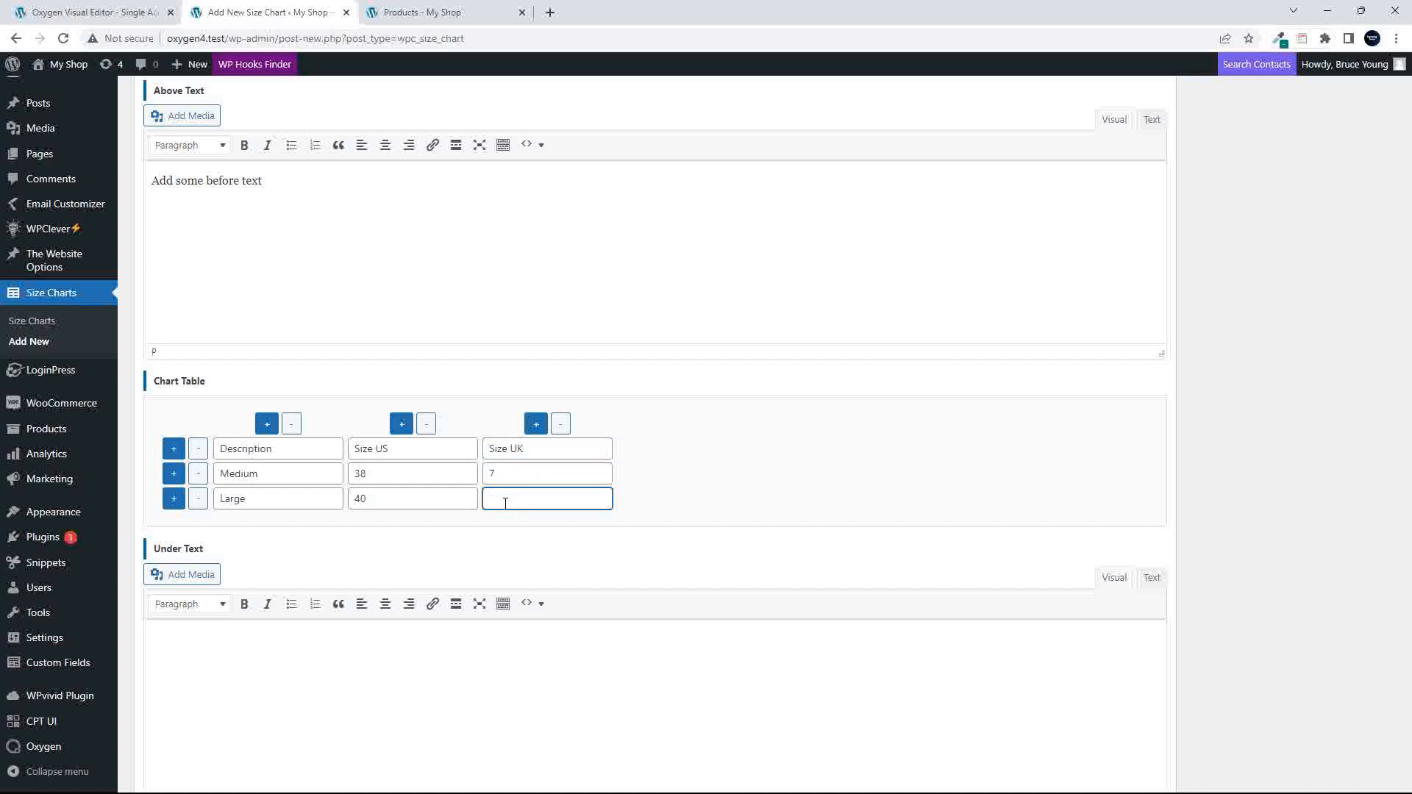
# - Enter "Add some after" wording as the under text and publish the size chart
pyautogui.click(335, 643)
pyautogui.write('Add')
pyautogui.write('me after')
pyautogui.scroll(5, 400, 268)
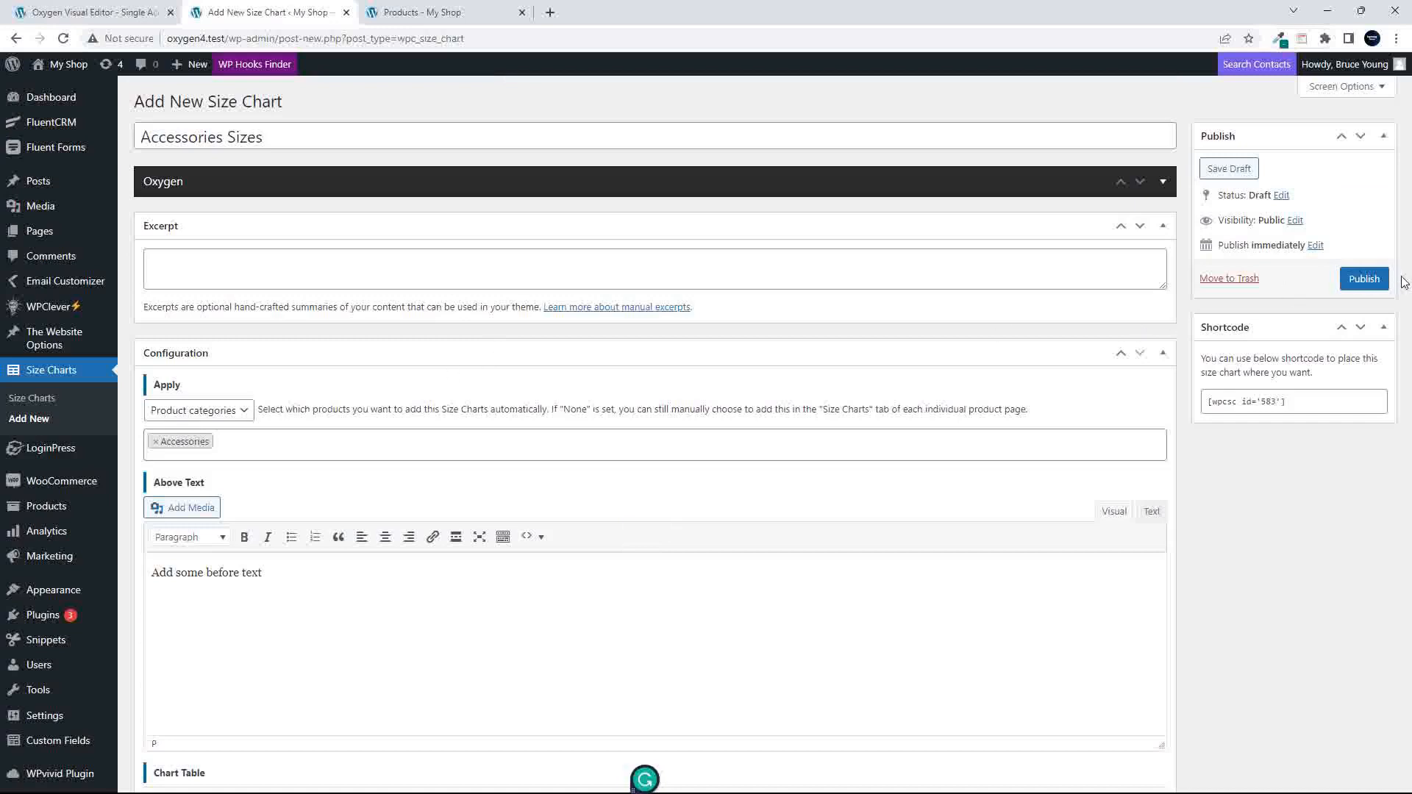
pyautogui.click(1365, 279)
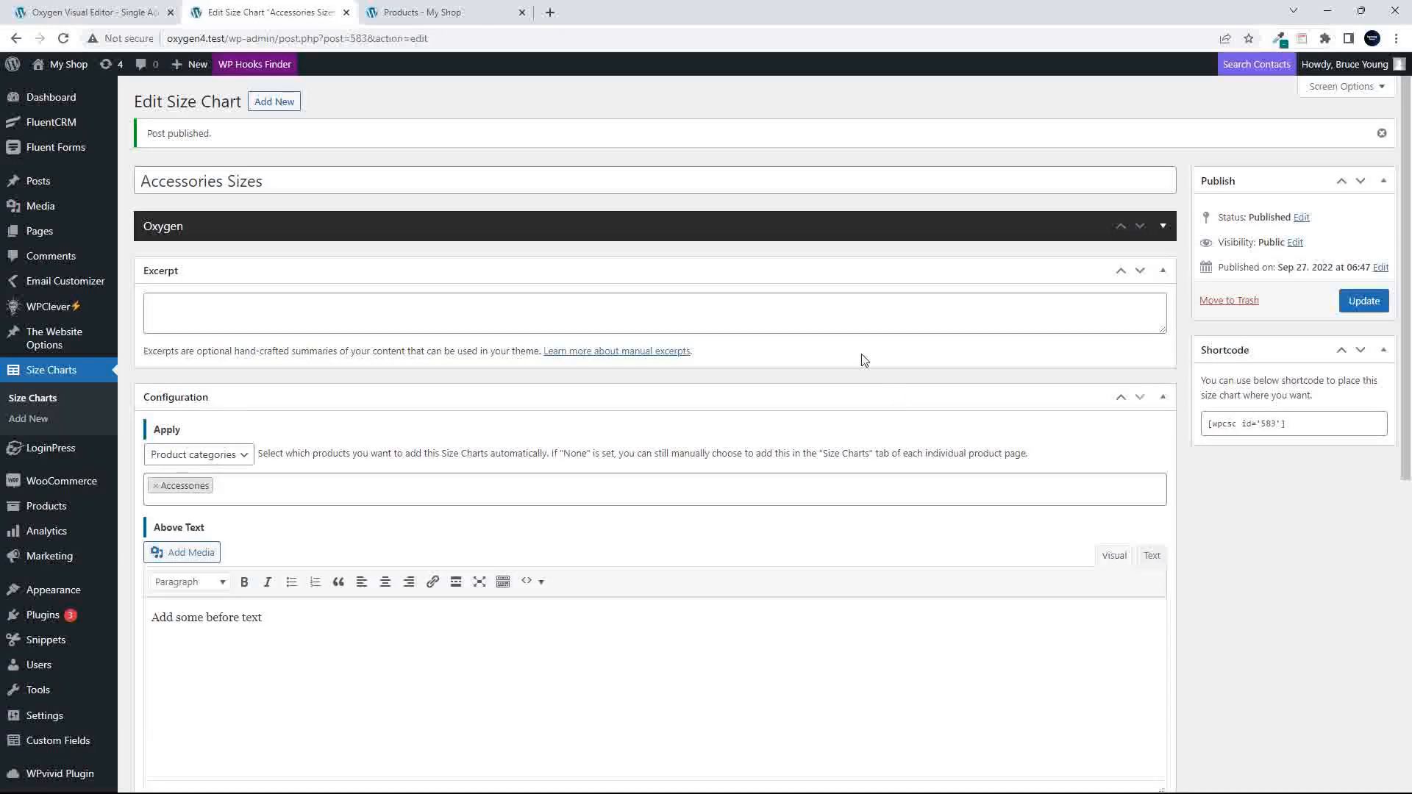
# - Open the Belt product page from the shop to check how the size chart appears there
pyautogui.click(409, 16)
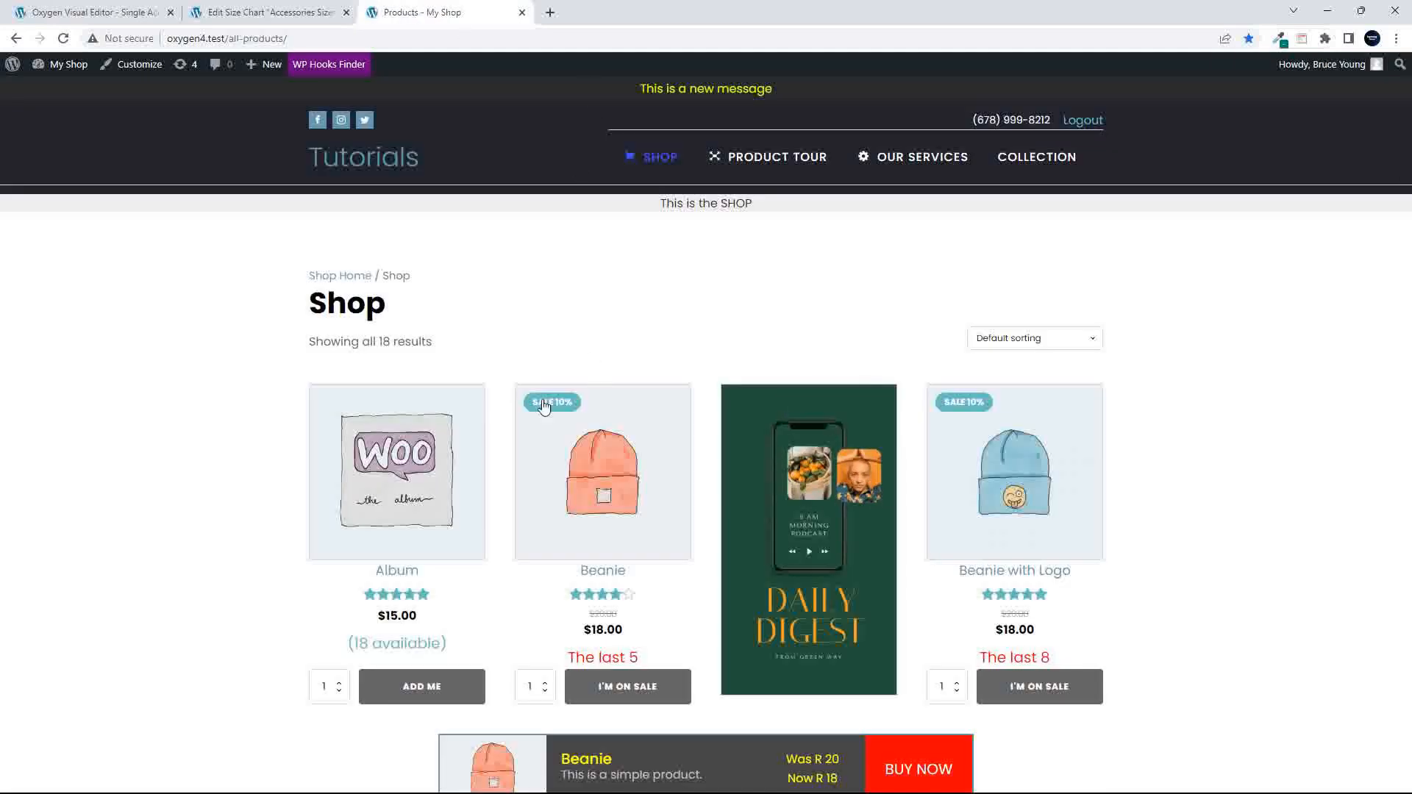
pyautogui.scroll(-10, 485, 499)
pyautogui.click(481, 208)
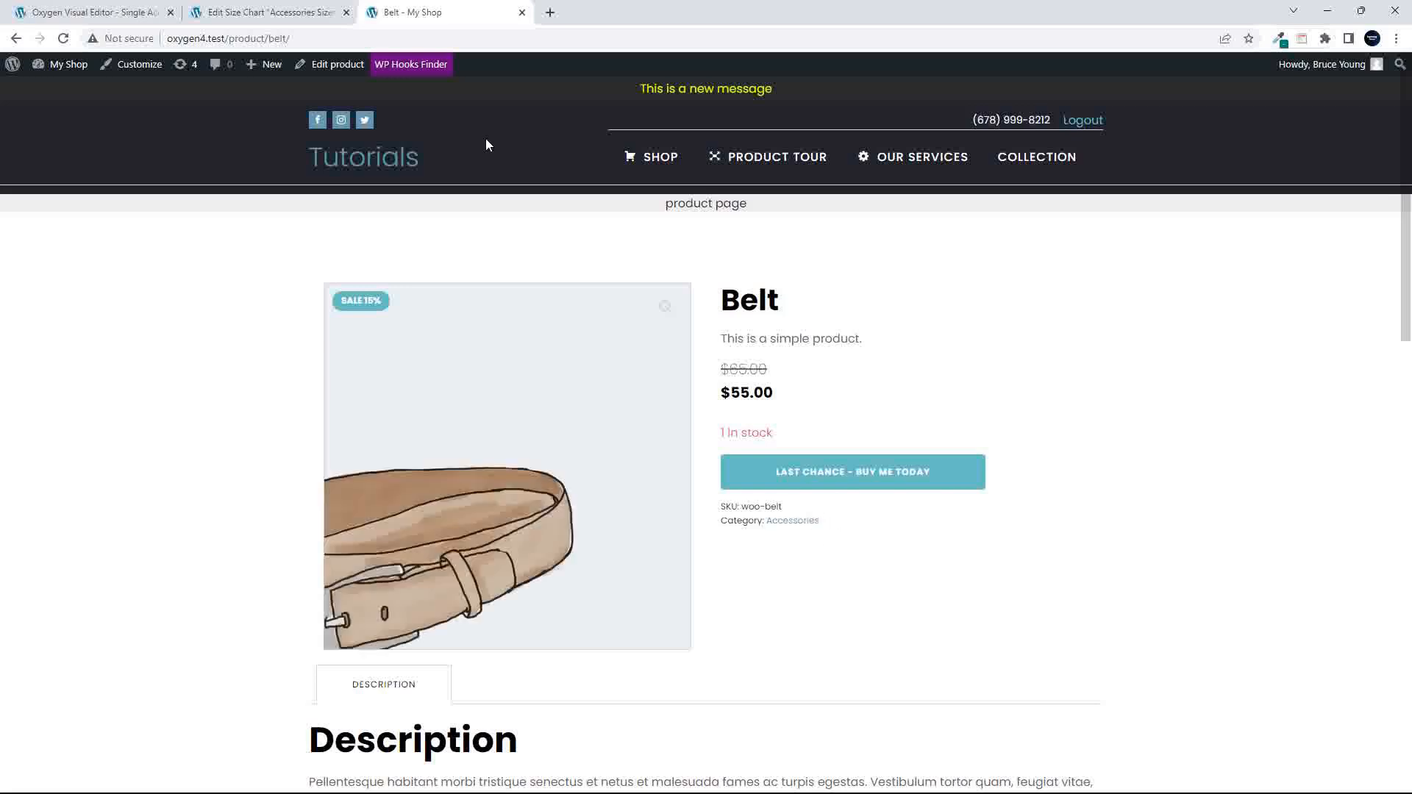
# - Copy the Accessories Sizes chart's shortcode [wpcsc id='583'] and return to the Belt product page
pyautogui.click(285, 13)
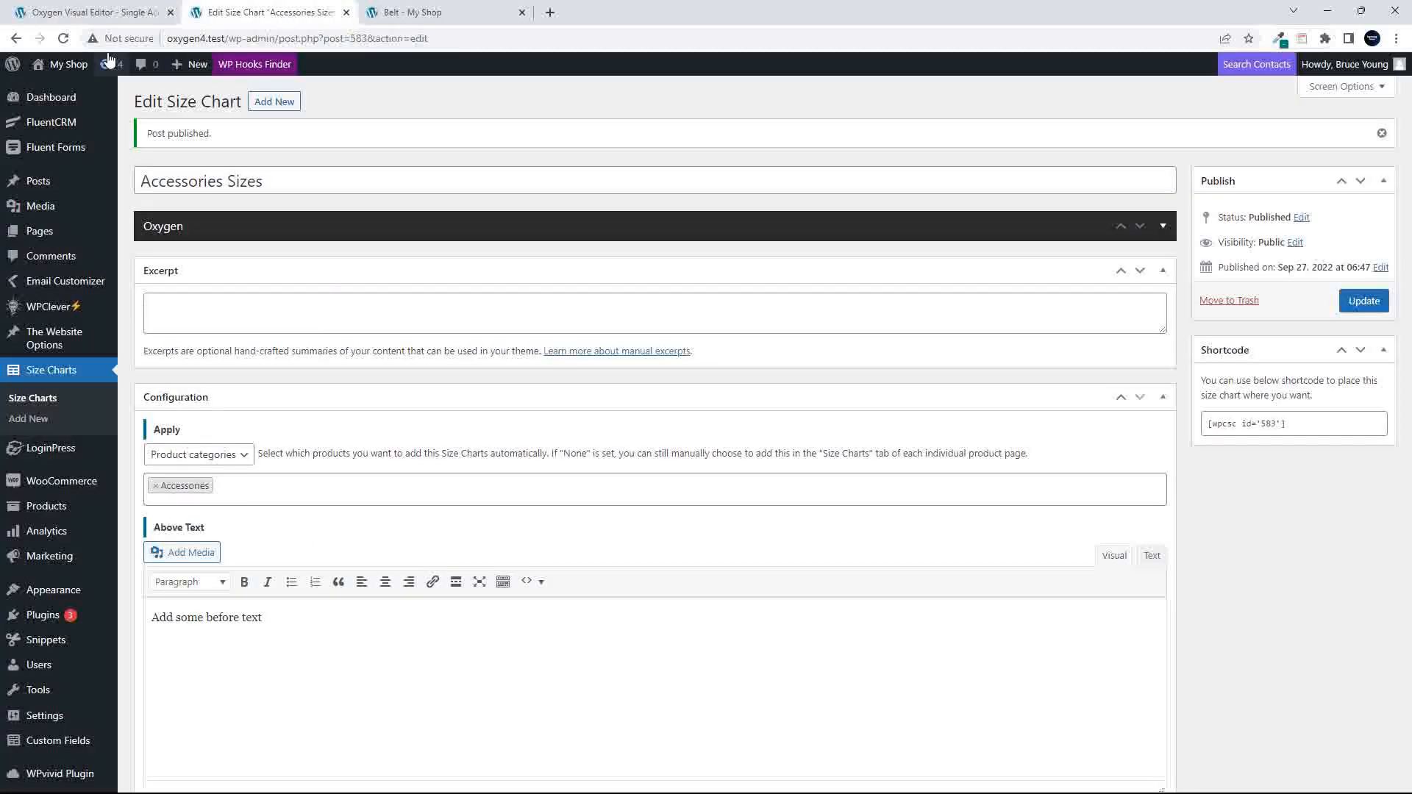
pyautogui.moveTo(1313, 429); pyautogui.dragTo(1226, 432)
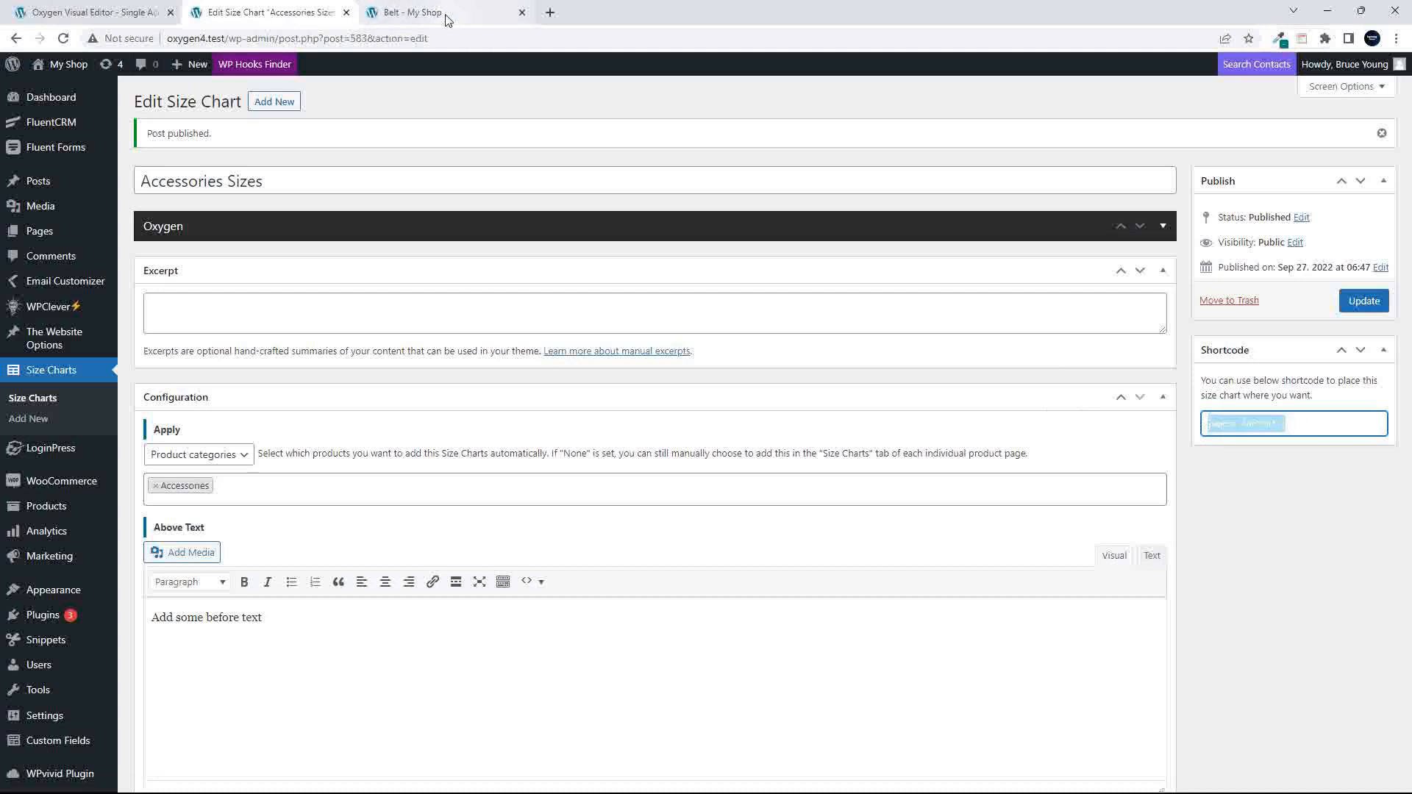
pyautogui.click(445, 14)
# - Switch to the Oxygen accessories template and add a Shortcode element below the product excerpt
pyautogui.click(92, 11)
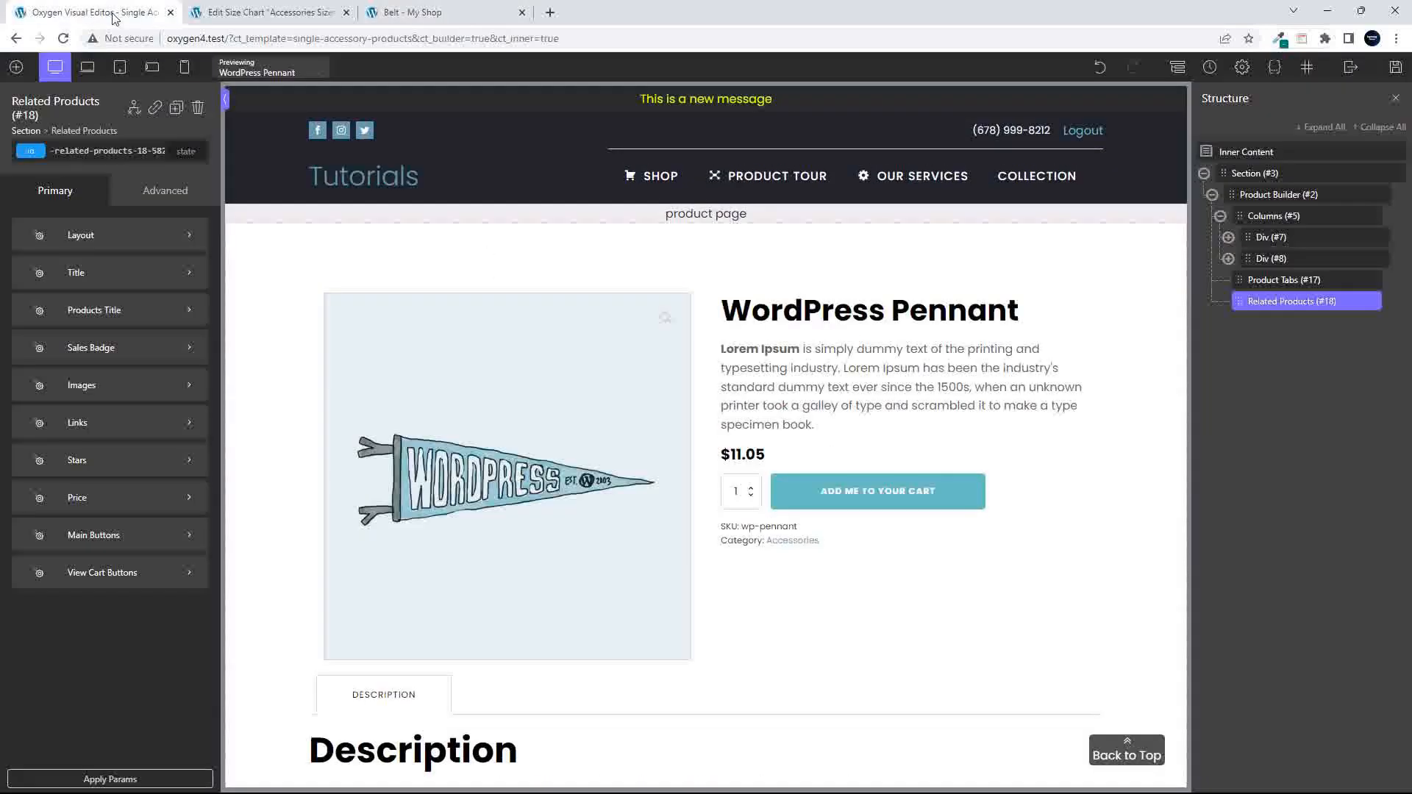
pyautogui.click(775, 419)
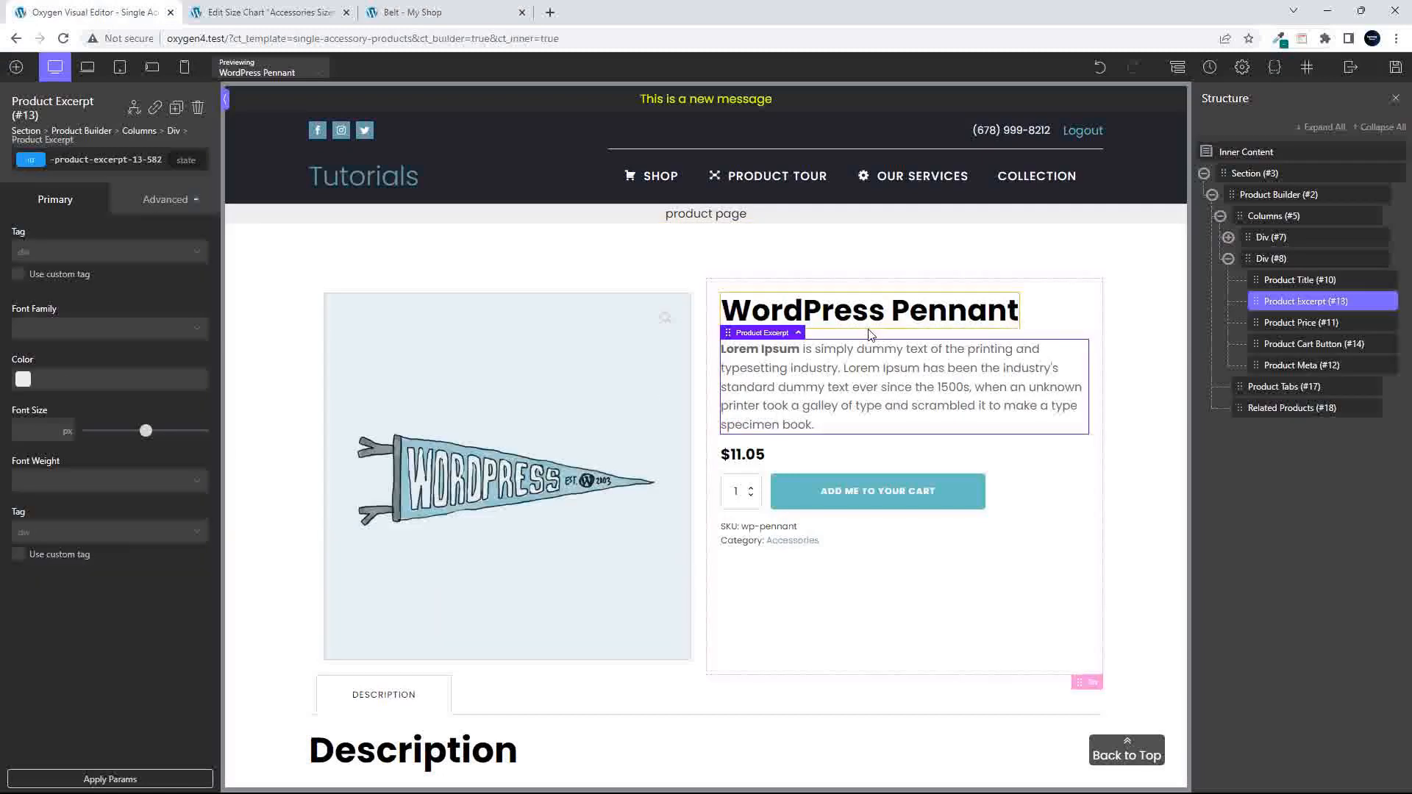
pyautogui.click(16, 68)
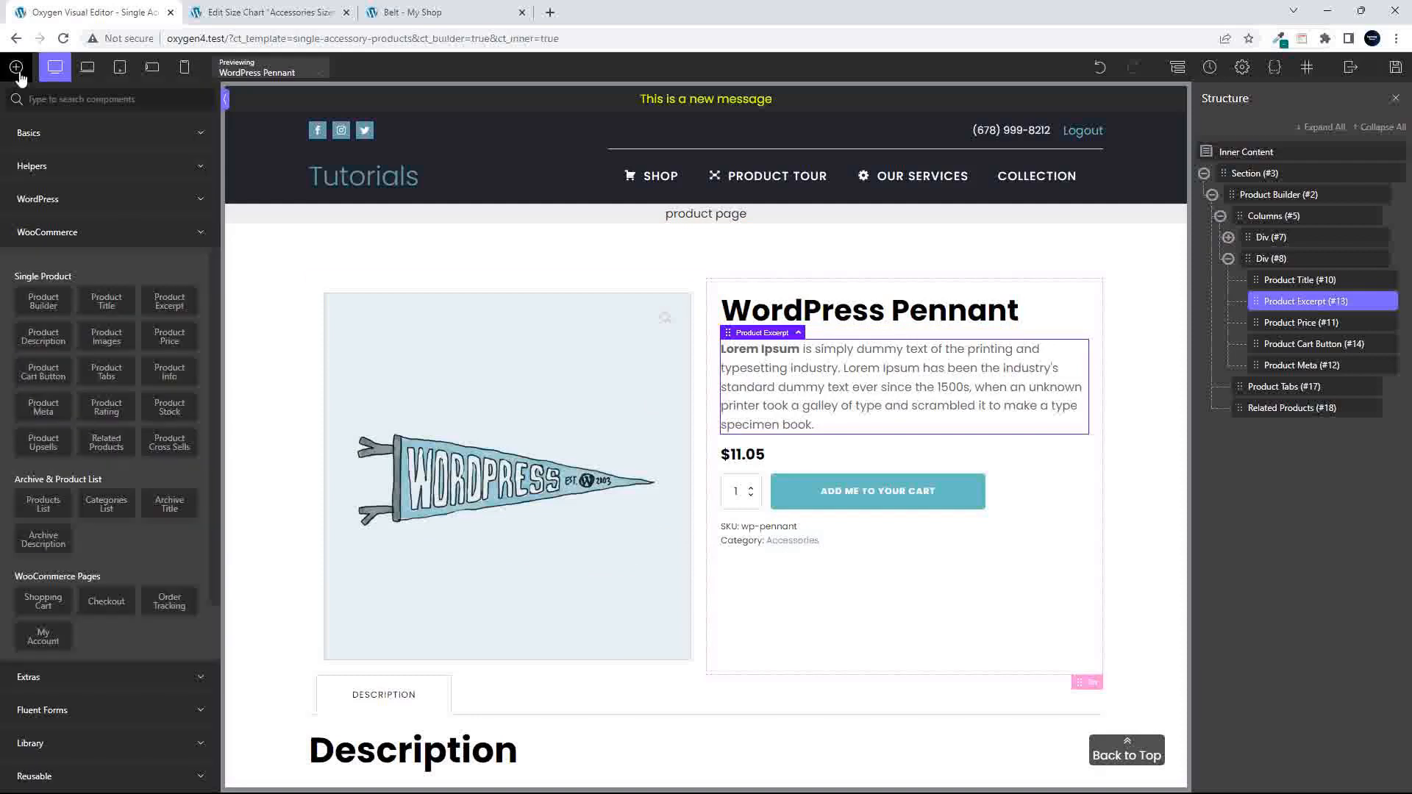
pyautogui.click(94, 202)
pyautogui.click(165, 236)
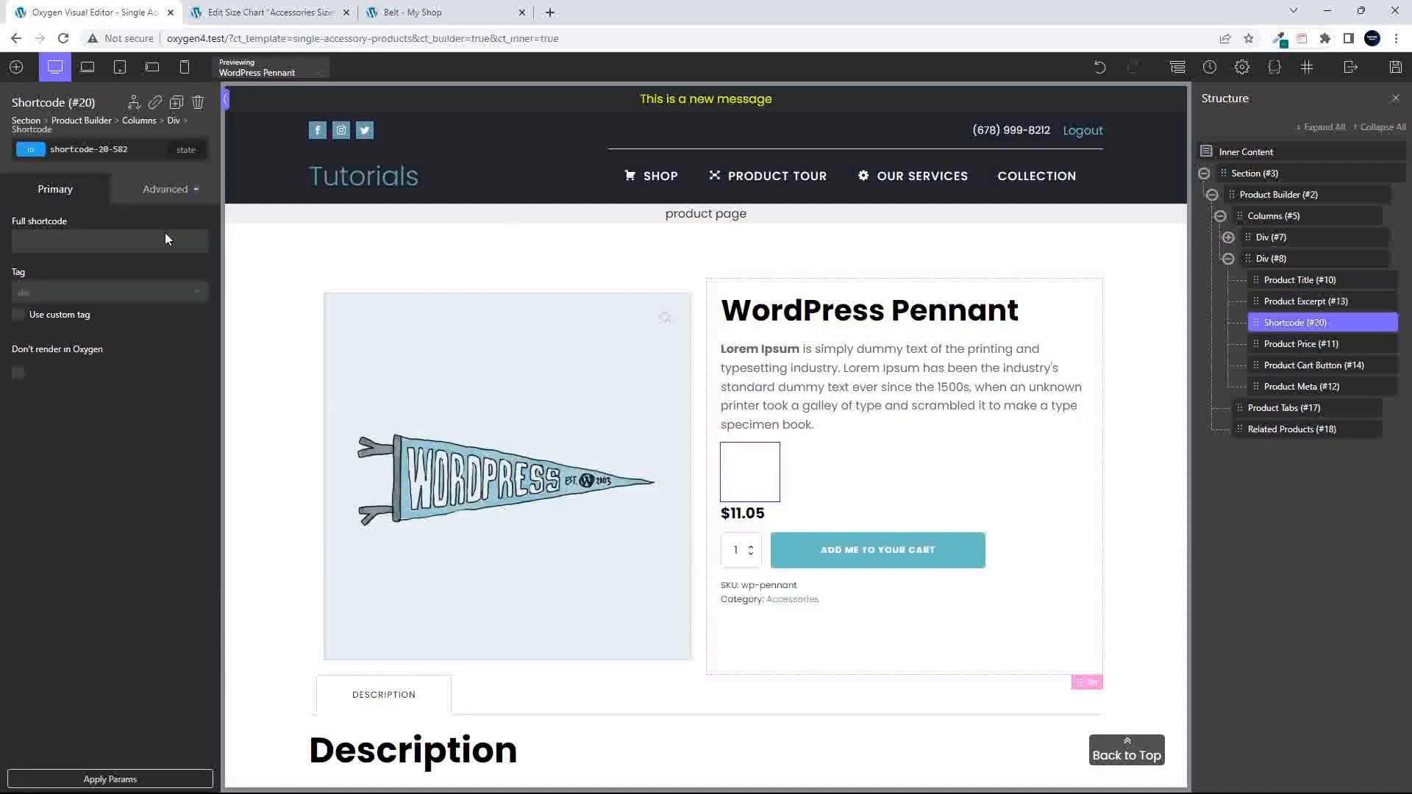
# - Enter [wpcsc id='583'] as the full shortcode of the new Shortcode element
pyautogui.write('[wpcsc id="583"]')
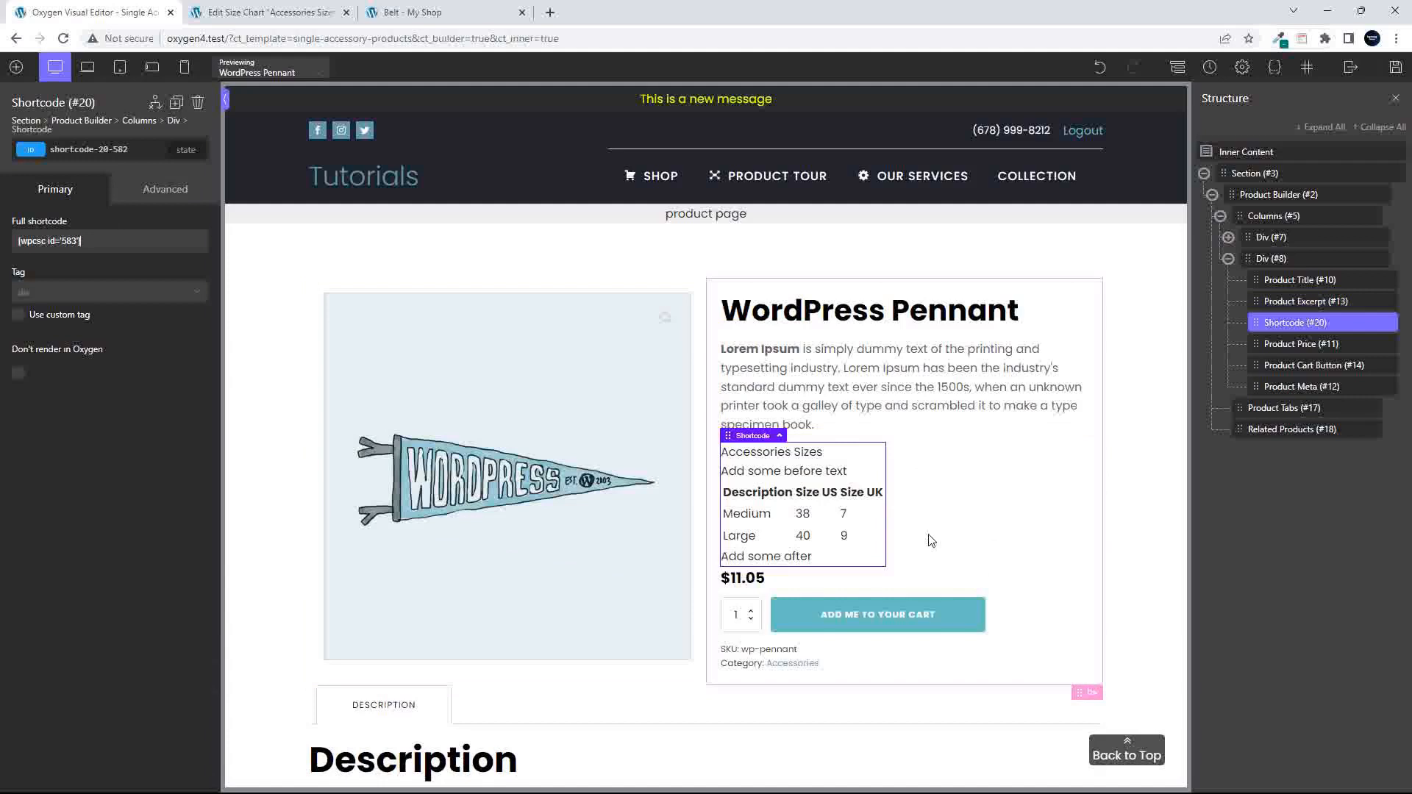
# - Open the Album product page from the shop and view its Size Charts popup for comparison
pyautogui.click(416, 13)
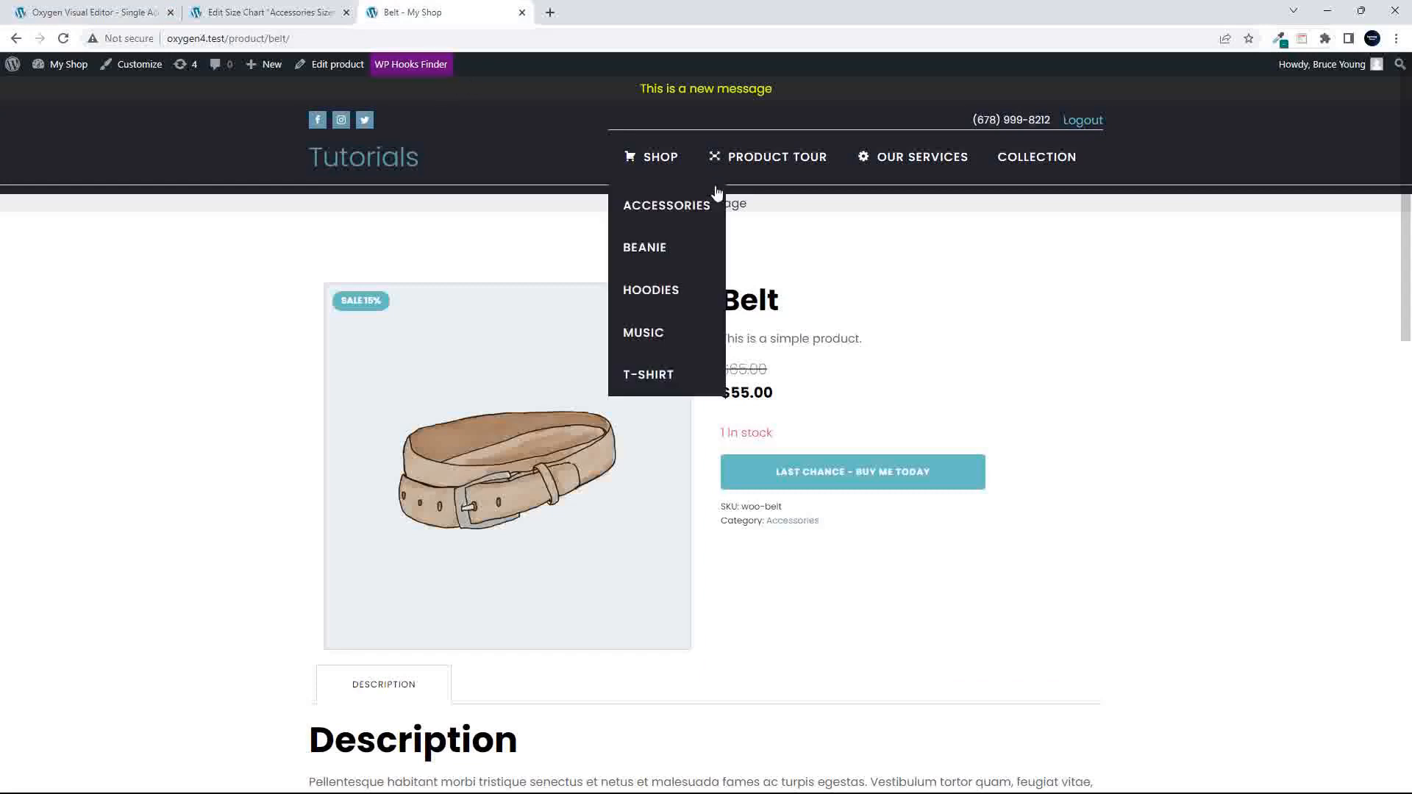
pyautogui.click(659, 160)
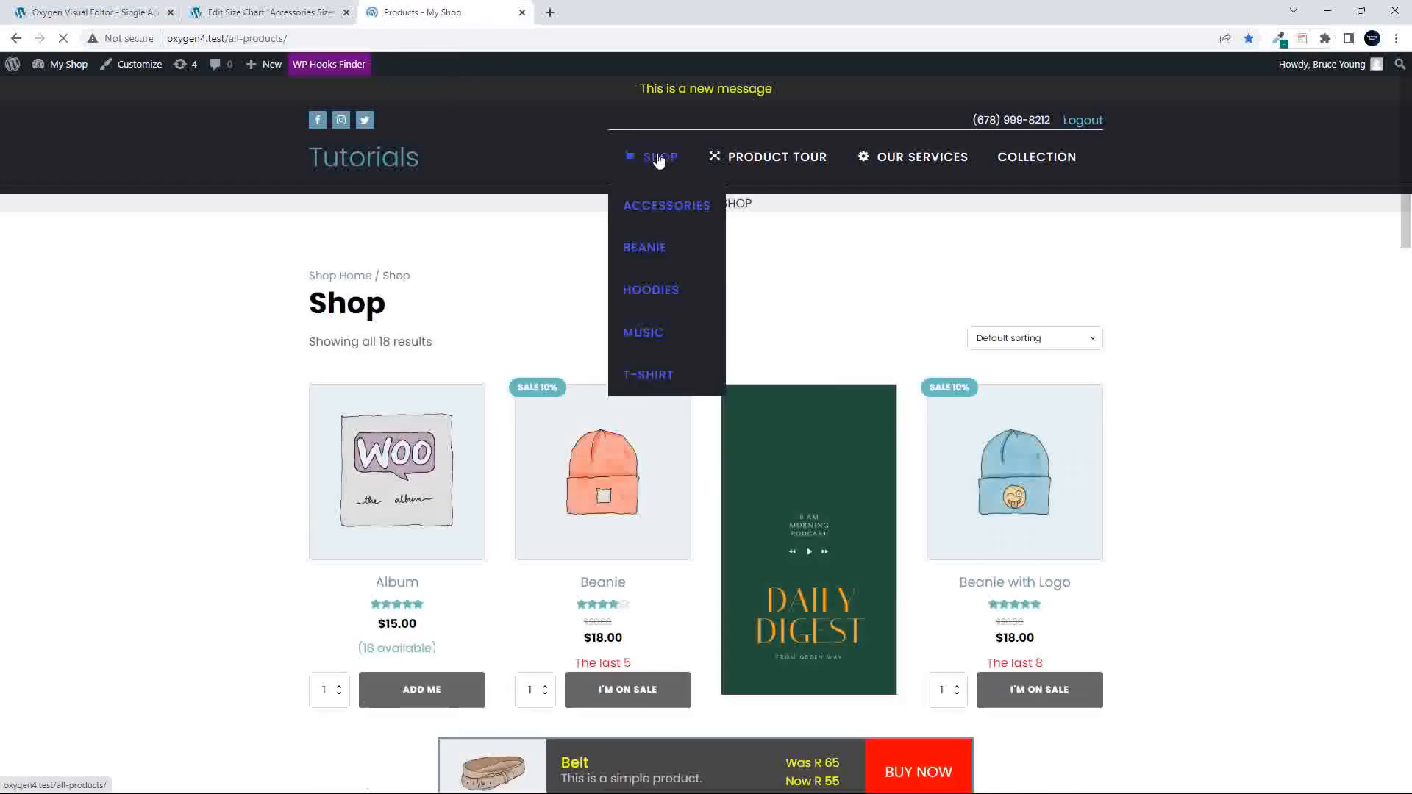
pyautogui.click(388, 477)
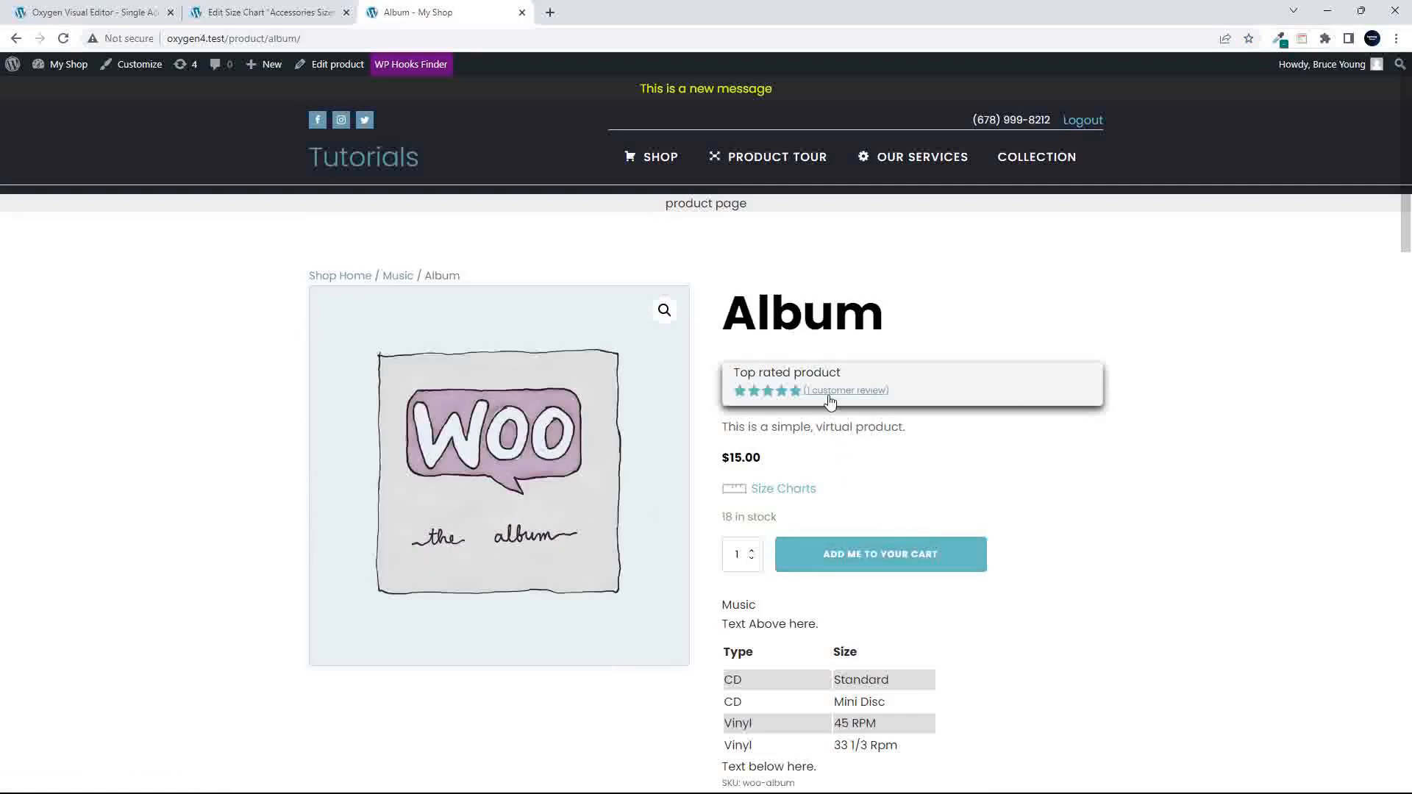
pyautogui.click(801, 495)
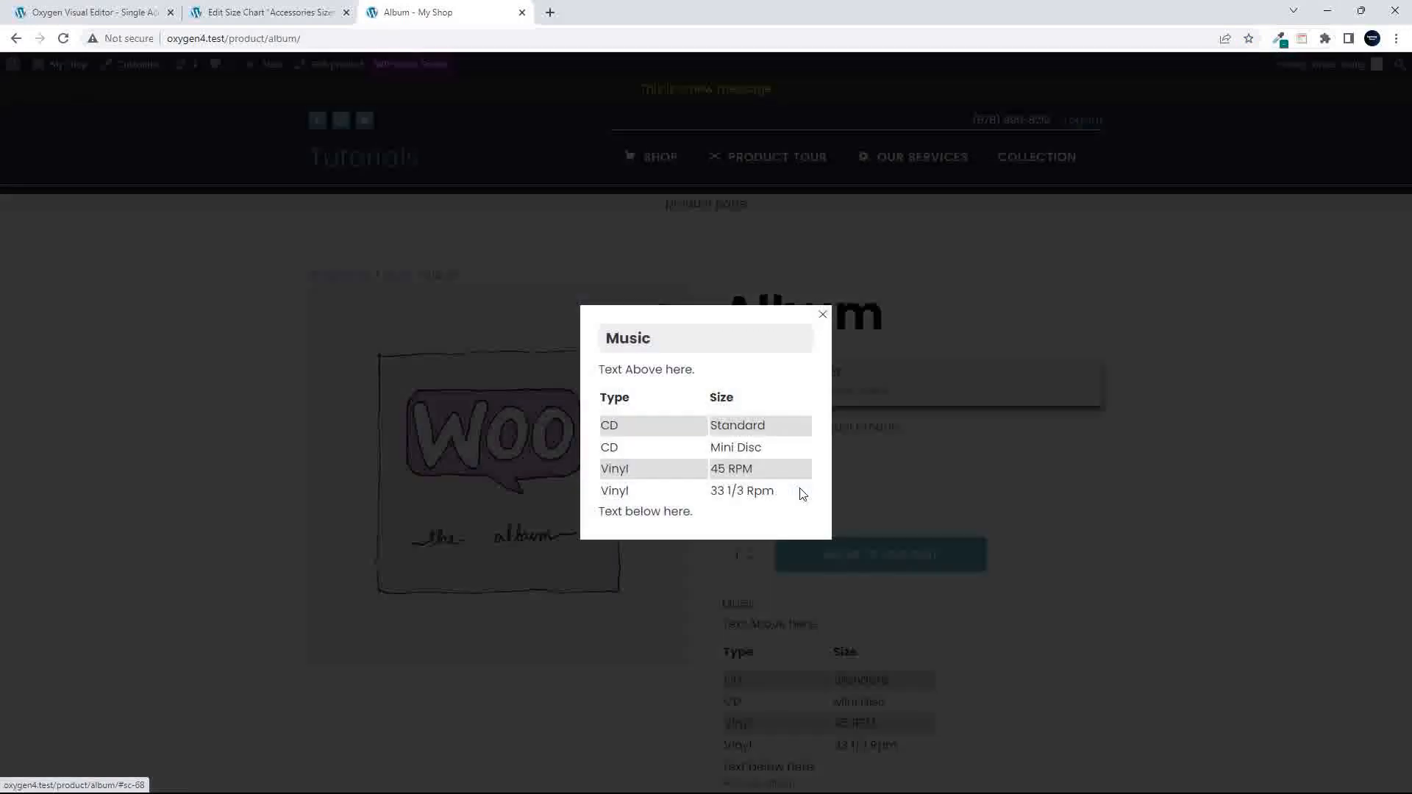
pyautogui.click(1067, 497)
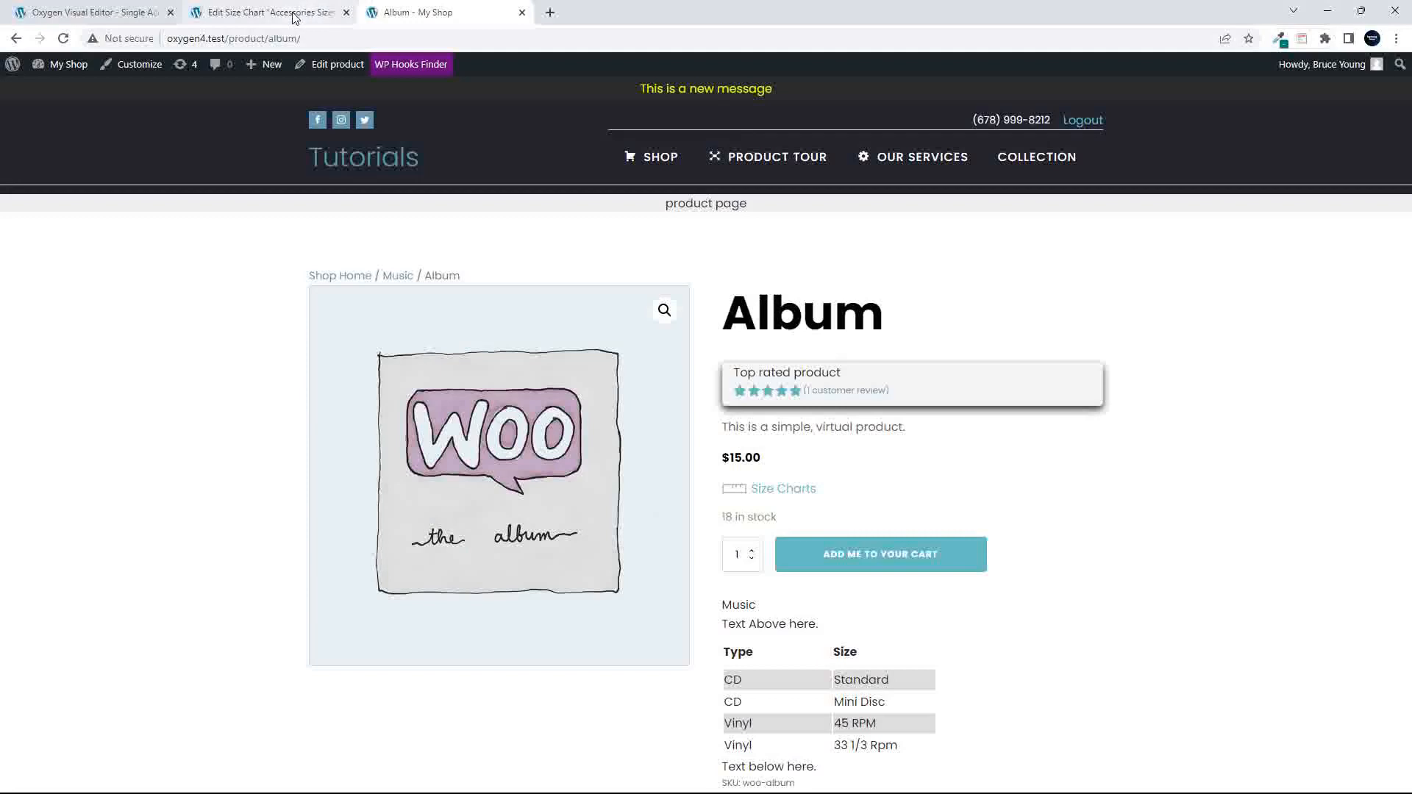
# - Return to the Oxygen accessories template, move the Shortcode element below the product meta, and save the template
pyautogui.click(96, 12)
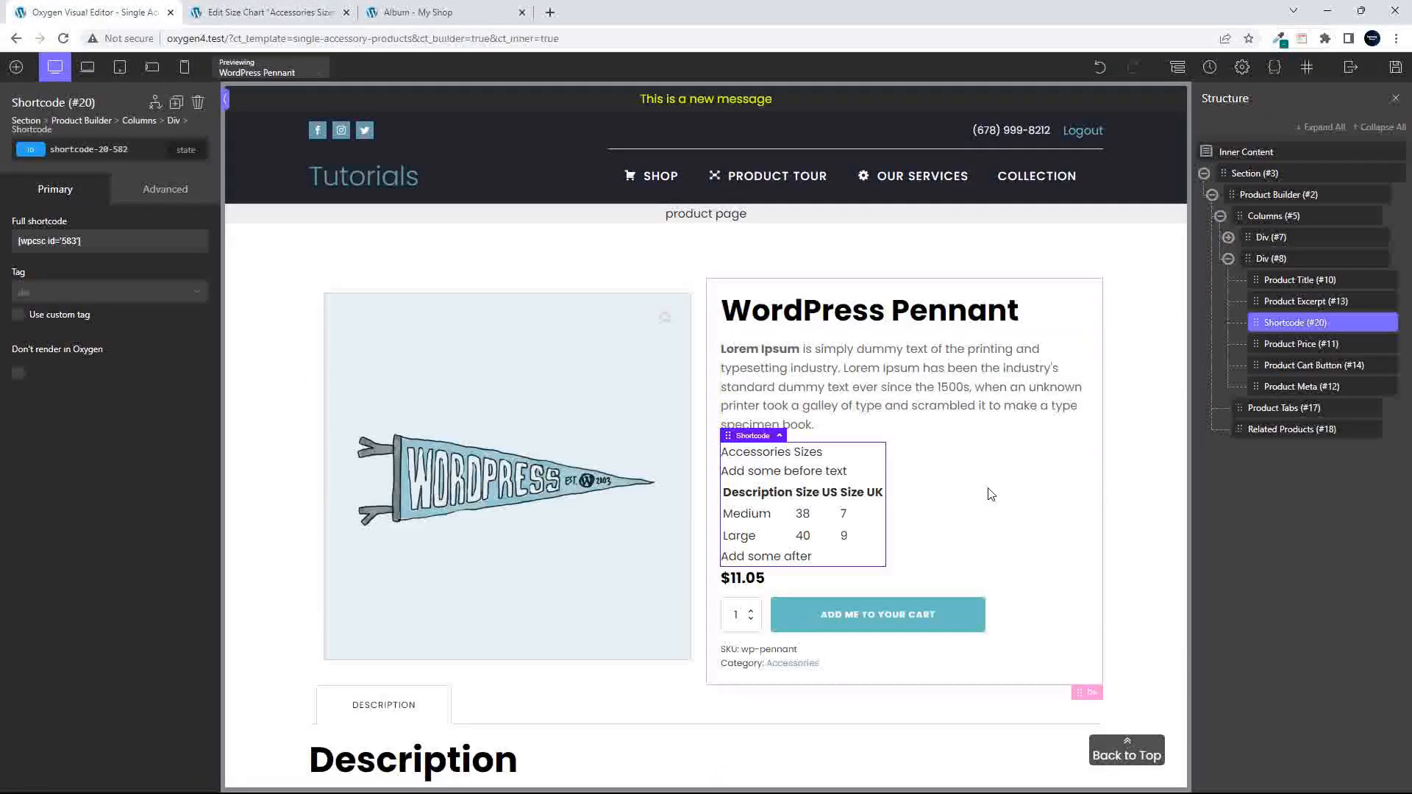
pyautogui.scroll(-3, 989, 495)
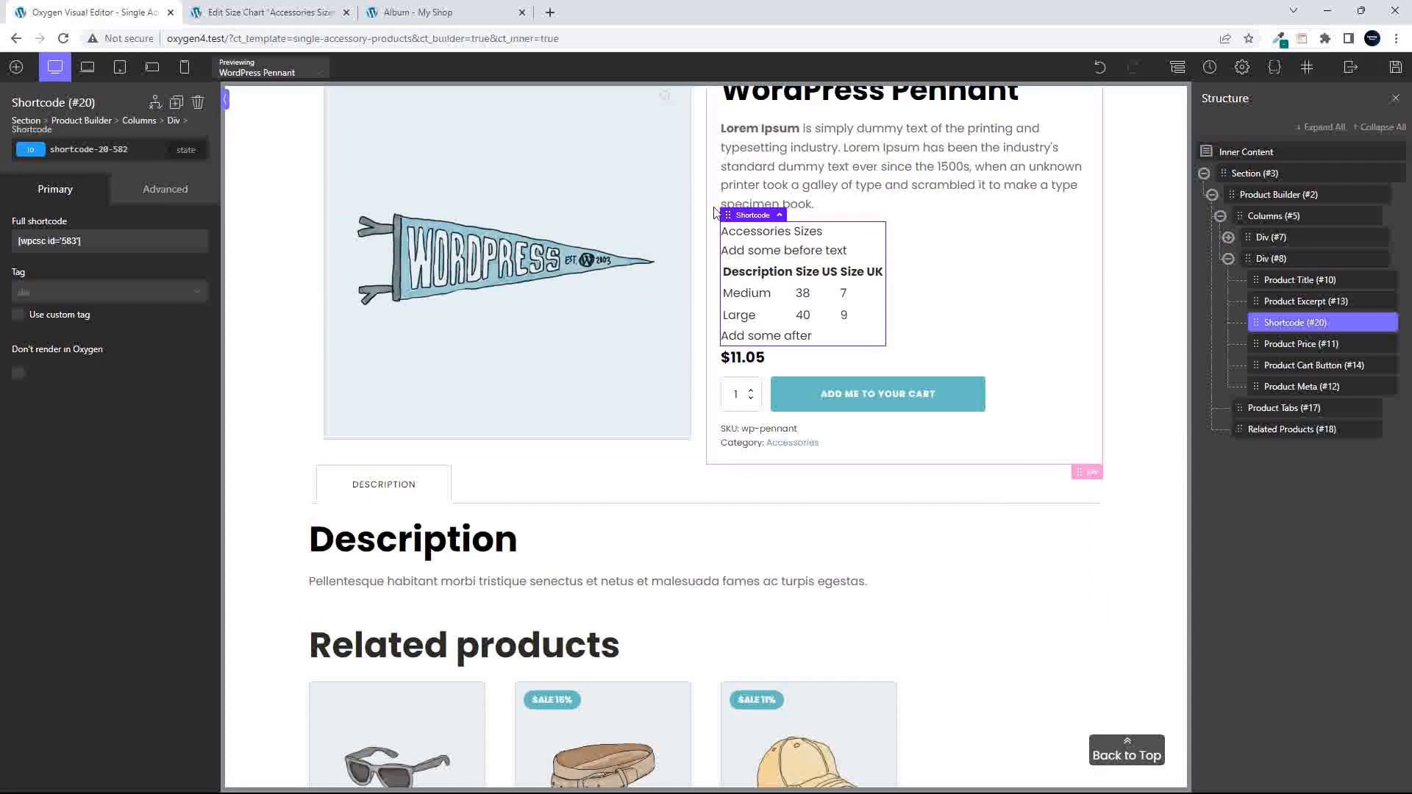
pyautogui.moveTo(728, 214); pyautogui.dragTo(780, 435)
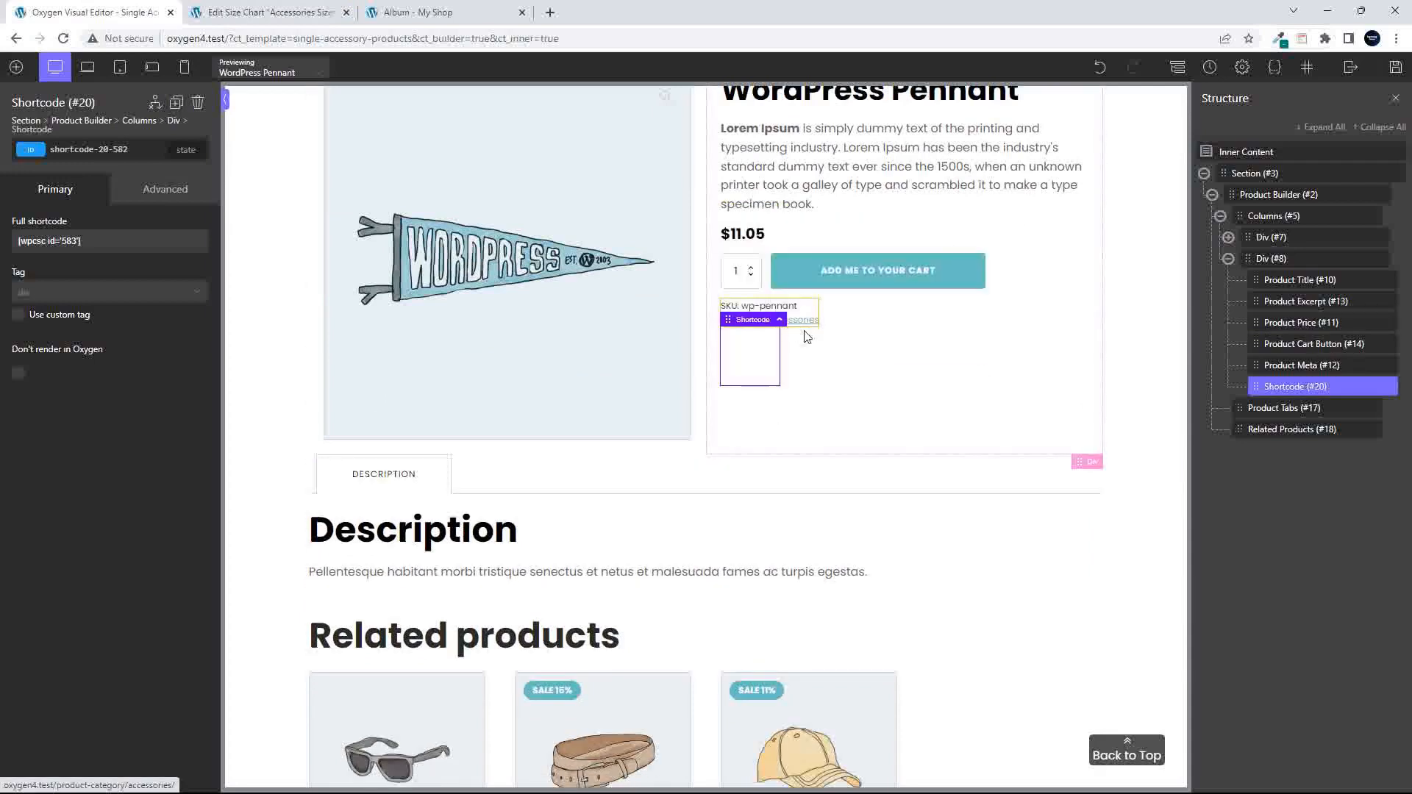
pyautogui.click(806, 322)
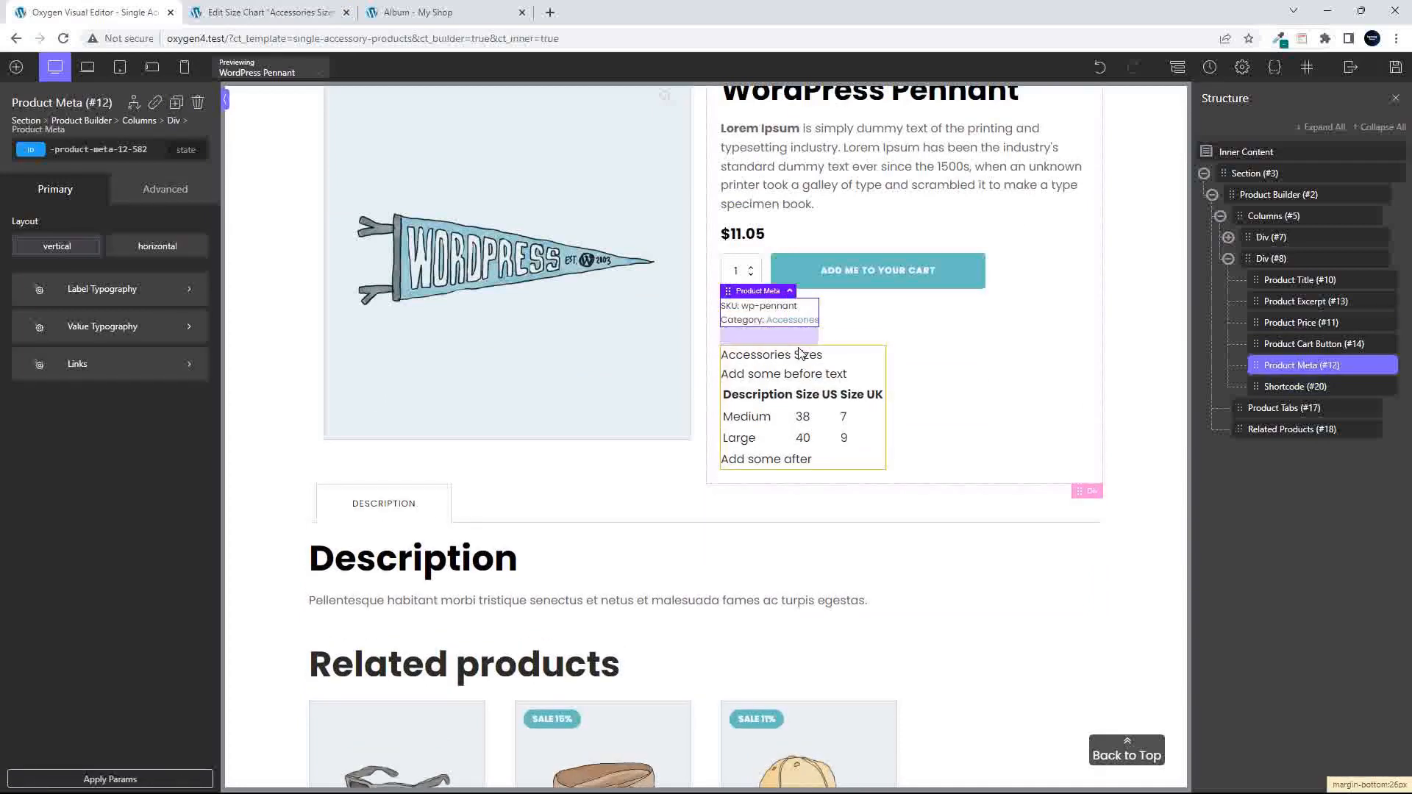
pyautogui.click(998, 422)
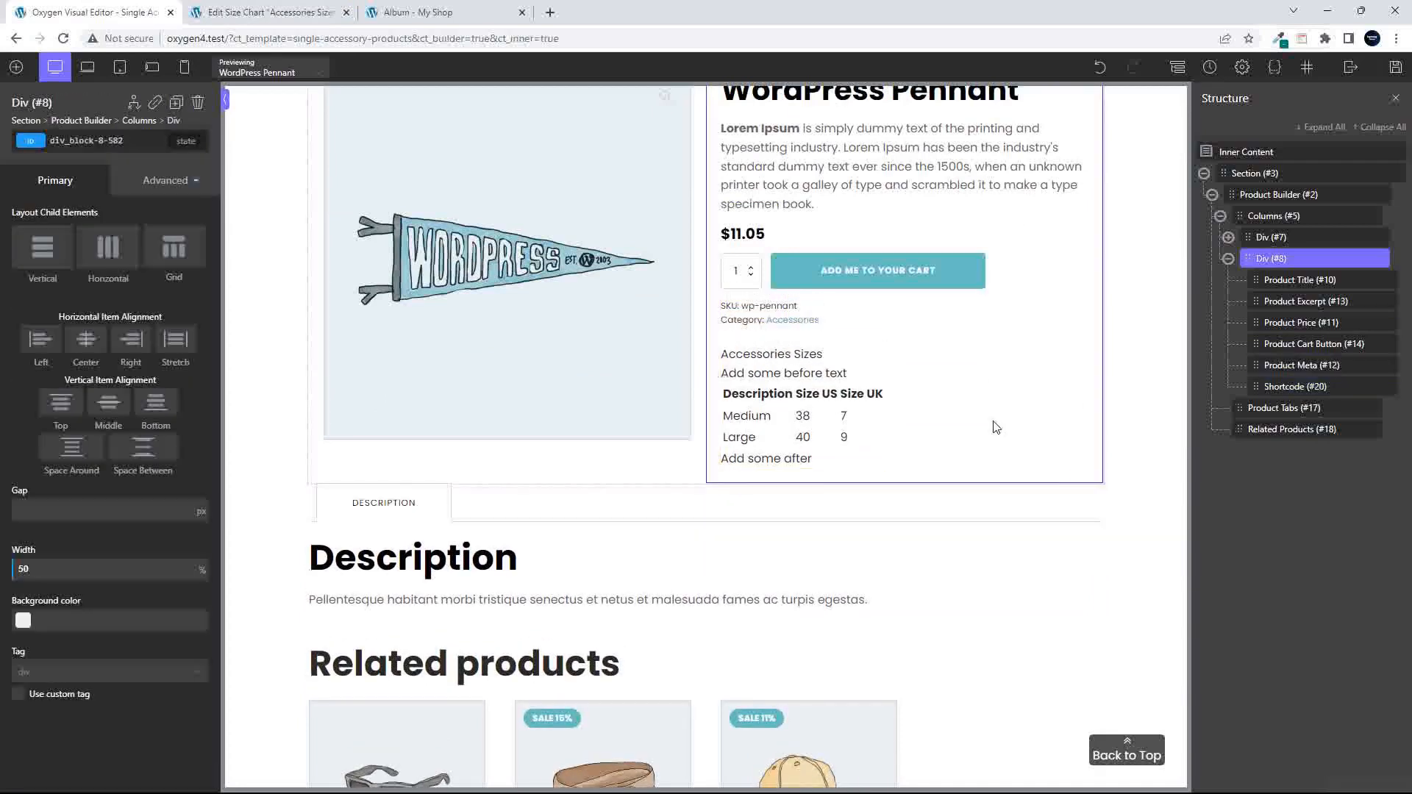
pyautogui.click(868, 366)
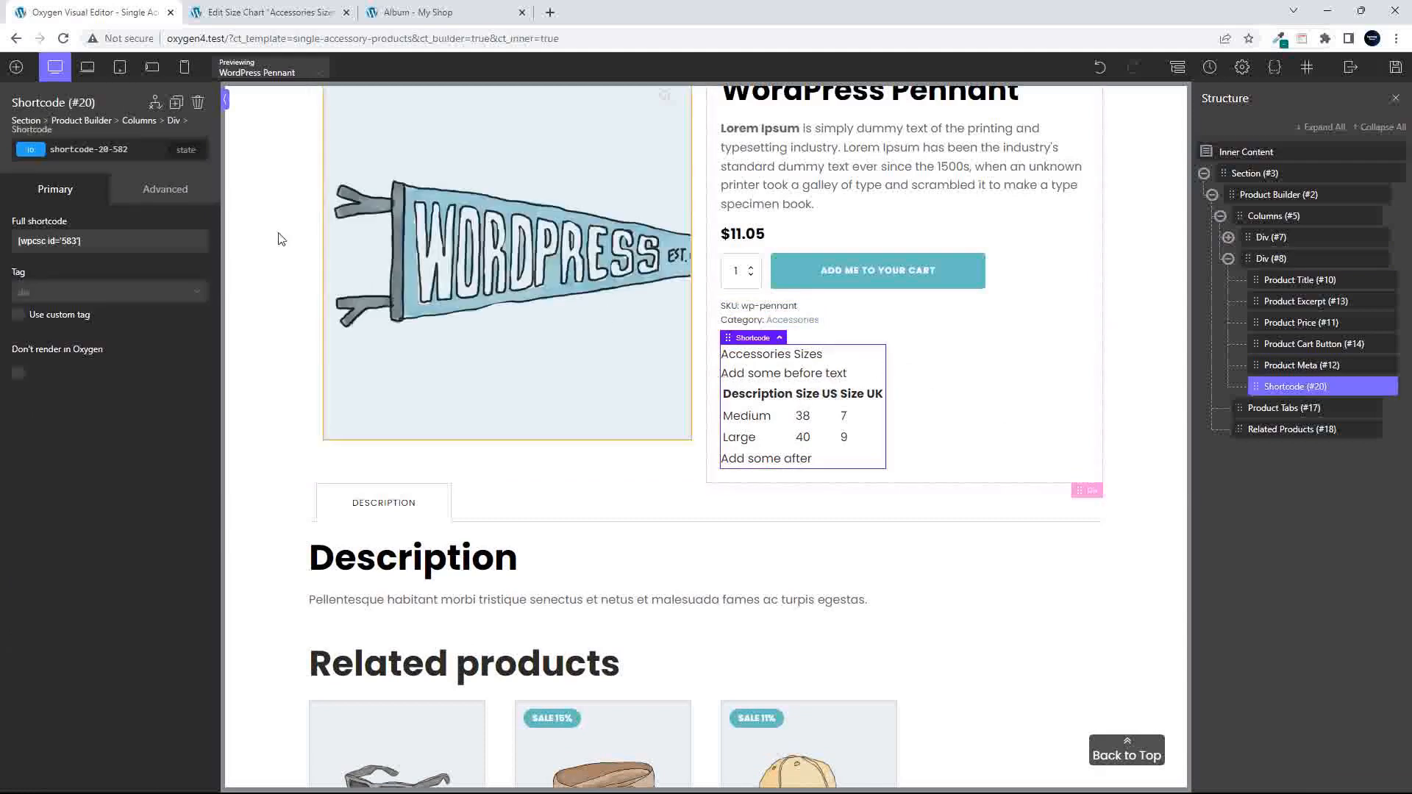
pyautogui.click(170, 193)
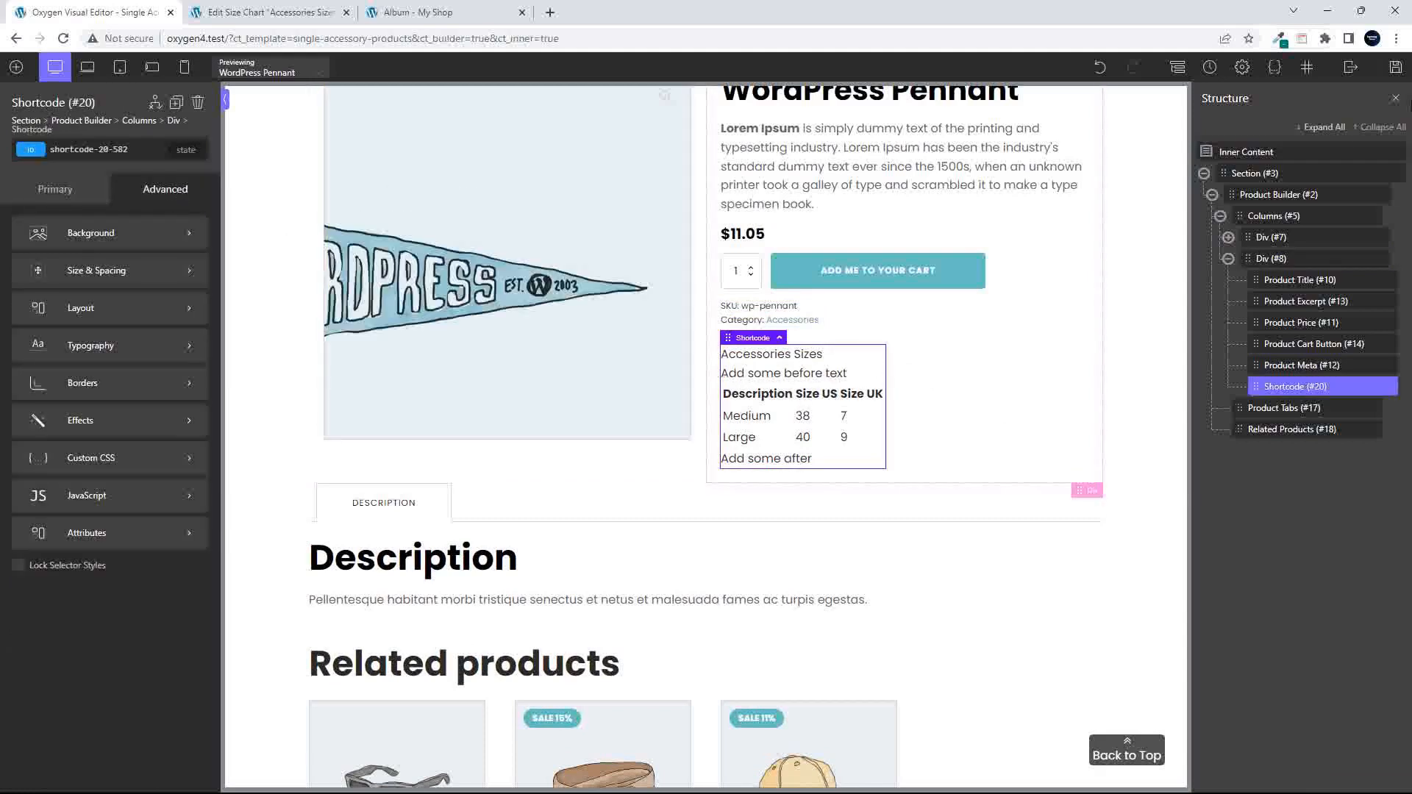
pyautogui.click(1395, 67)
# - Open the WordPress Pennant product from the shop's Accessories category and check how the size chart appears below the product meta
pyautogui.click(441, 11)
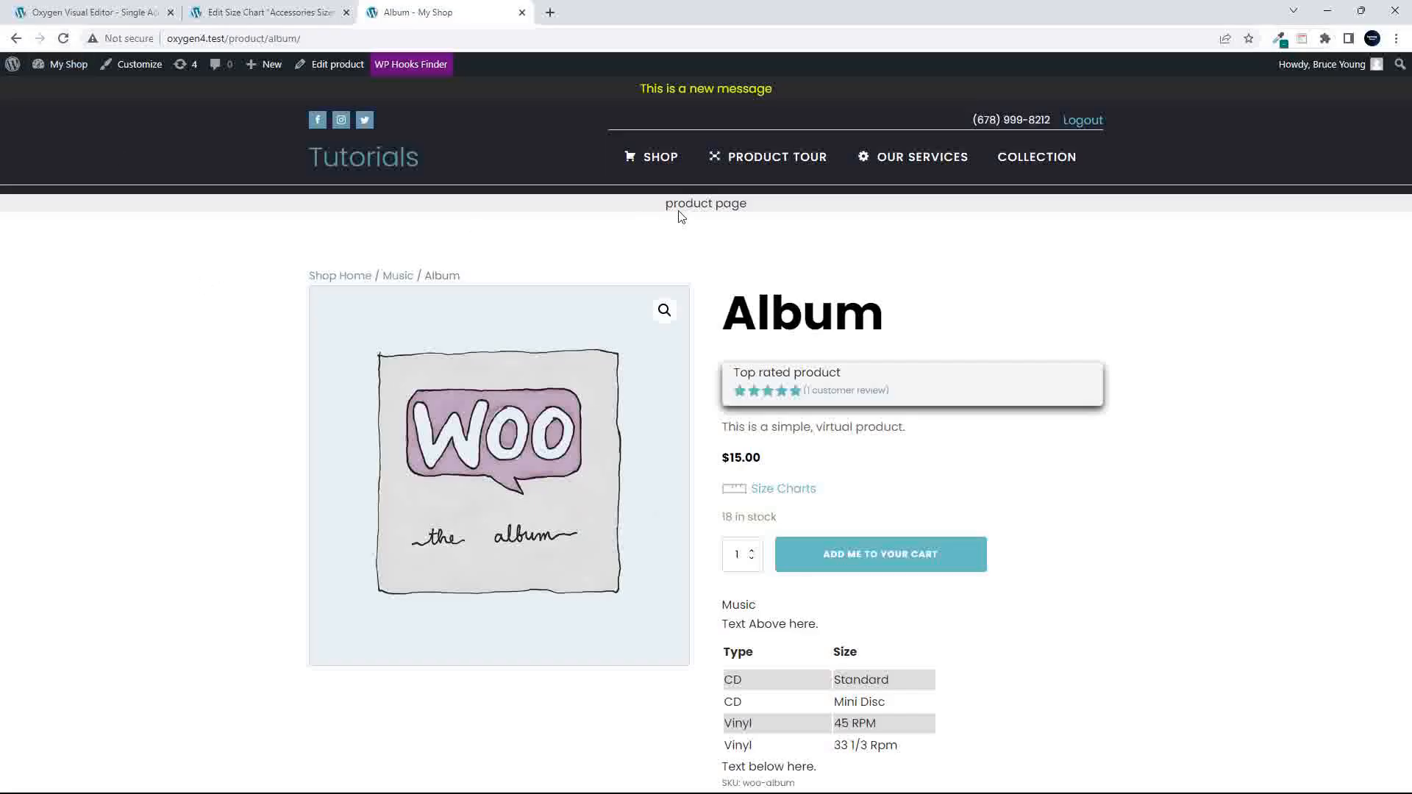
pyautogui.moveTo(662, 170)
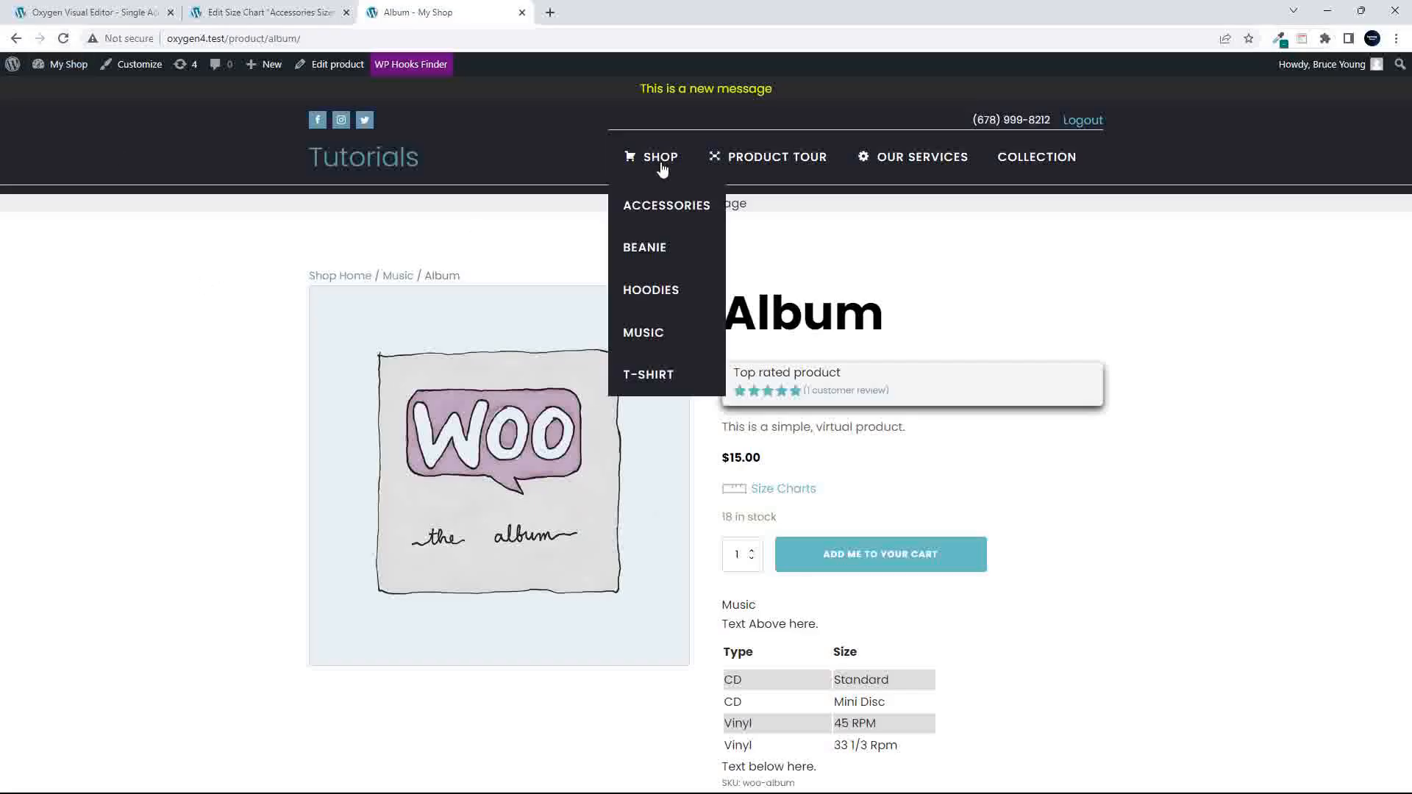
pyautogui.click(655, 206)
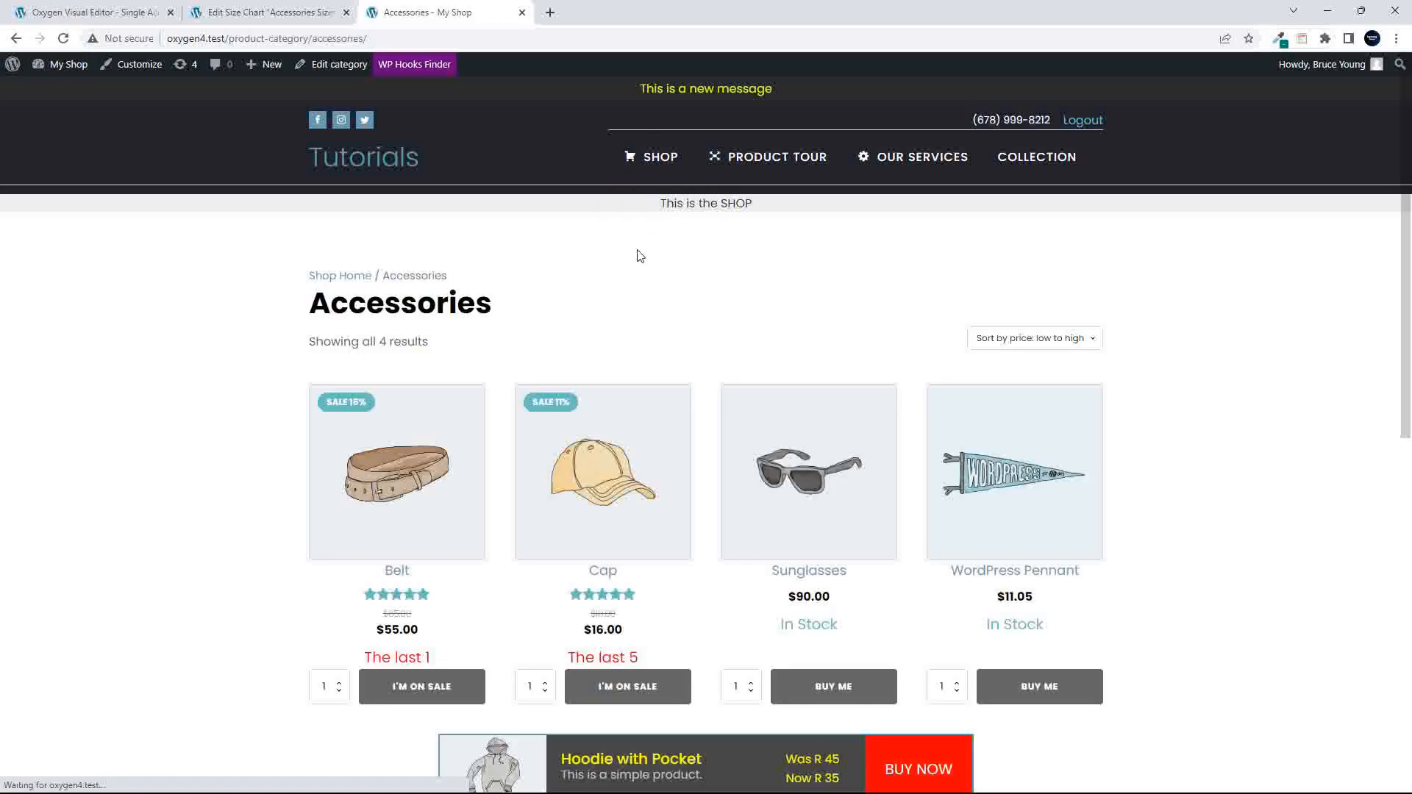
pyautogui.scroll(-1, 640, 252)
pyautogui.click(1013, 405)
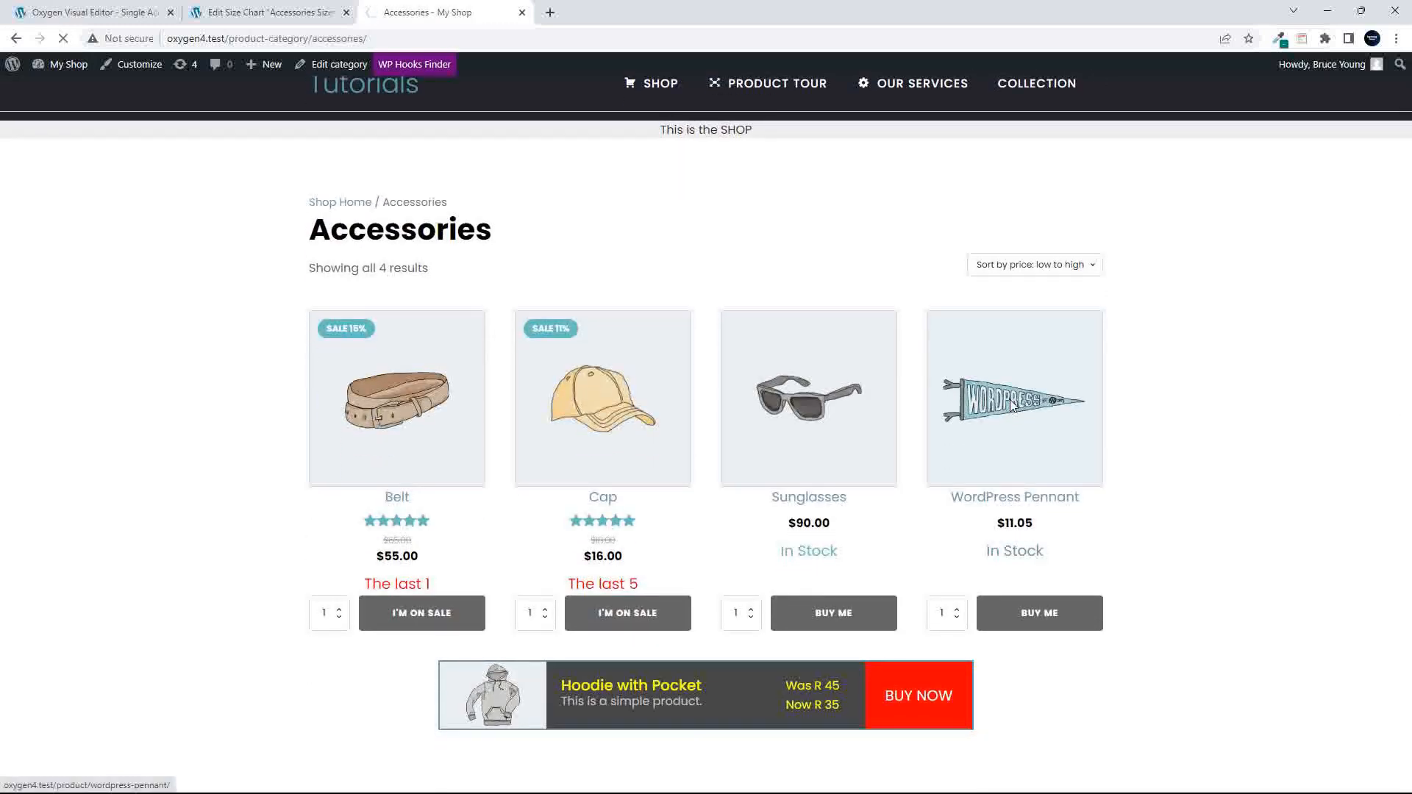
pyautogui.scroll(-2, 1097, 454)
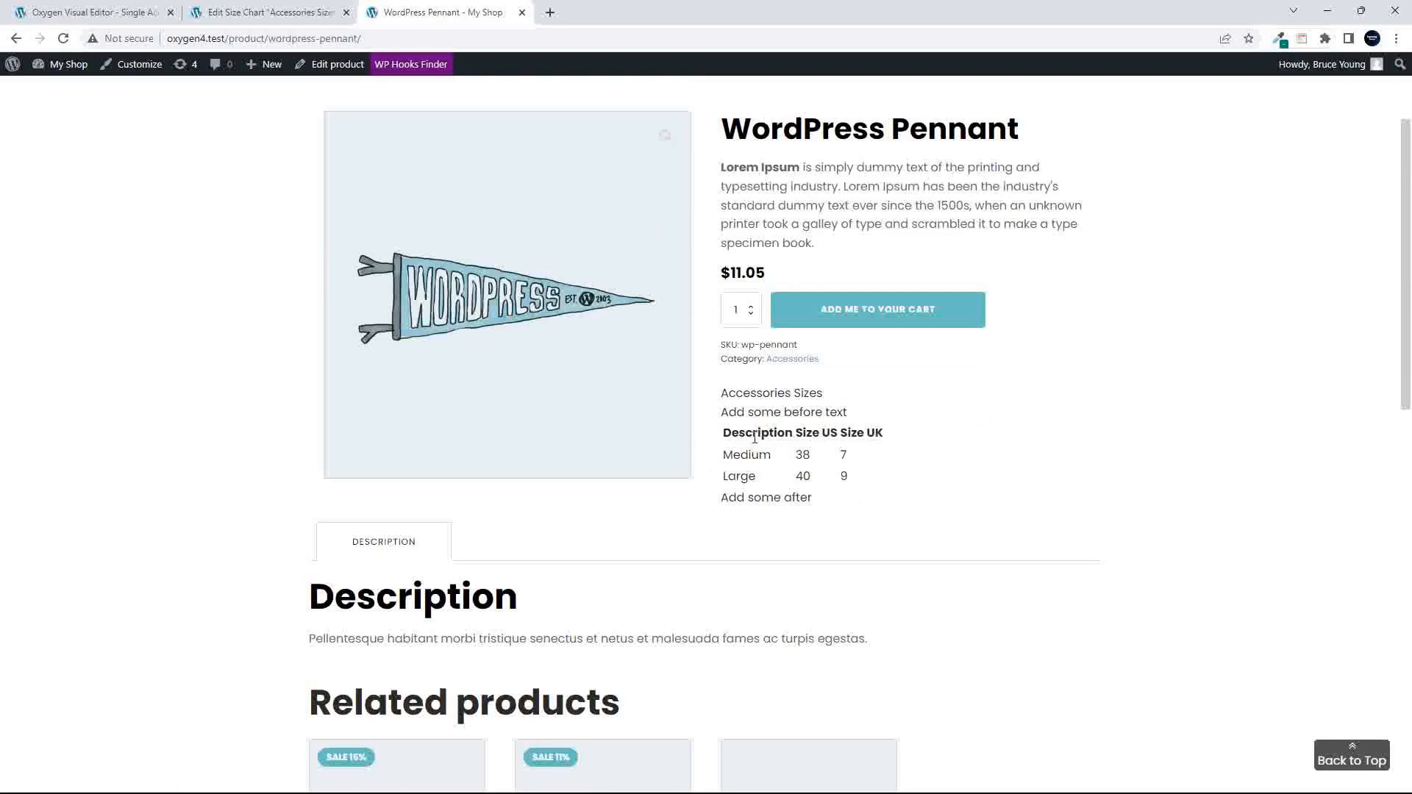
pyautogui.scroll(2, 766, 446)
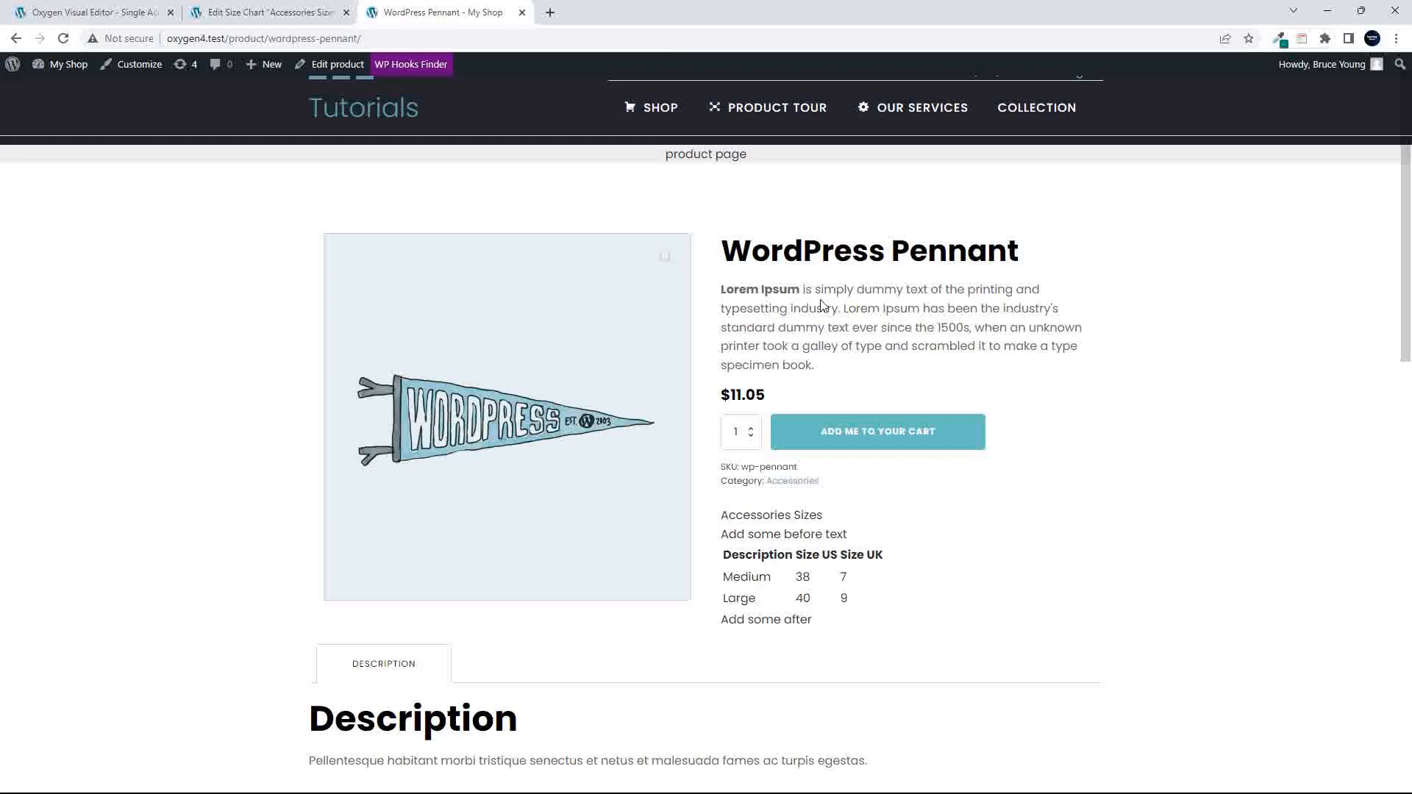
pyautogui.scroll(1, 865, 553)
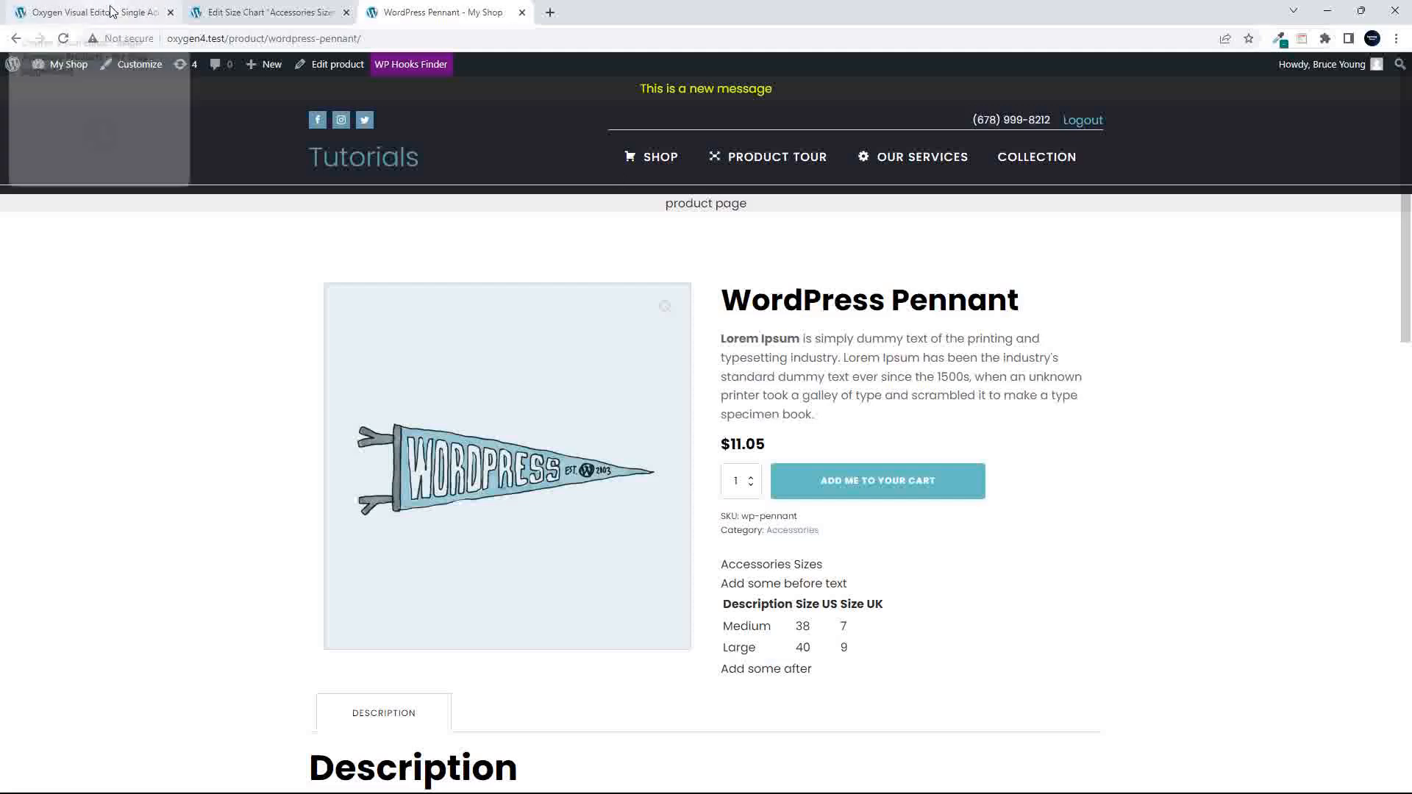
# - Open the Oxygen templates list and set the Single Accessory Products template's status to Draft
pyautogui.click(203, 10)
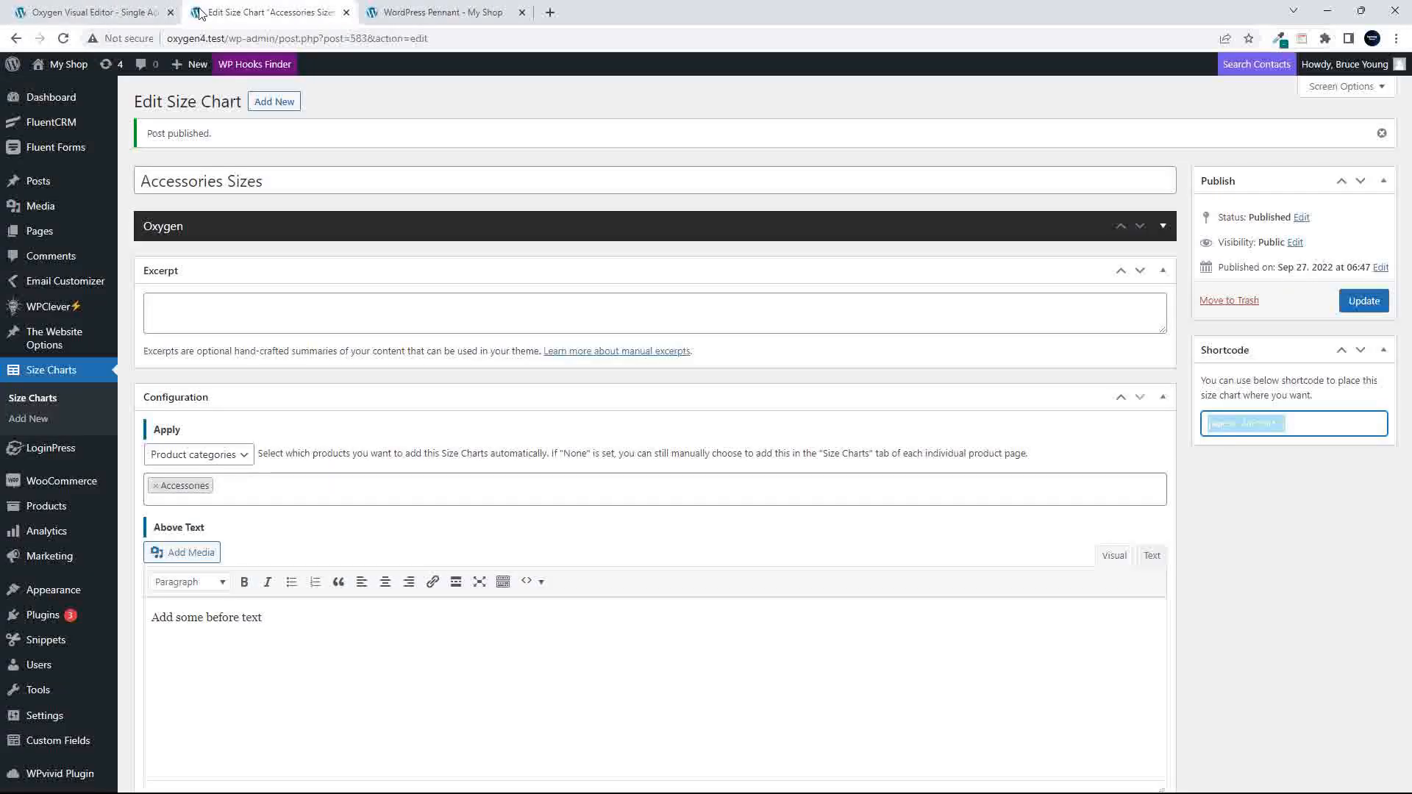
pyautogui.scroll(-7, 79, 707)
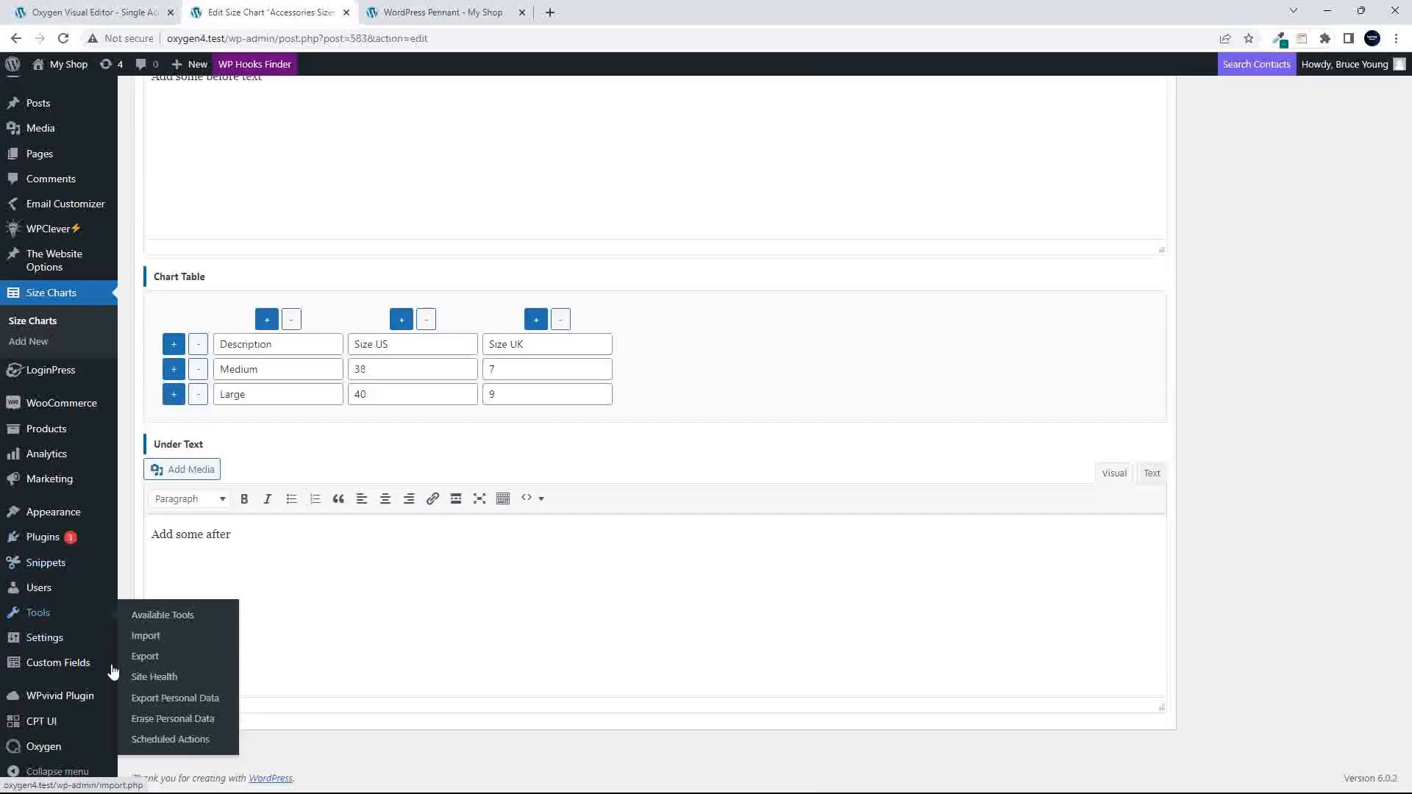
pyautogui.moveTo(44, 748)
pyautogui.click(157, 659)
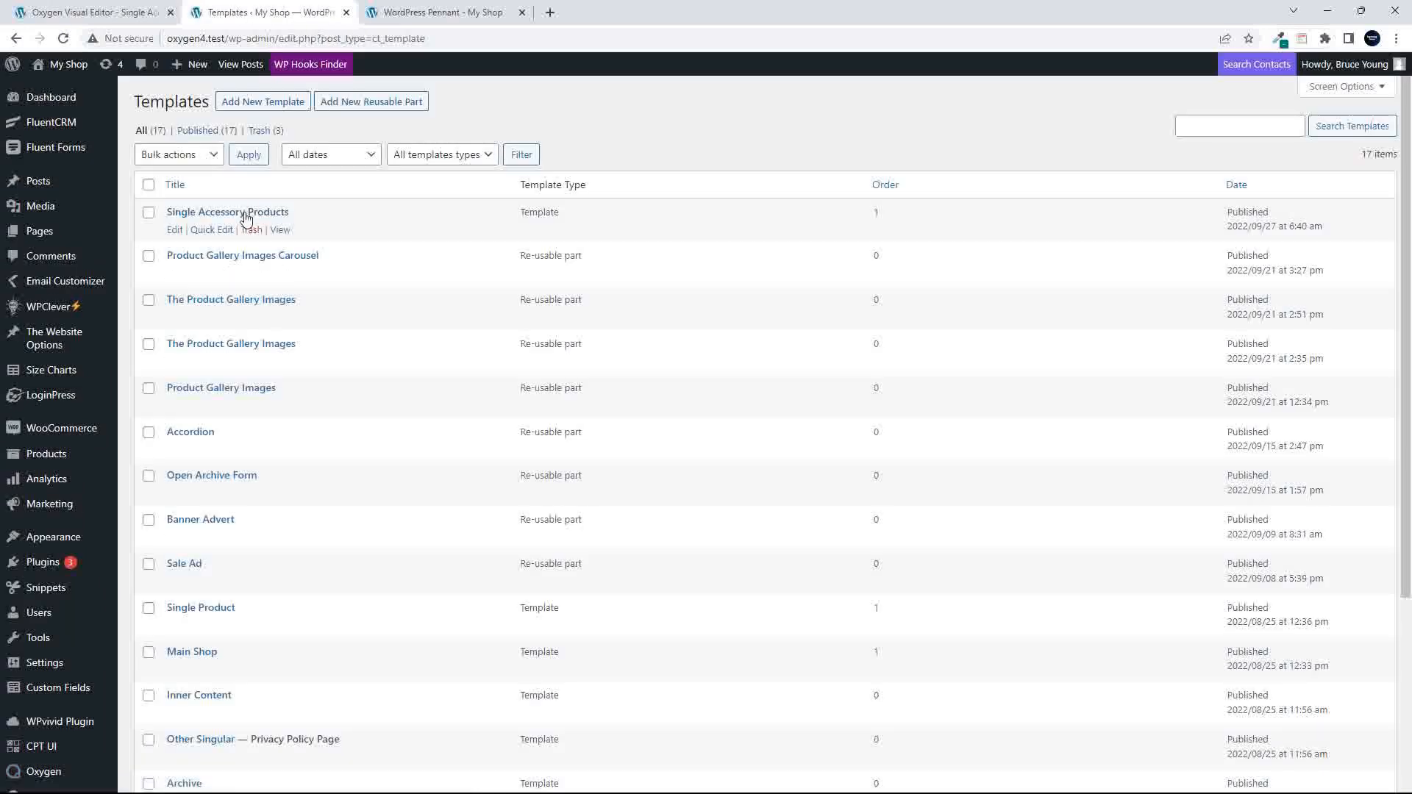
pyautogui.click(209, 231)
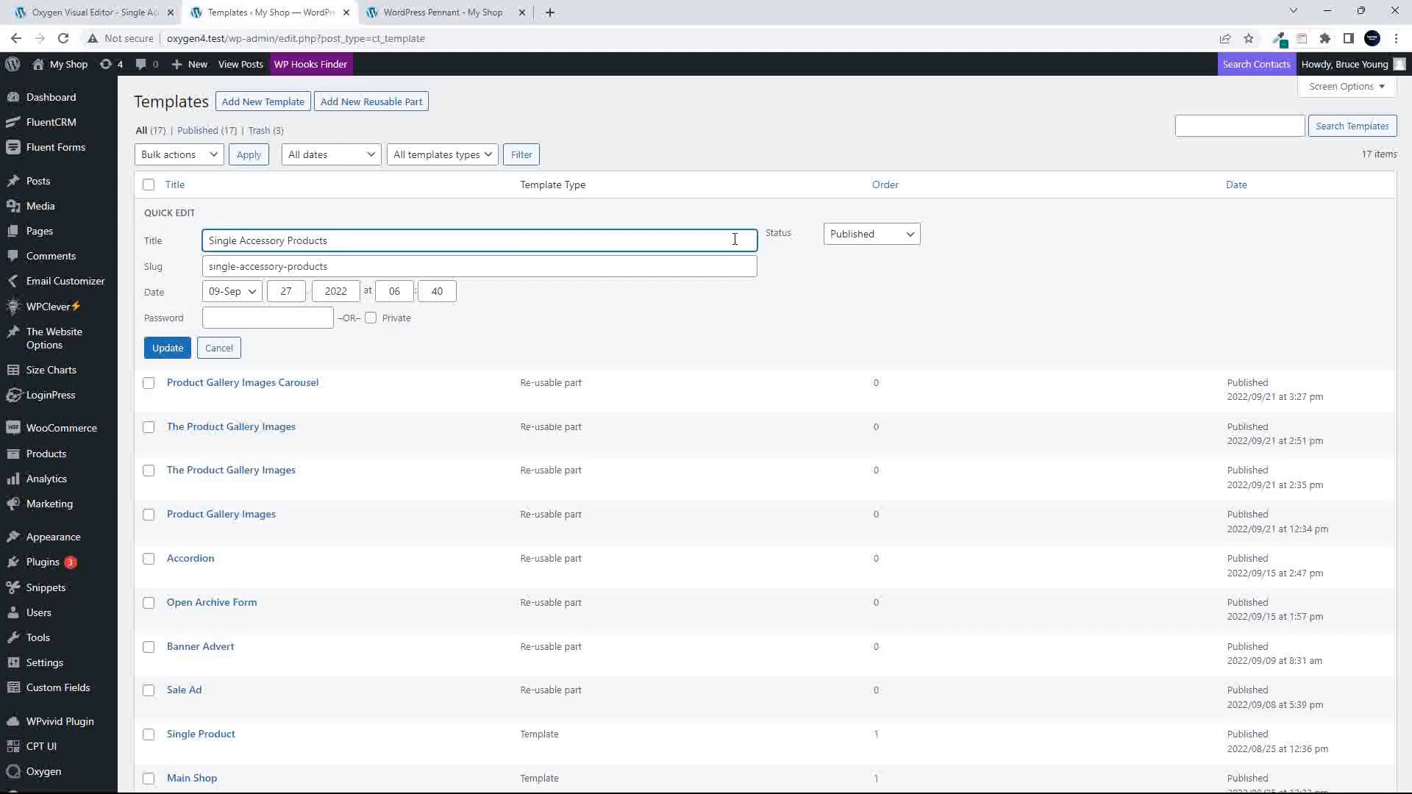
pyautogui.click(875, 234)
pyautogui.click(875, 283)
pyautogui.click(168, 348)
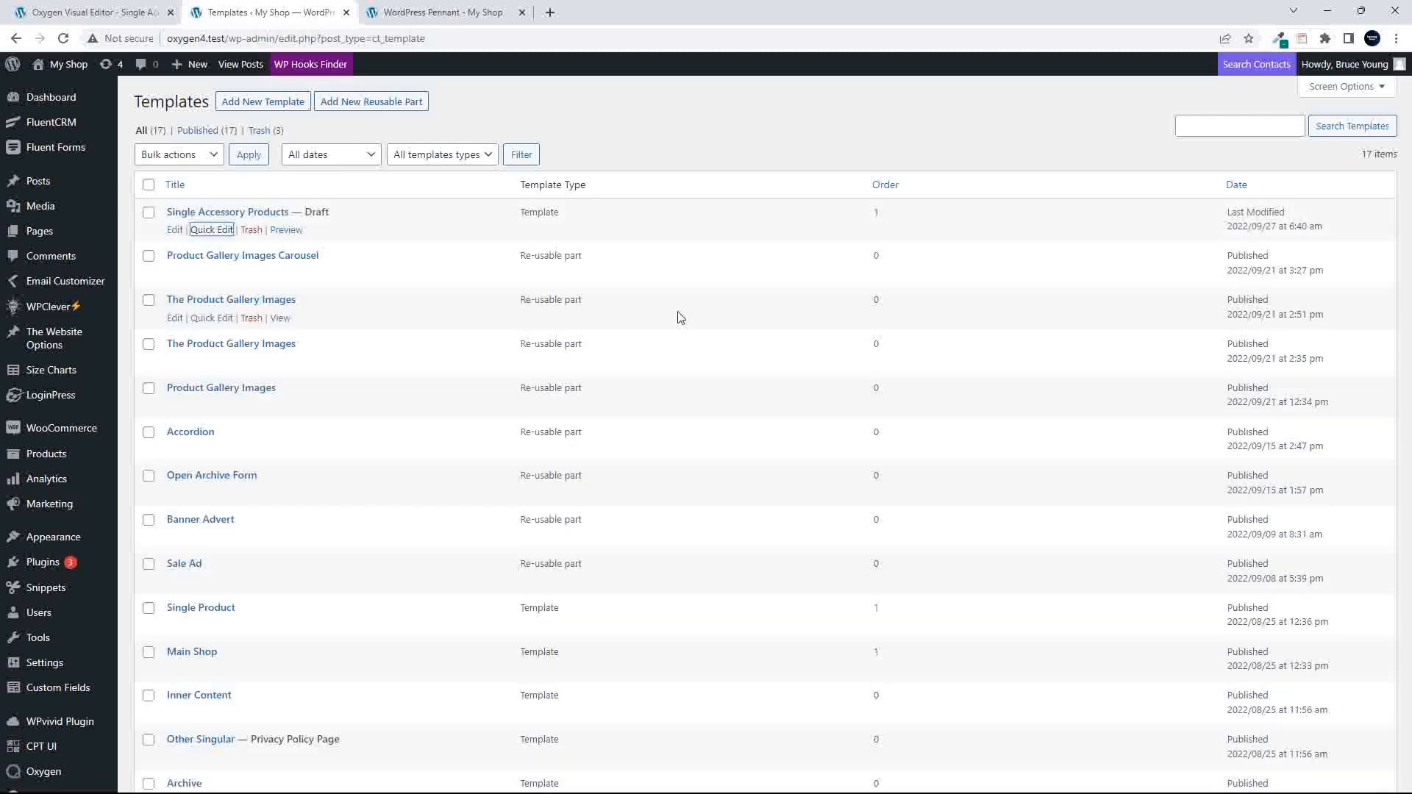
# - Reload the WordPress Pennant product page and examine the Accessories Sizes chart through its Size Charts link
pyautogui.click(440, 12)
pyautogui.click(63, 38)
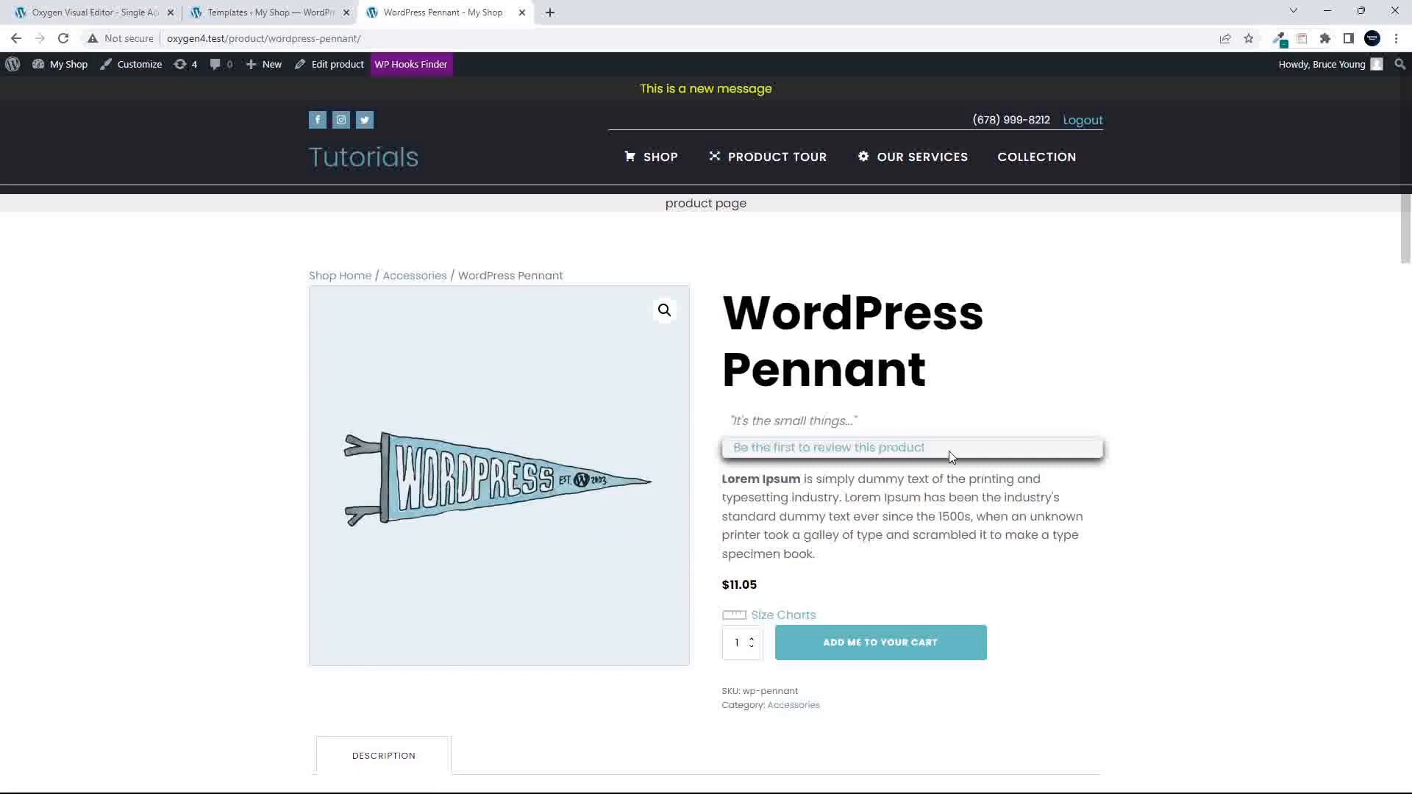
pyautogui.click(792, 618)
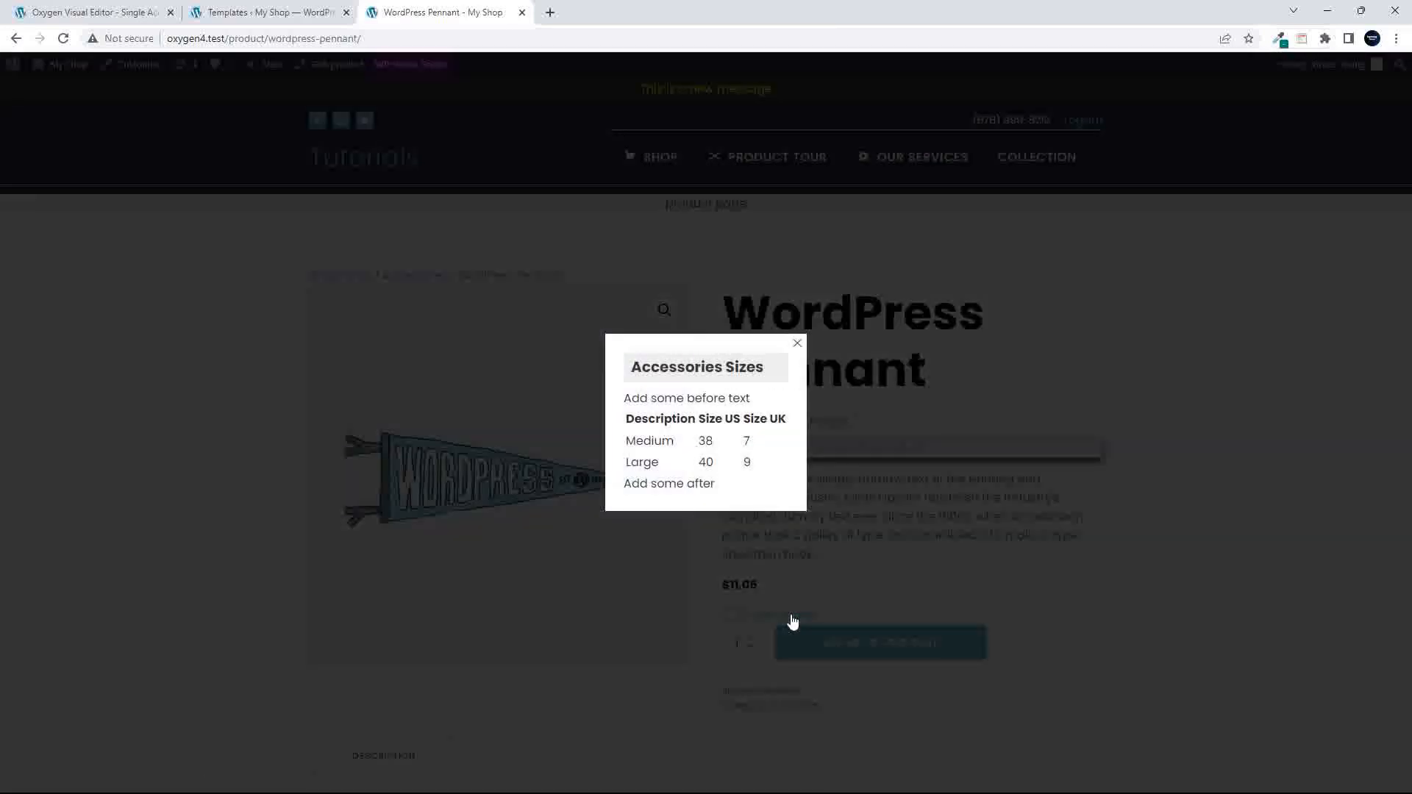
pyautogui.click(877, 580)
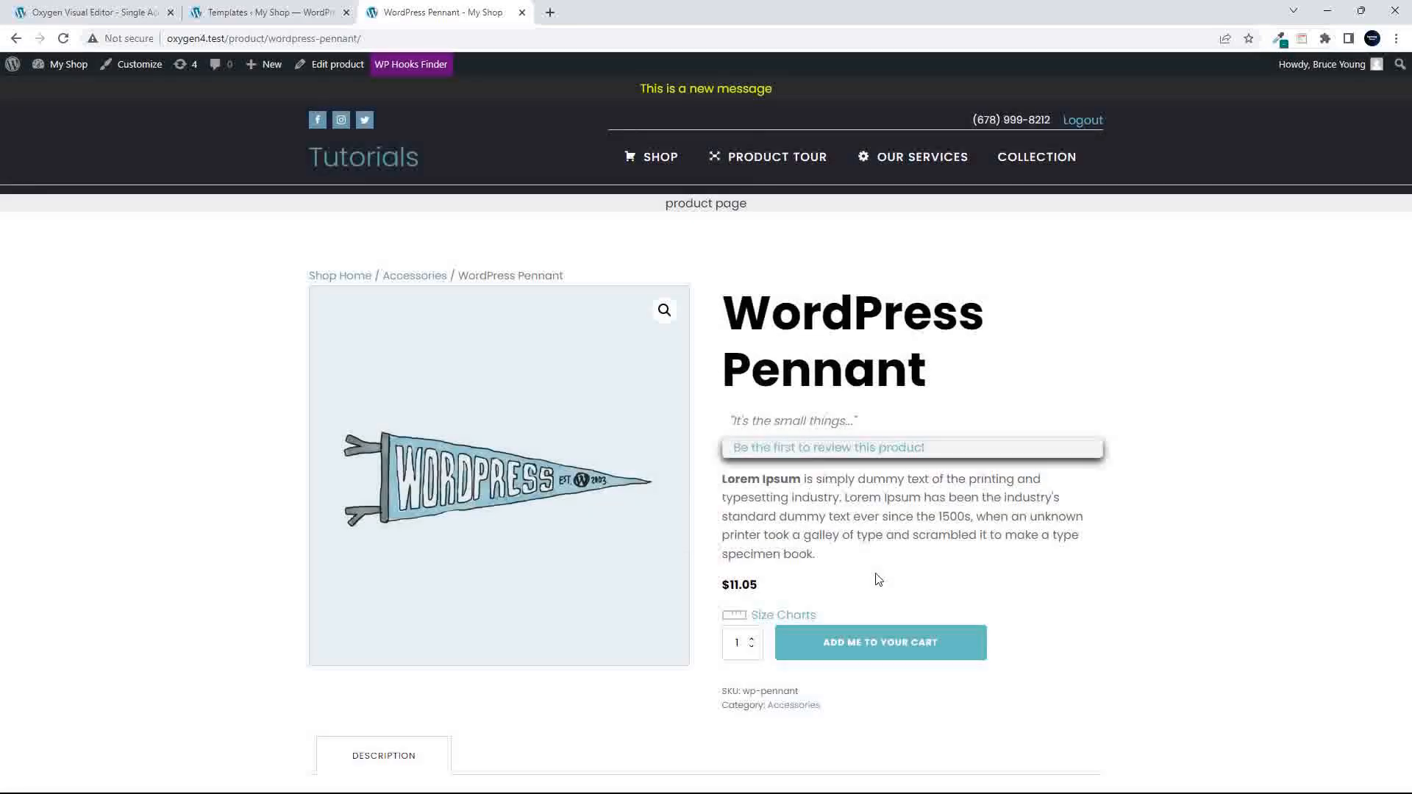
pyautogui.scroll(-3, 876, 580)
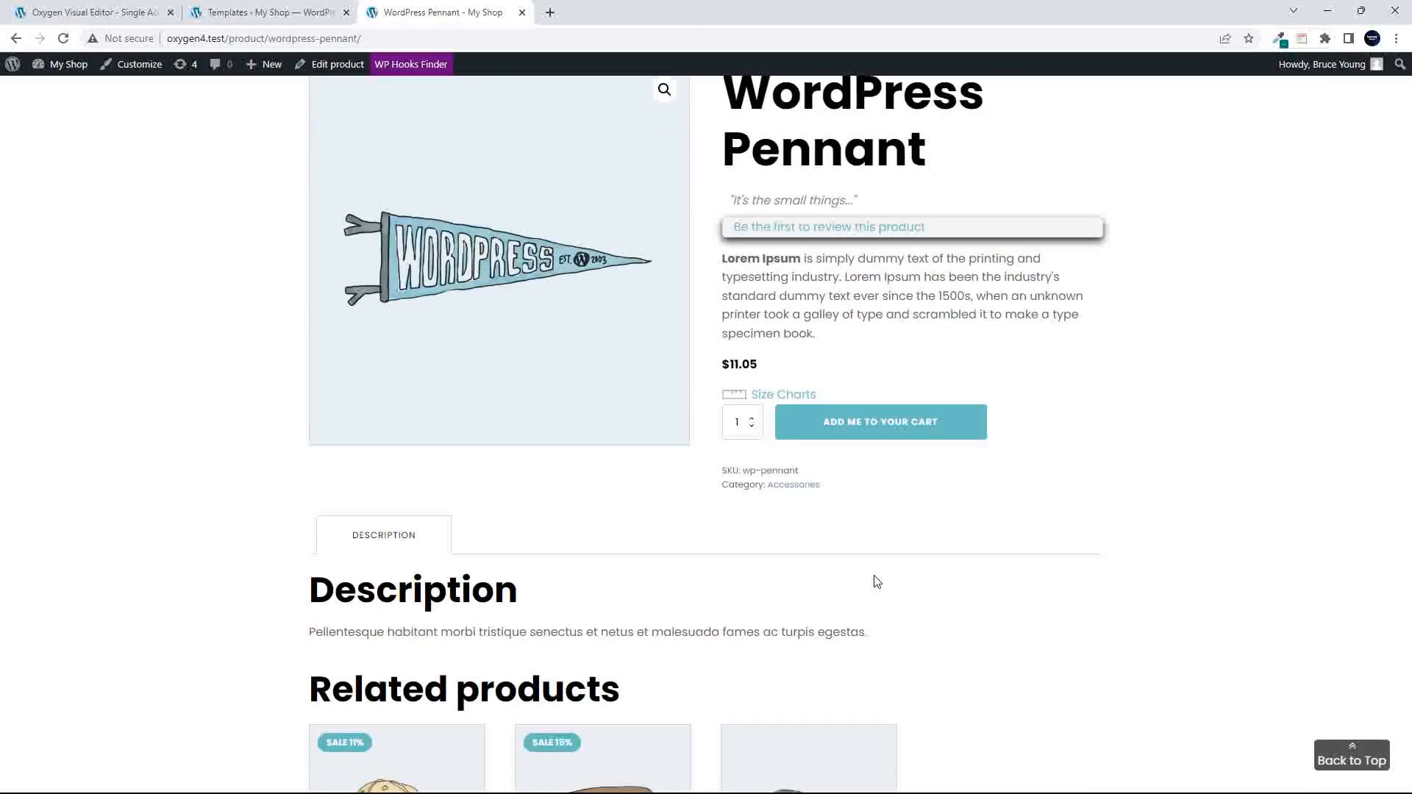
pyautogui.scroll(1, 877, 580)
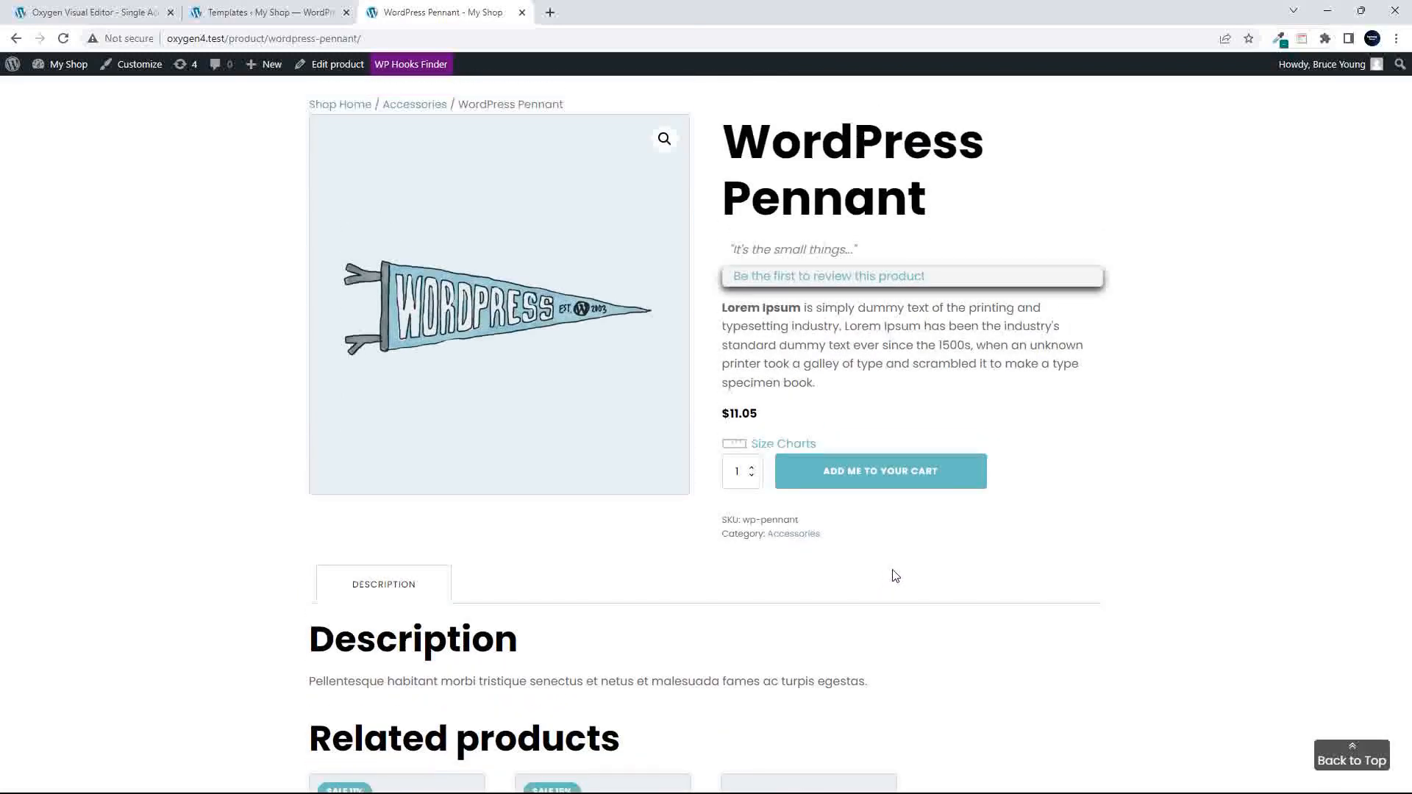
pyautogui.scroll(2, 886, 573)
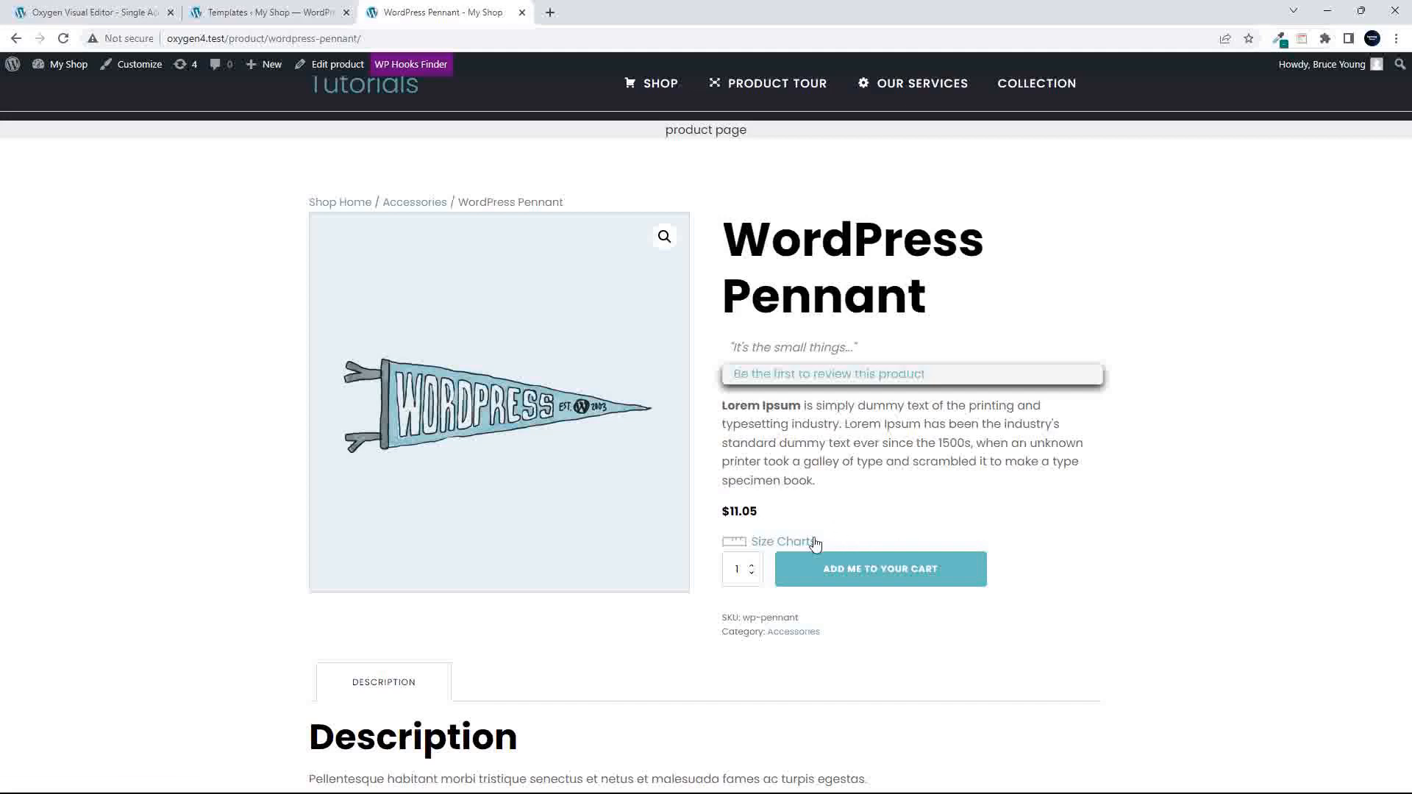
pyautogui.click(777, 544)
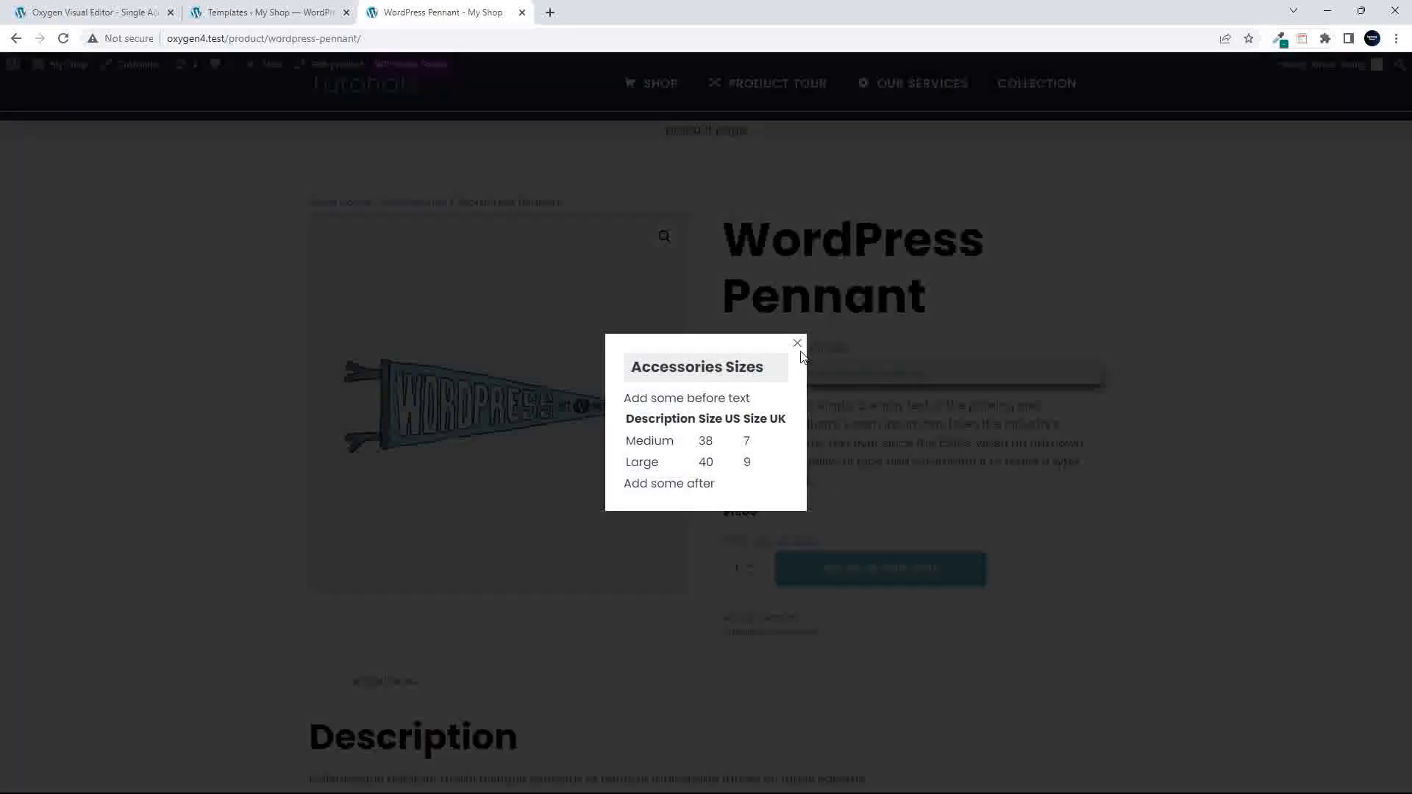
pyautogui.click(797, 343)
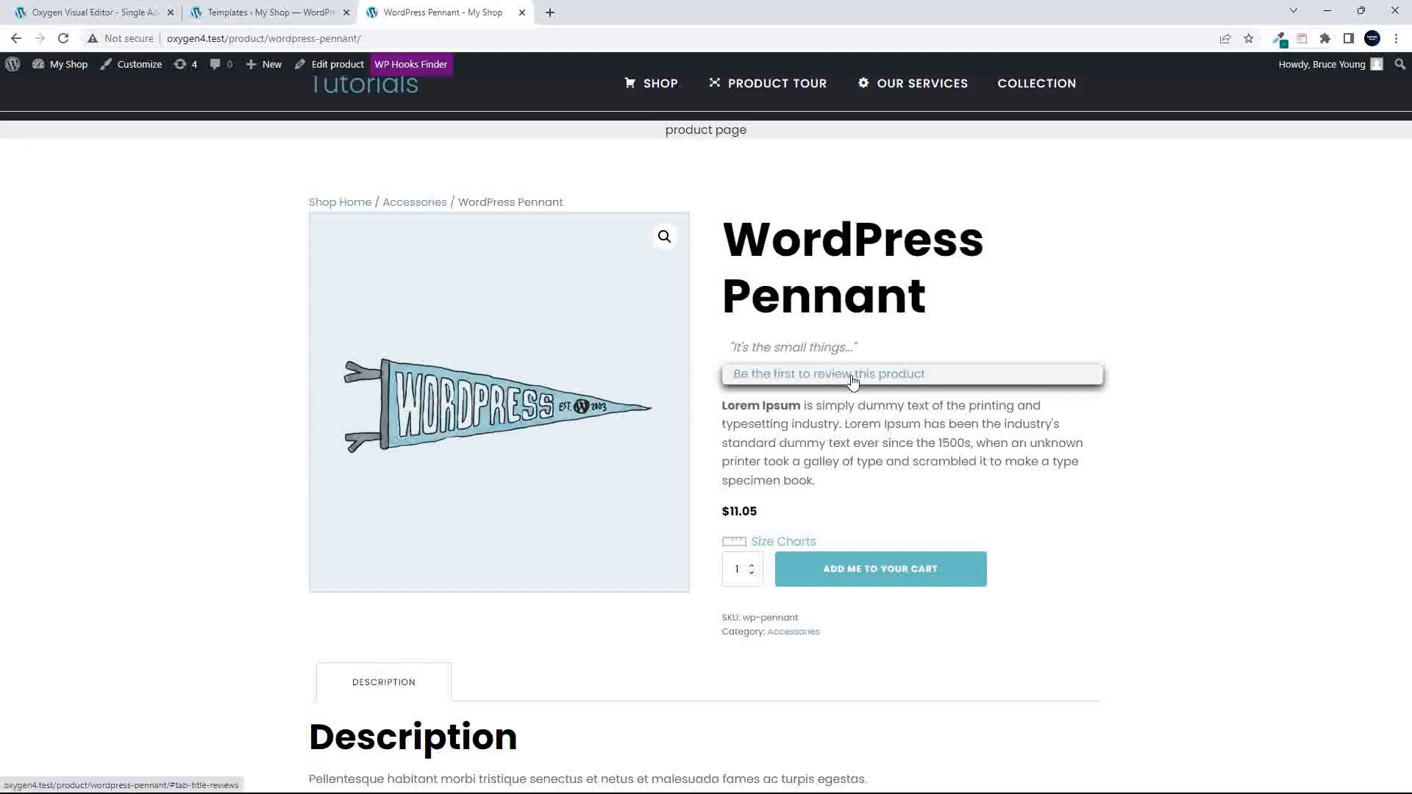
pyautogui.scroll(1, 852, 379)
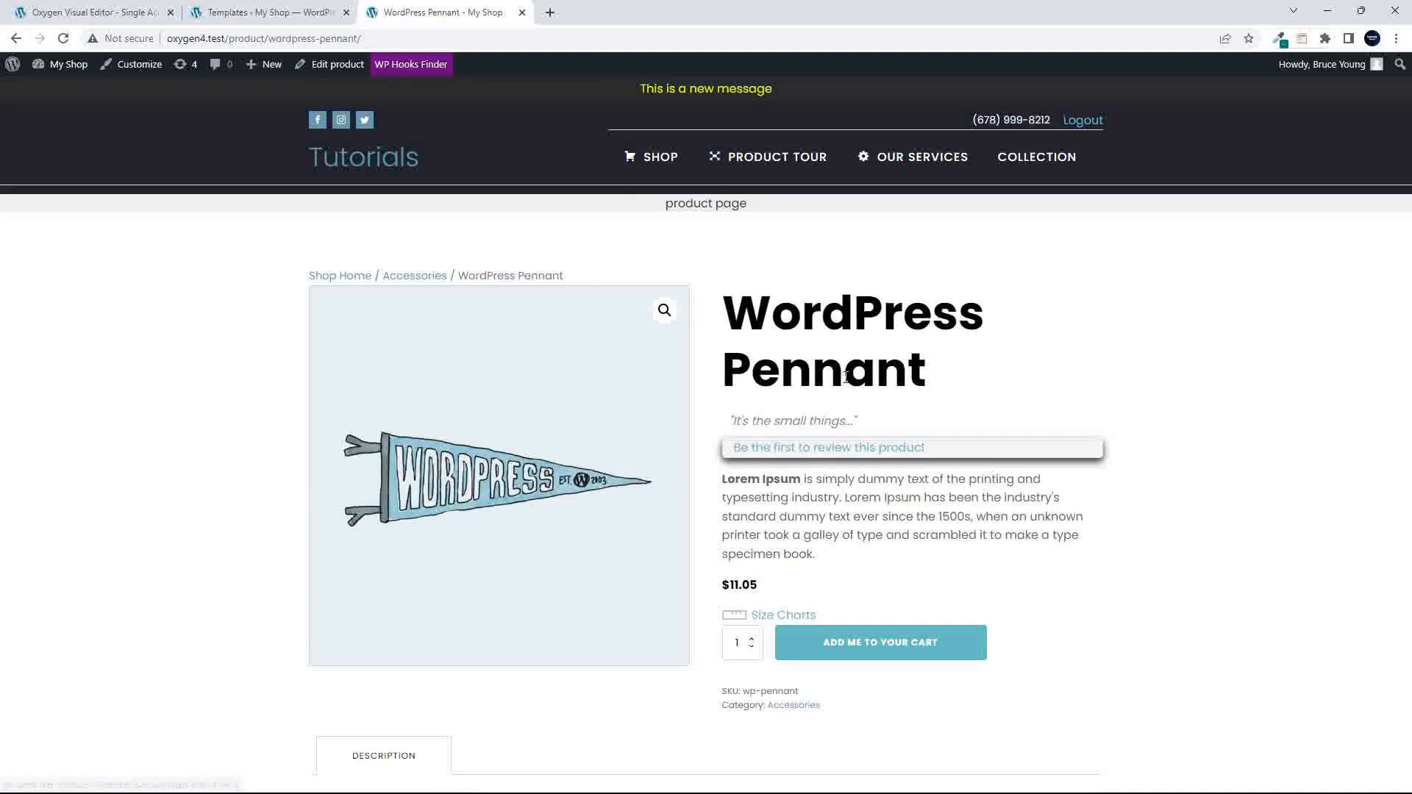